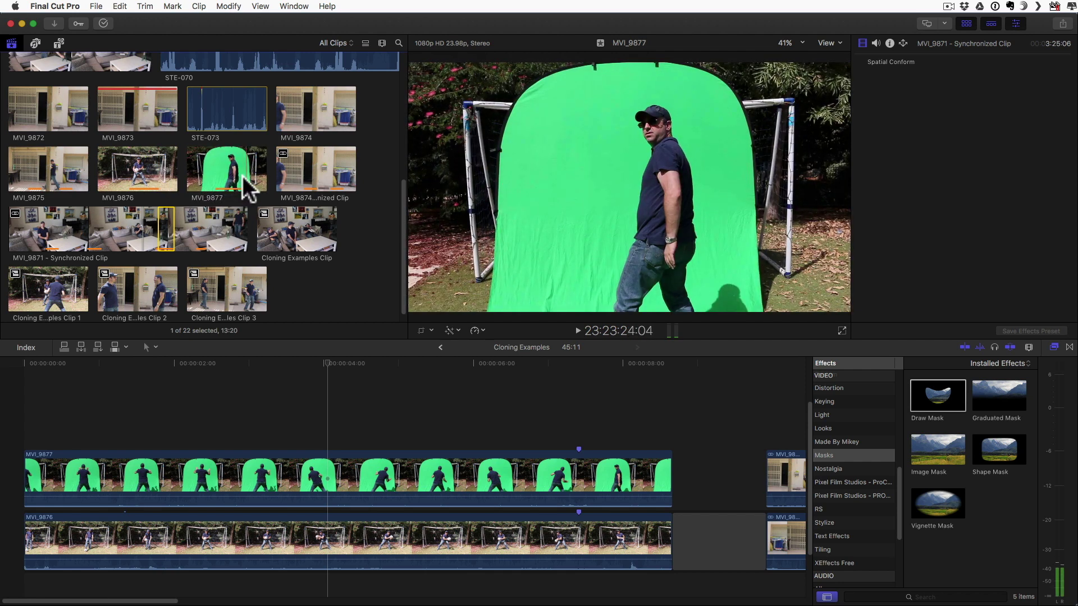
Apply the RS Green screen effect preset to the upper MVI_9877 clip, with the playhead on its marker at 7:10.
{"action": "left_click", "coordinate": [424, 452]}
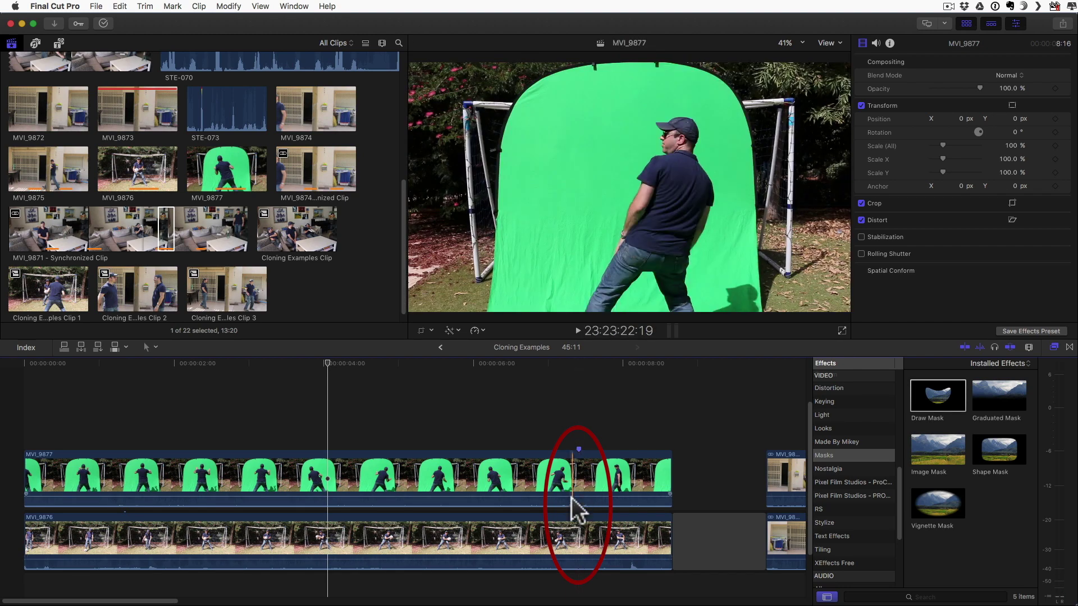
{"action": "left_click", "coordinate": [578, 419]}
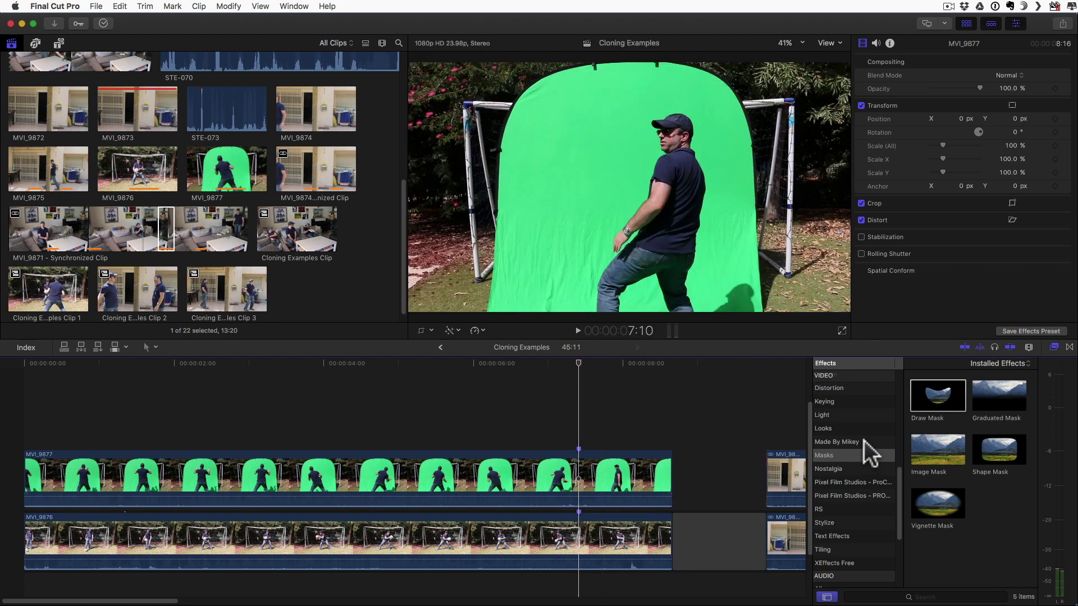
{"action": "left_click", "coordinate": [821, 508]}
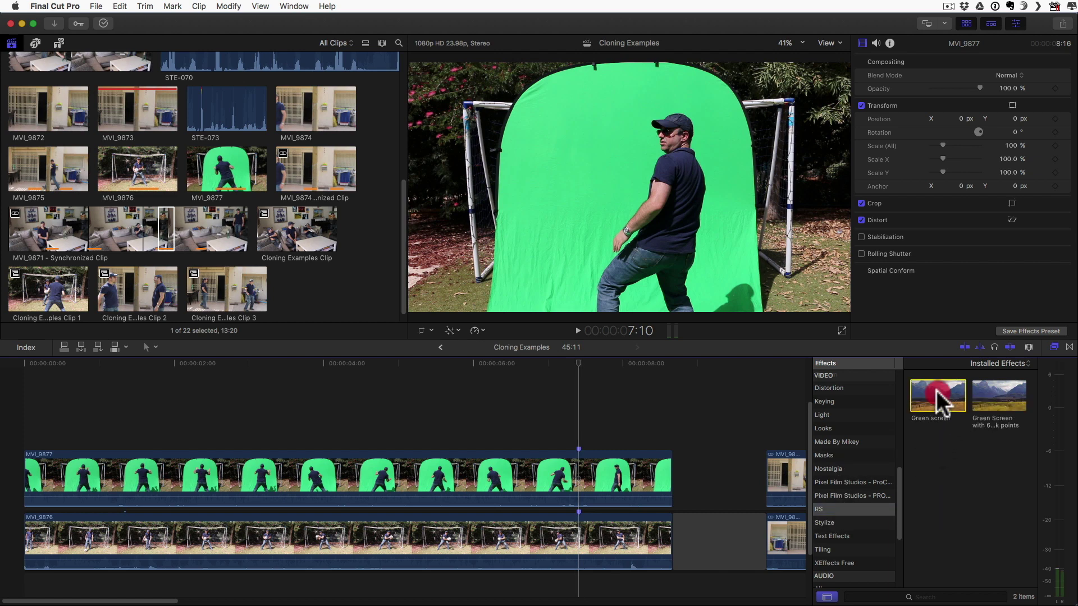
{"action": "left_click_drag", "start_coordinate": [936, 389], "coordinate": [410, 455]}
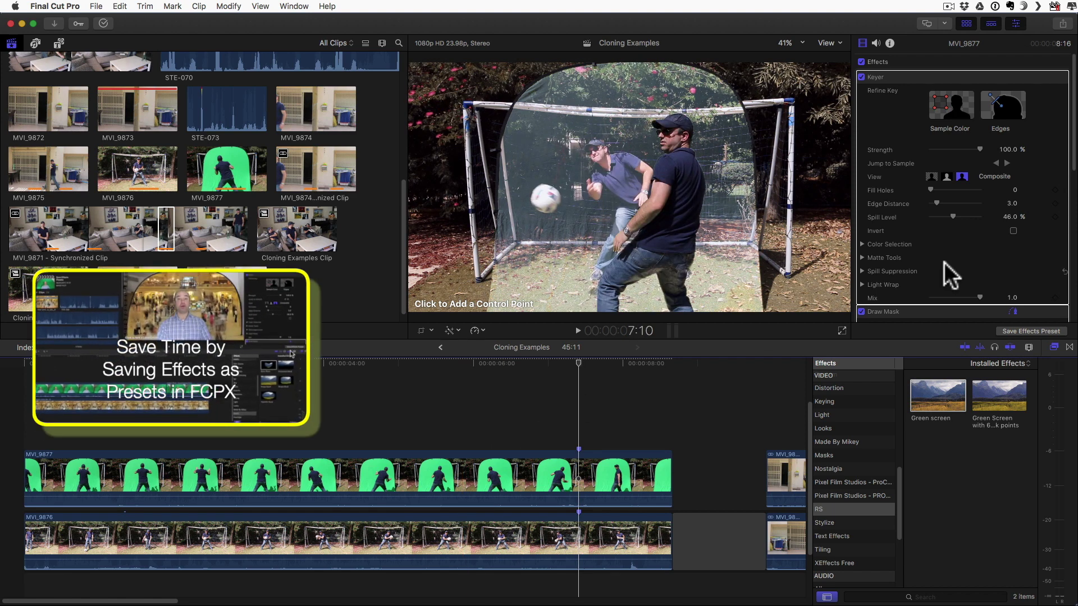
{"action": "scroll", "coordinate": [944, 261], "scroll_direction": "down", "scroll_amount": 5}
{"action": "scroll", "coordinate": [944, 262], "scroll_direction": "up", "scroll_amount": 5}
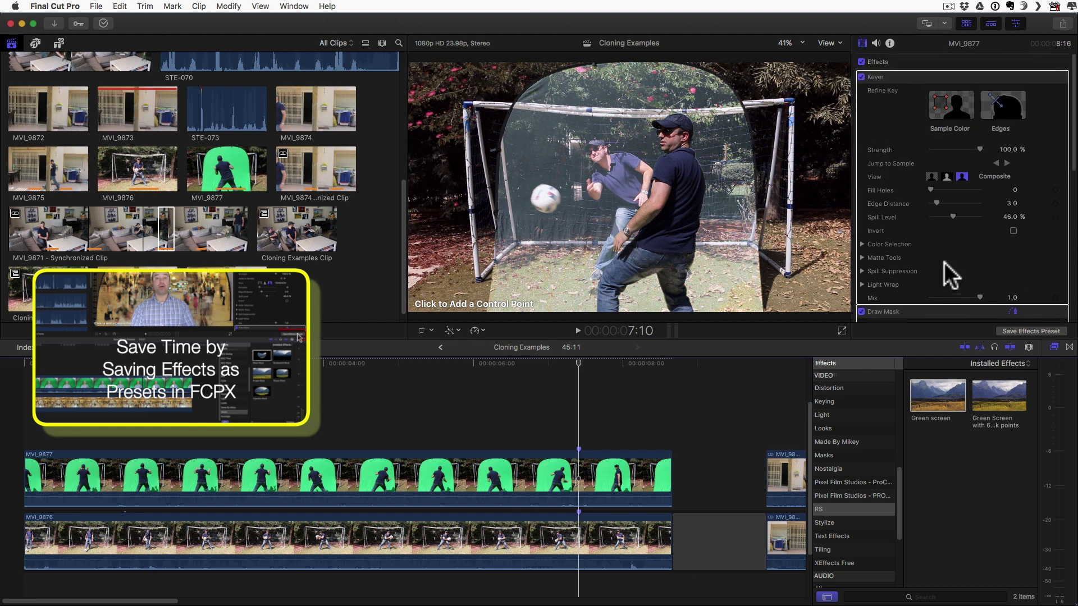
Draw a closed seven-point mask around the actor, just inside the edge of the green backdrop.
{"action": "left_click", "coordinate": [491, 317]}
{"action": "left_click", "coordinate": [507, 147]}
{"action": "left_click", "coordinate": [548, 86]}
{"action": "left_click", "coordinate": [628, 67]}
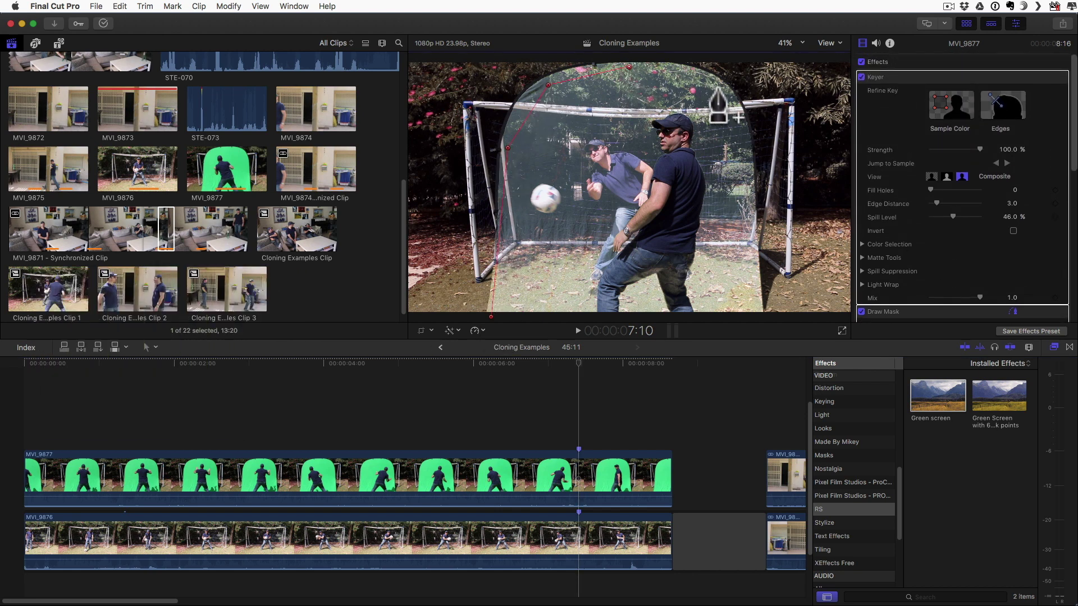
{"action": "left_click", "coordinate": [723, 90]}
{"action": "left_click", "coordinate": [750, 171]}
{"action": "left_click", "coordinate": [757, 316]}
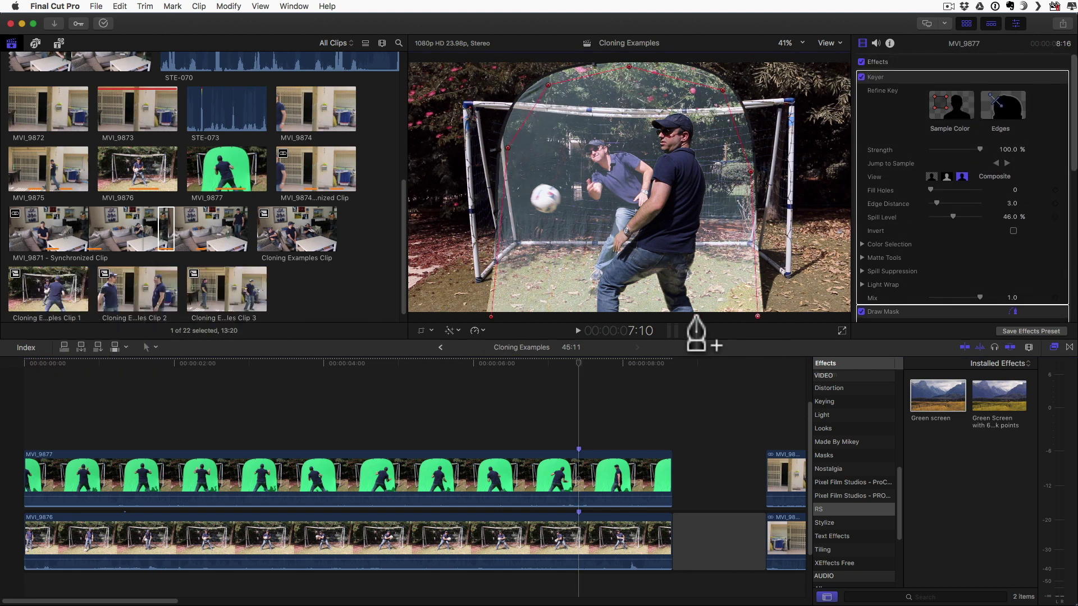
{"action": "left_click", "coordinate": [491, 317]}
Sample the keyer color from a rectangle of backdrop beside the front actor, and set Fill Holes to 2.86.
{"action": "left_click", "coordinate": [950, 105]}
{"action": "left_click", "coordinate": [530, 154]}
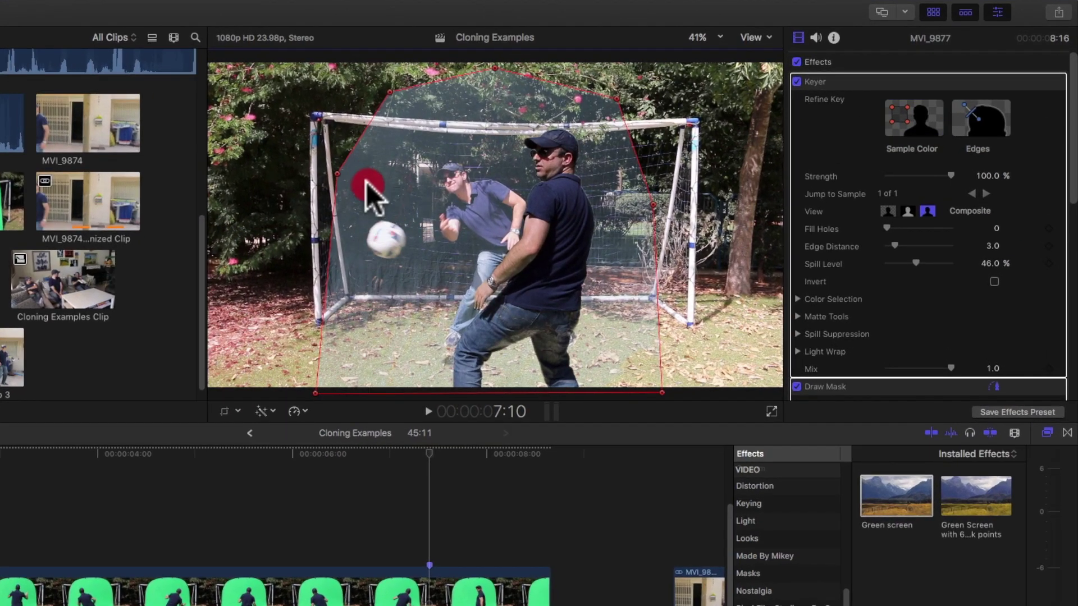
{"action": "left_click_drag", "start_coordinate": [364, 178], "coordinate": [433, 299]}
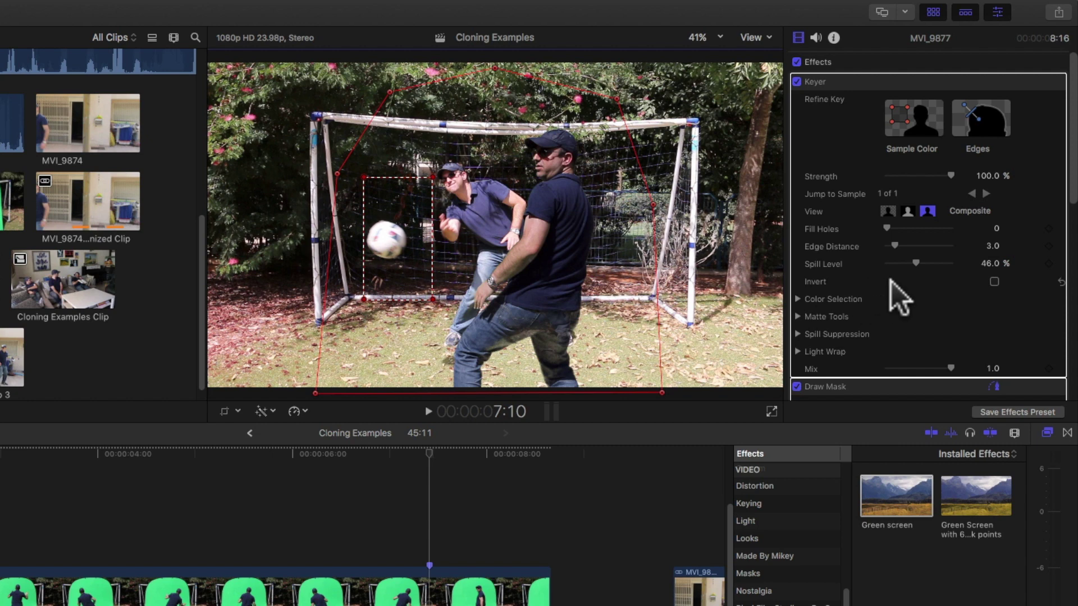
{"action": "left_click_drag", "start_coordinate": [887, 228], "coordinate": [904, 228]}
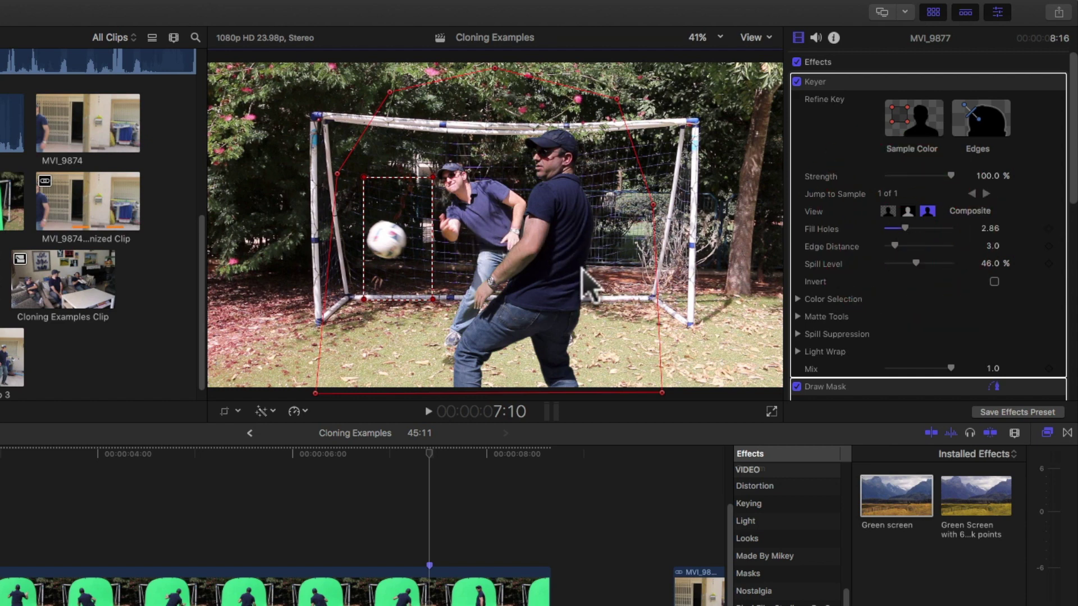
Raise the keyed clip's midtone exposure slightly and its highlights exposure to 35%.
{"action": "key", "text": "super+6"}
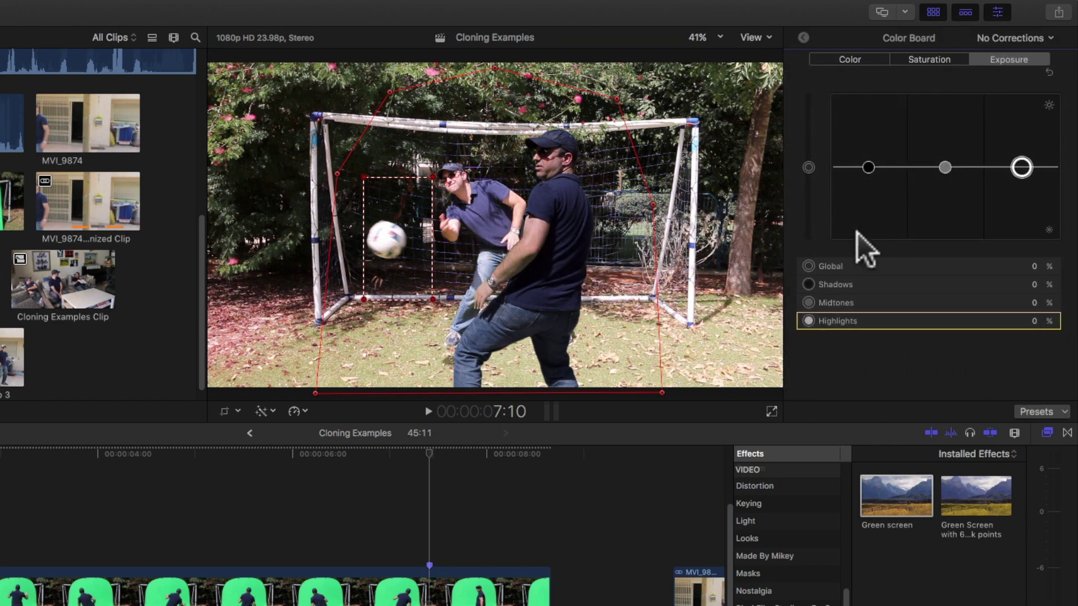
{"action": "left_click_drag", "start_coordinate": [945, 167], "coordinate": [945, 163]}
{"action": "left_click_drag", "start_coordinate": [1021, 167], "coordinate": [1022, 142]}
{"action": "left_click", "coordinate": [868, 167]}
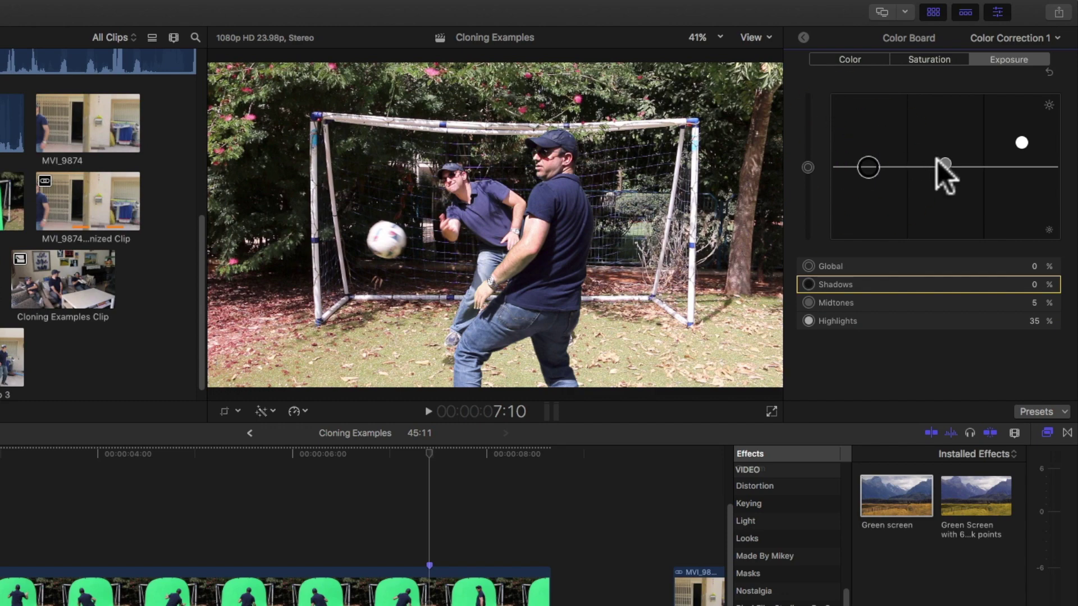
{"action": "left_click_drag", "start_coordinate": [937, 162], "coordinate": [941, 158]}
{"action": "left_click", "coordinate": [803, 35]}
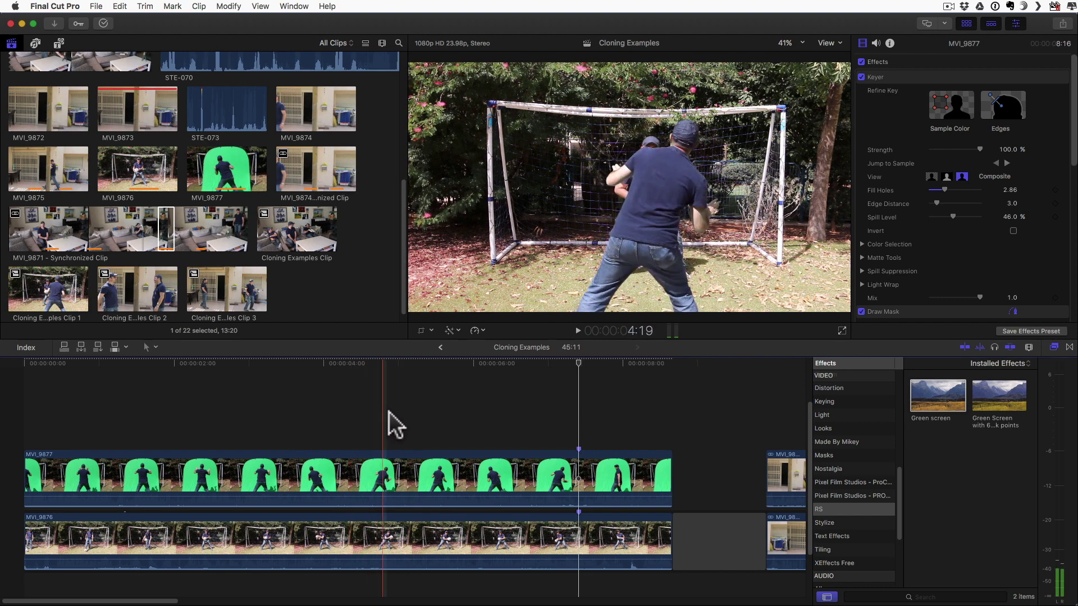
Shift the keyed MVI_9877 clip horizontally by setting its Position X to 123 px.
{"action": "left_click", "coordinate": [393, 476]}
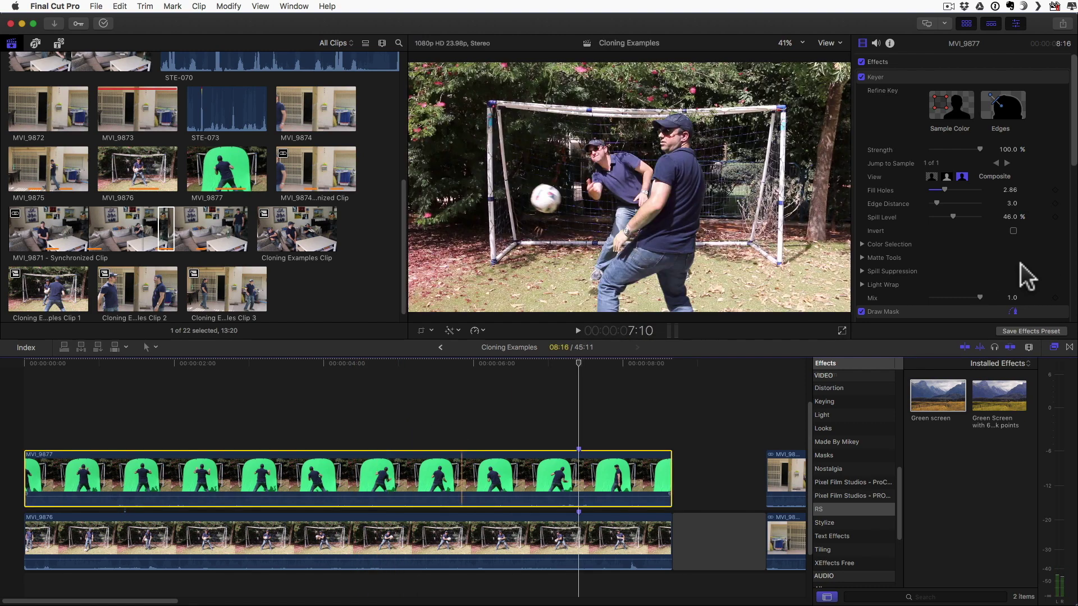
{"action": "scroll", "coordinate": [966, 230], "scroll_direction": "down", "scroll_amount": 10}
{"action": "left_click", "coordinate": [959, 226]}
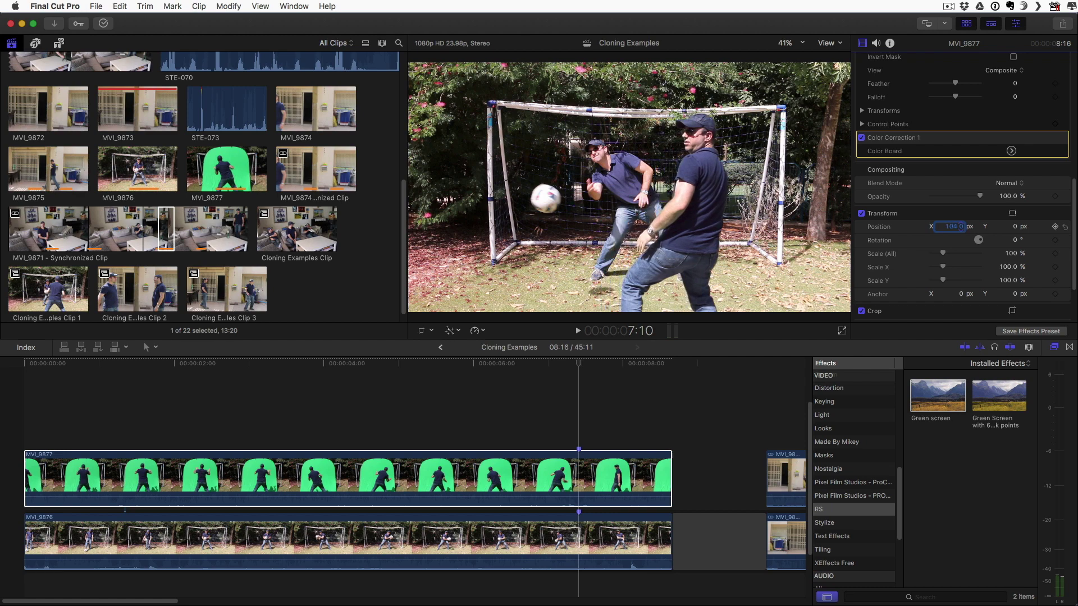
{"action": "key", "text": "Return"}
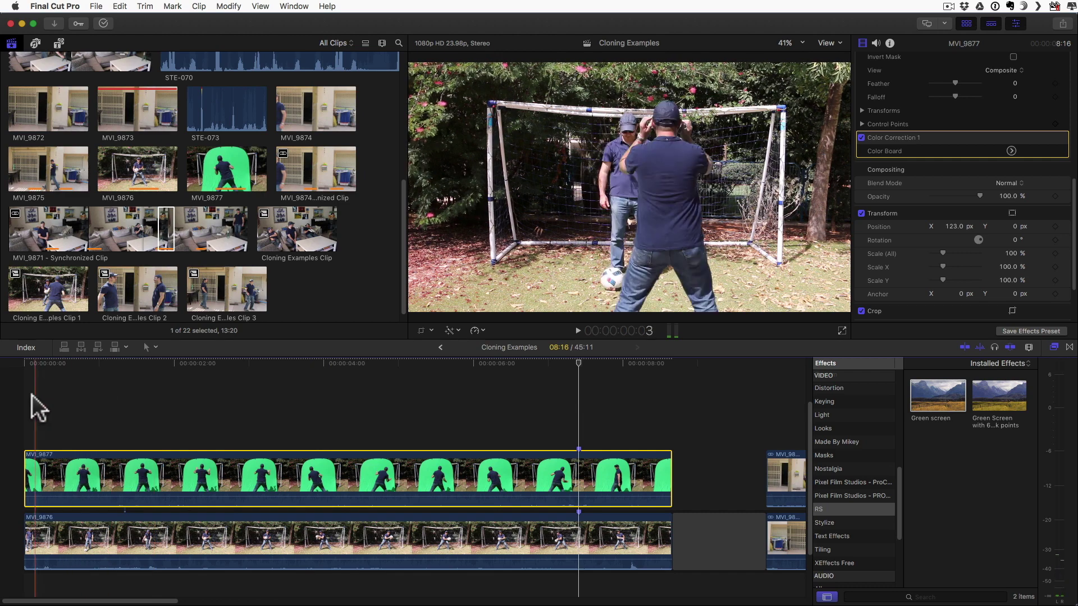
Play back the keyed goalkeeper composite from its beginning.
{"action": "key", "text": "space"}
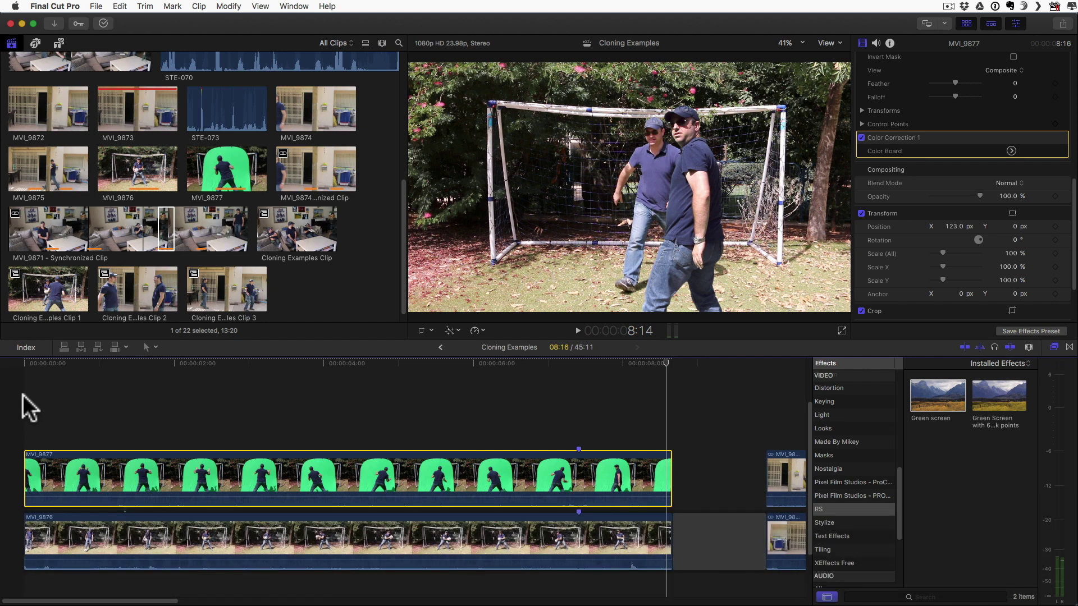
{"action": "left_click", "coordinate": [521, 399]}
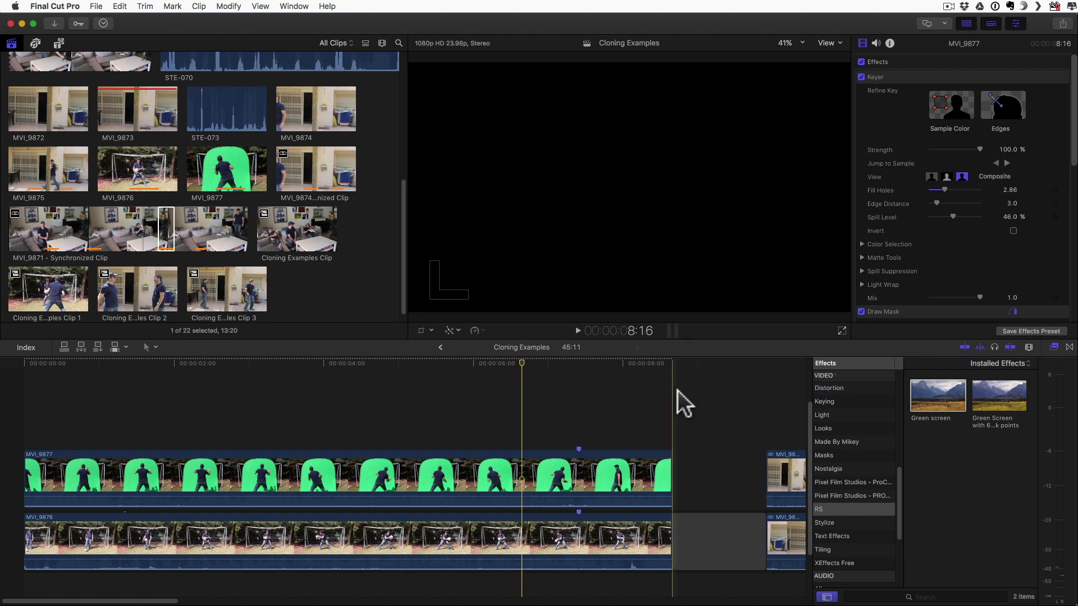
Preview the first and second performances in the source MVI_9874 - Synchronized Clip for the doorway example.
{"action": "scroll", "coordinate": [681, 402], "scroll_direction": "right", "scroll_amount": 10}
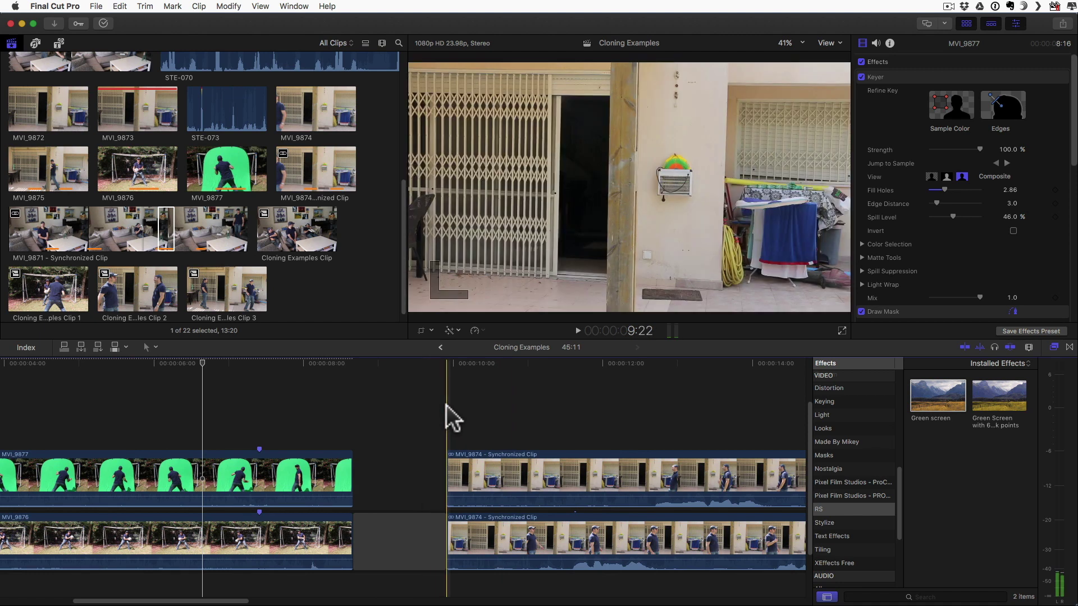
{"action": "left_click", "coordinate": [447, 405]}
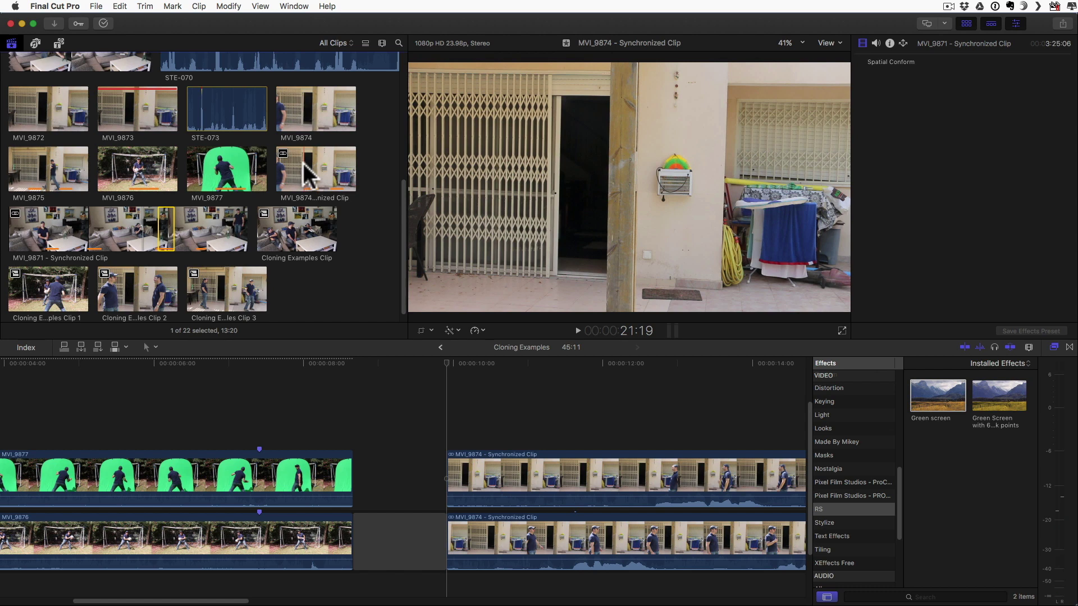
{"action": "key", "text": "space"}
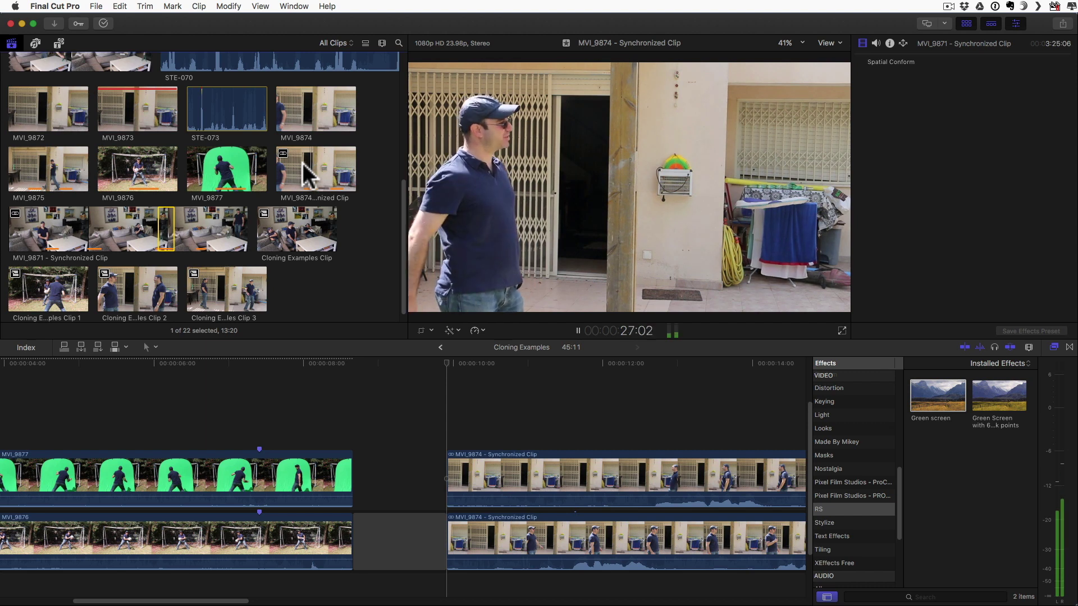
{"action": "key", "text": "space"}
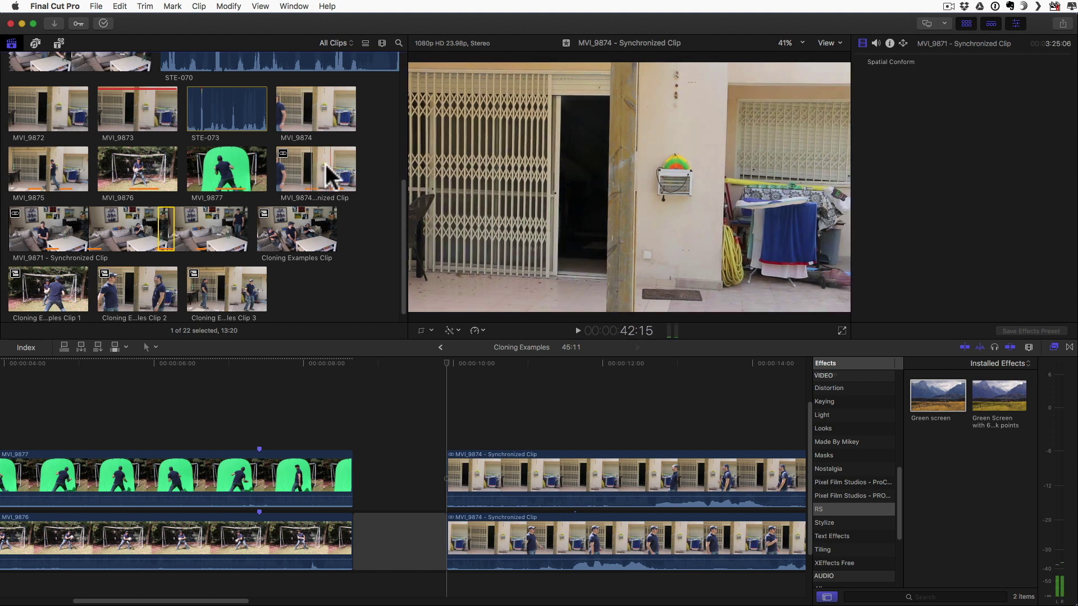
{"action": "left_click", "coordinate": [335, 177]}
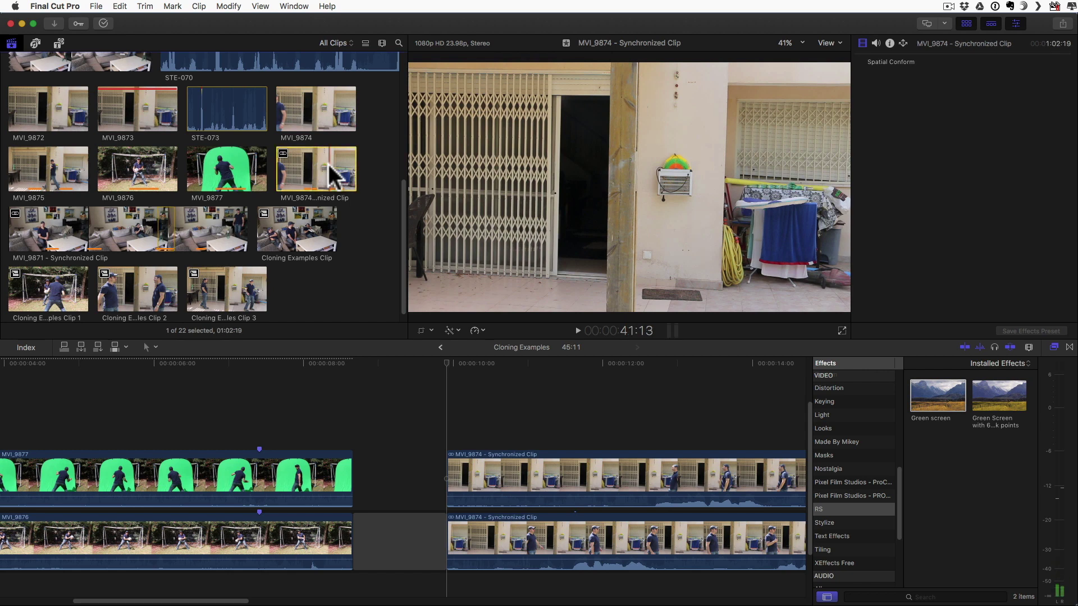
{"action": "key", "text": "space"}
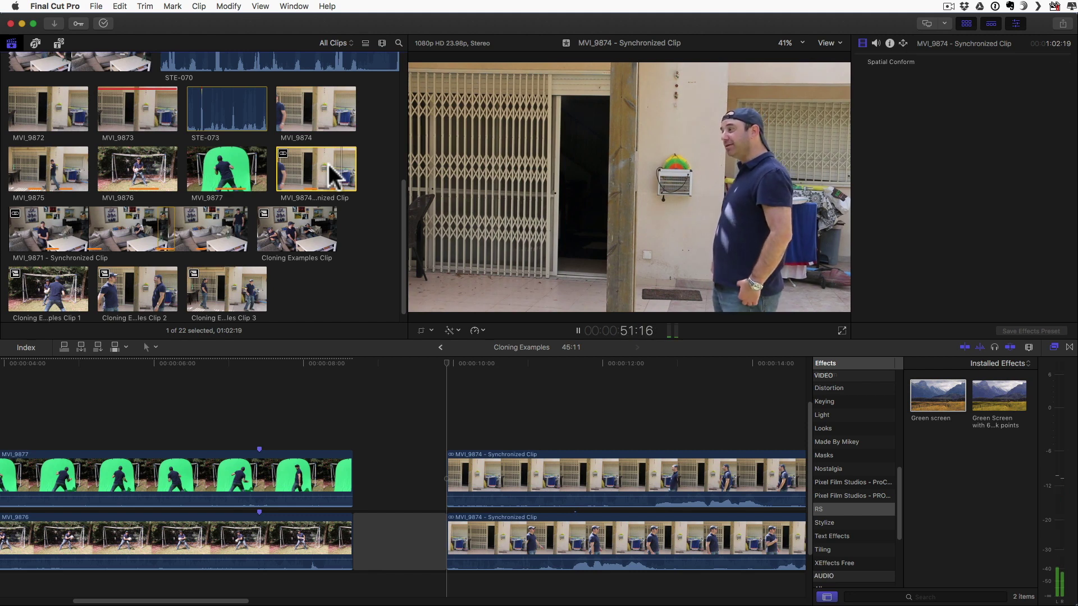
{"action": "key", "text": "space"}
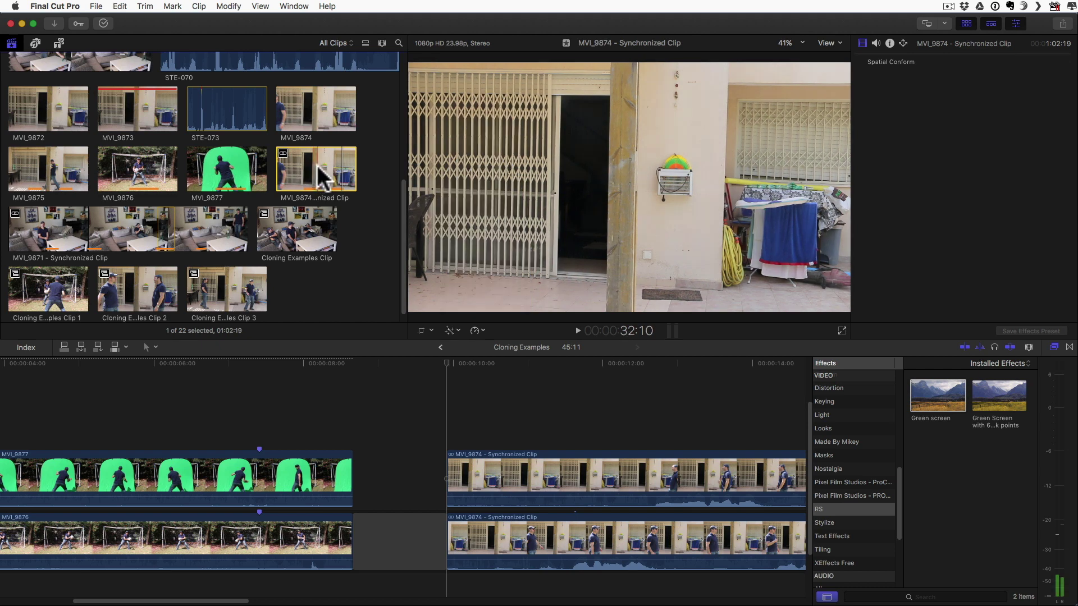
At 14:18, crop the upper MVI_9874 - Synchronized Clip from its left edge in to the wooden post.
{"action": "left_click", "coordinate": [571, 412]}
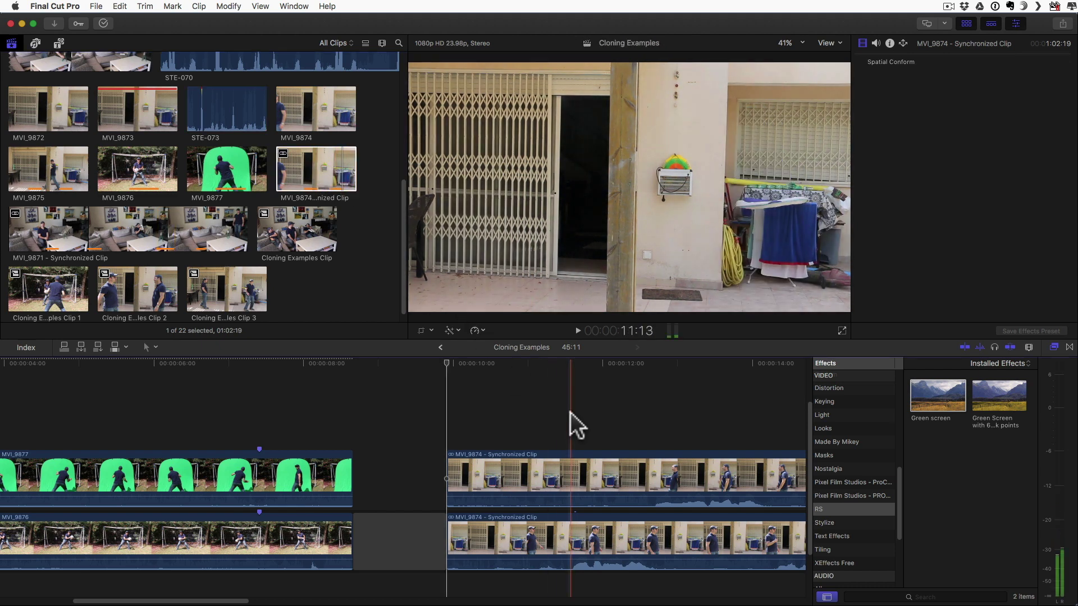
{"action": "scroll", "coordinate": [570, 413], "scroll_direction": "right", "scroll_amount": 10}
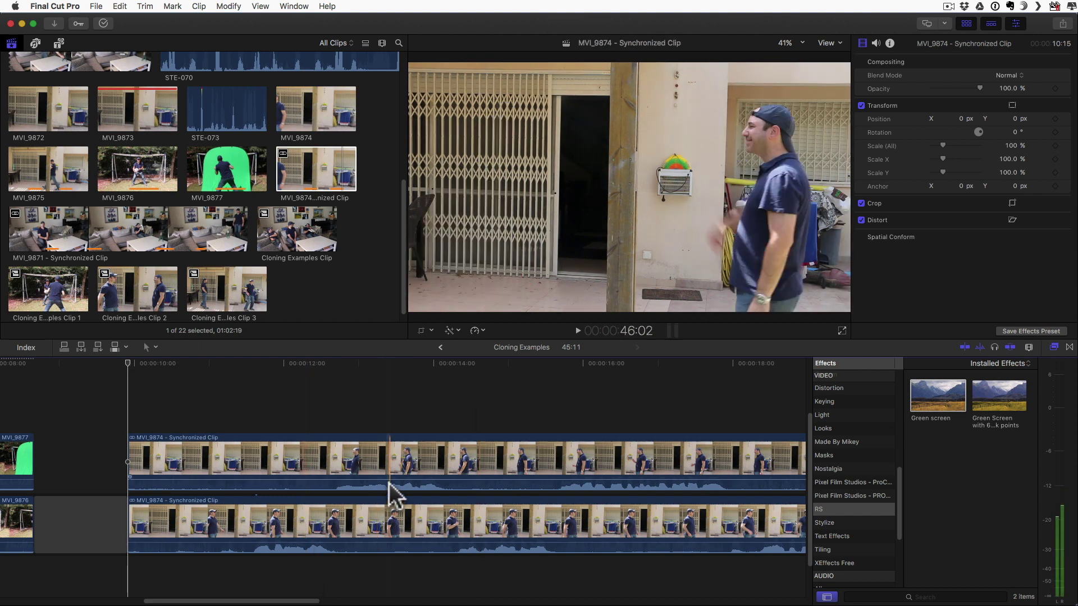
{"action": "key", "text": "alt+super+s"}
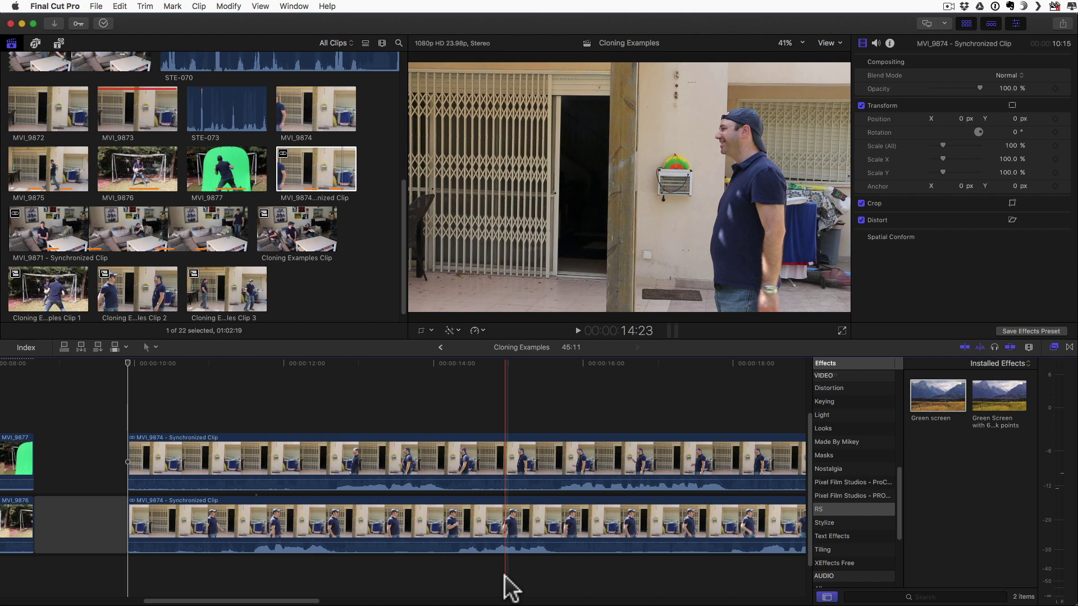
{"action": "left_click", "coordinate": [490, 408]}
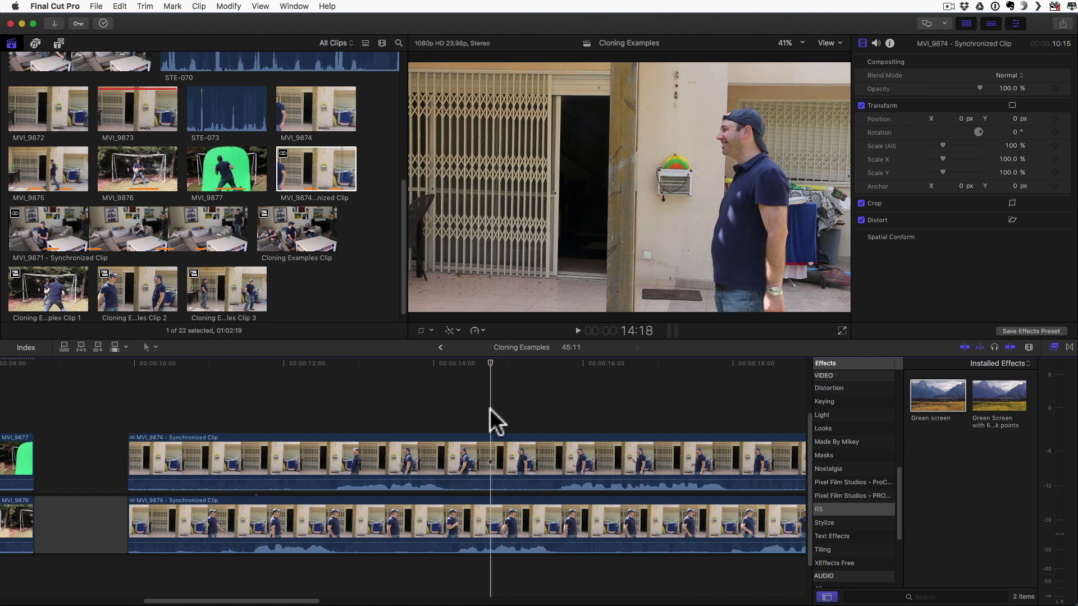
{"action": "left_click", "coordinate": [488, 450]}
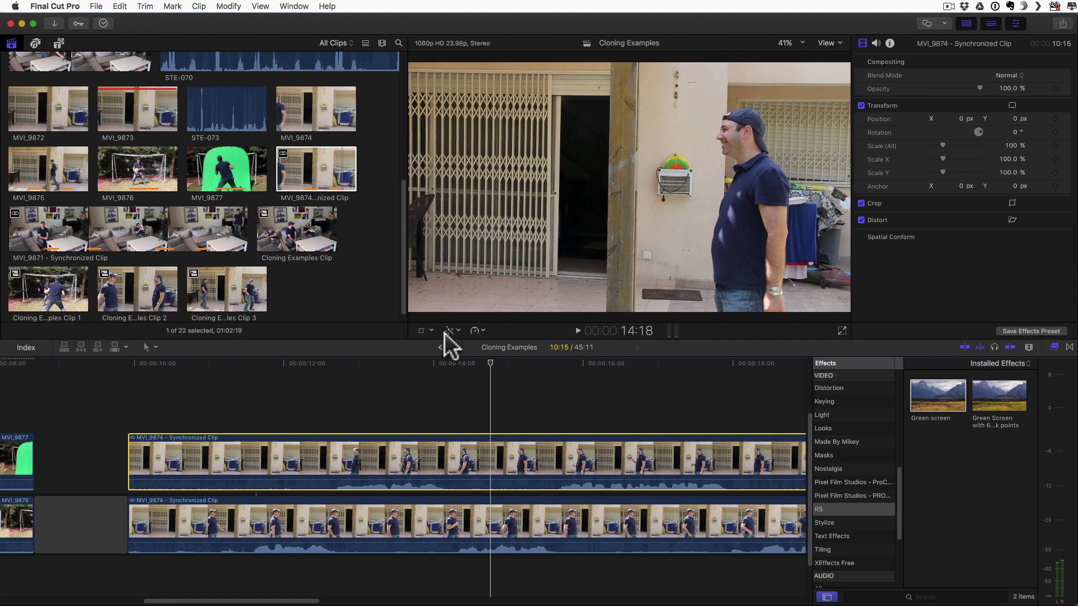
{"action": "left_click", "coordinate": [429, 329]}
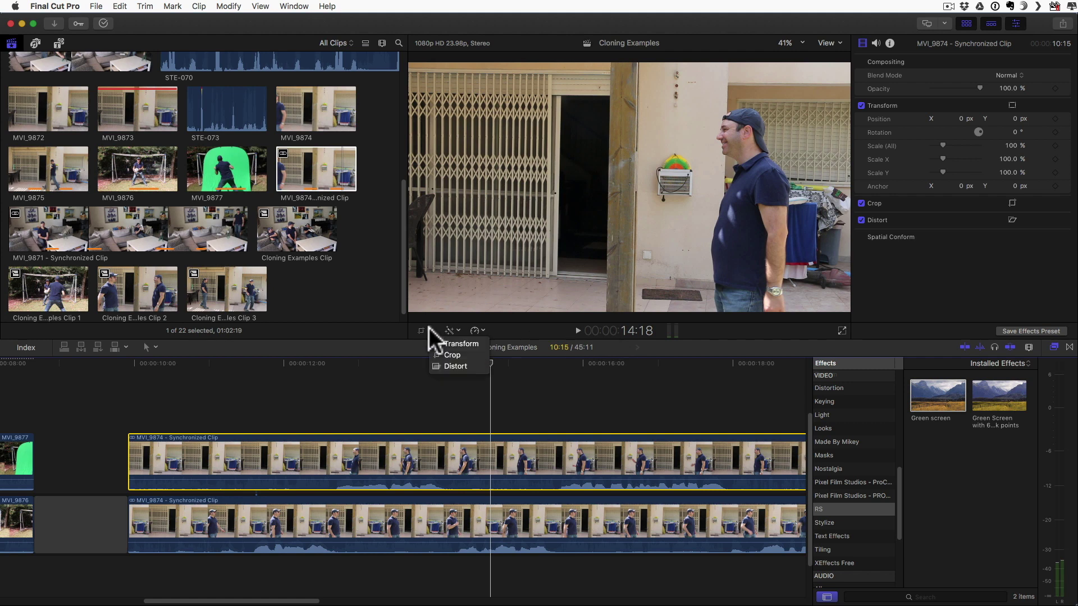
{"action": "left_click", "coordinate": [445, 352]}
{"action": "left_click_drag", "start_coordinate": [409, 186], "coordinate": [622, 176]}
{"action": "left_click", "coordinate": [831, 63]}
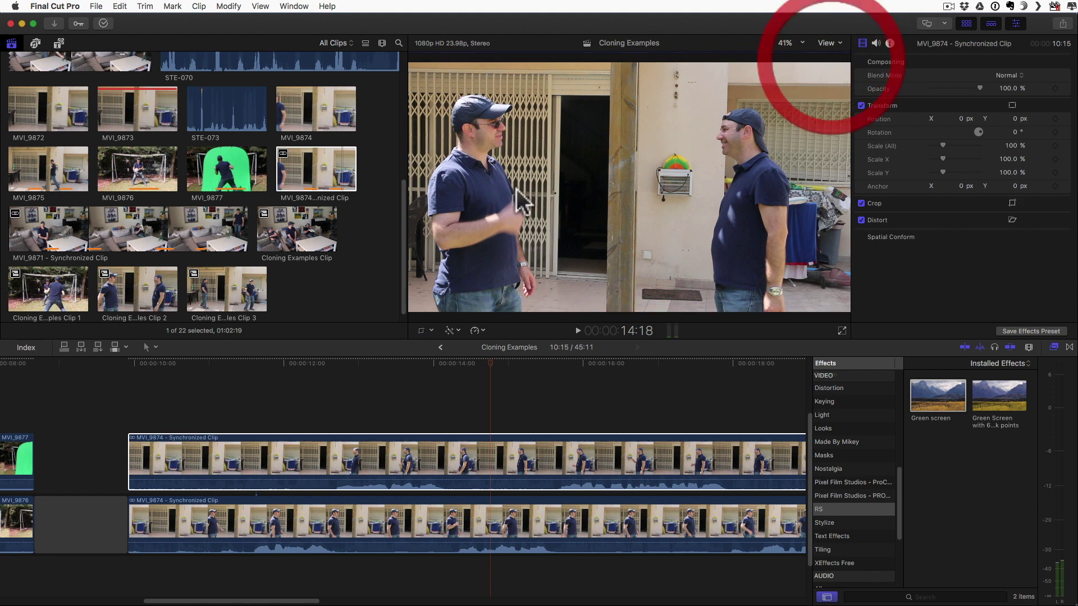
Play back the cropped doorway composite, and undo the crop on the upper clip.
{"action": "left_click", "coordinate": [186, 377]}
{"action": "key", "text": "space"}
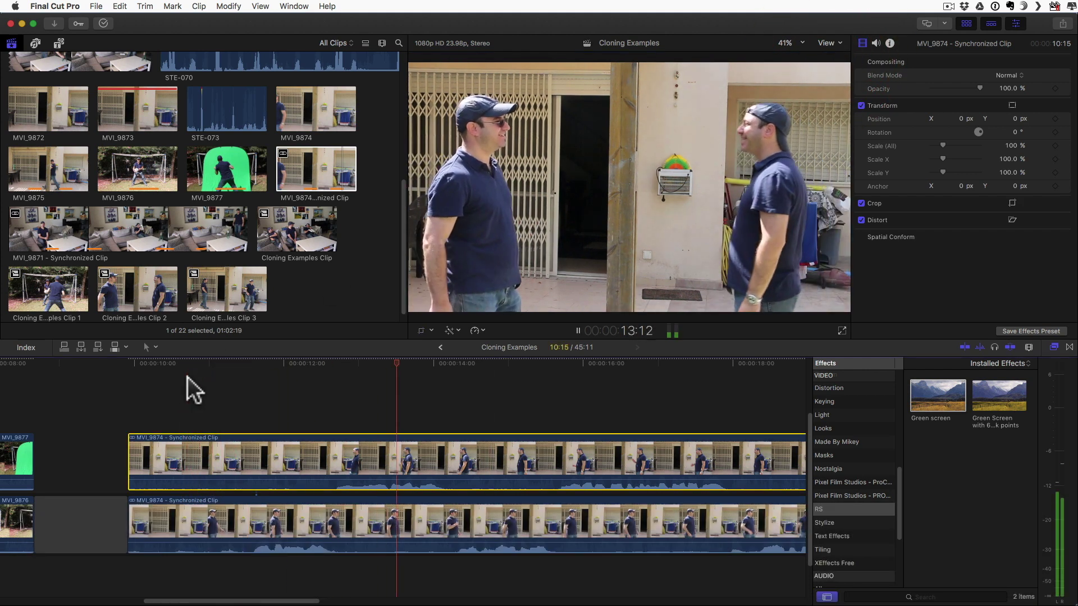
{"action": "key", "text": "space"}
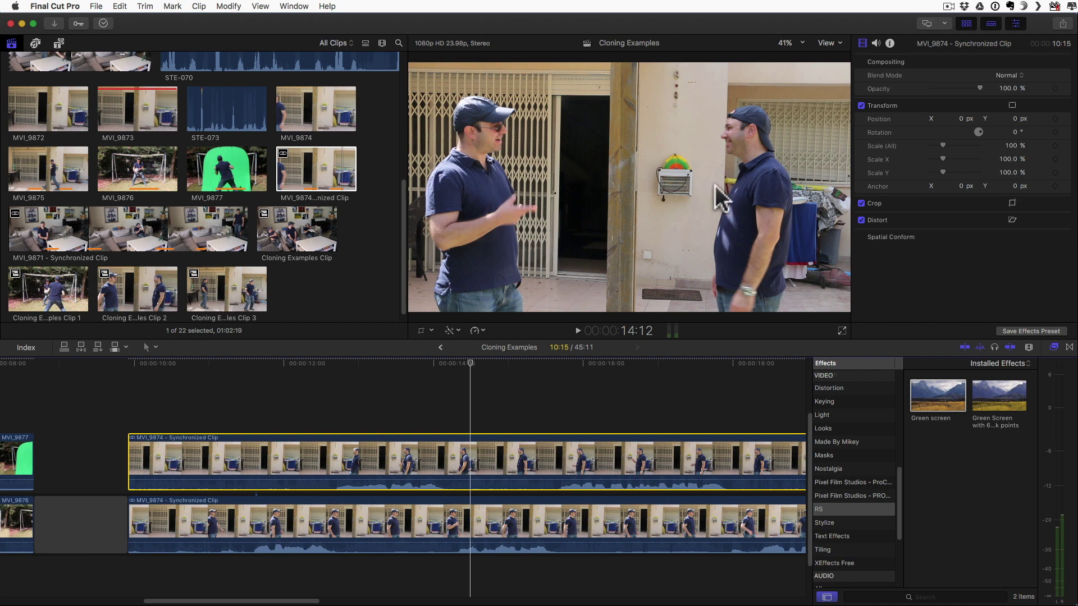
{"action": "key", "text": "super+z"}
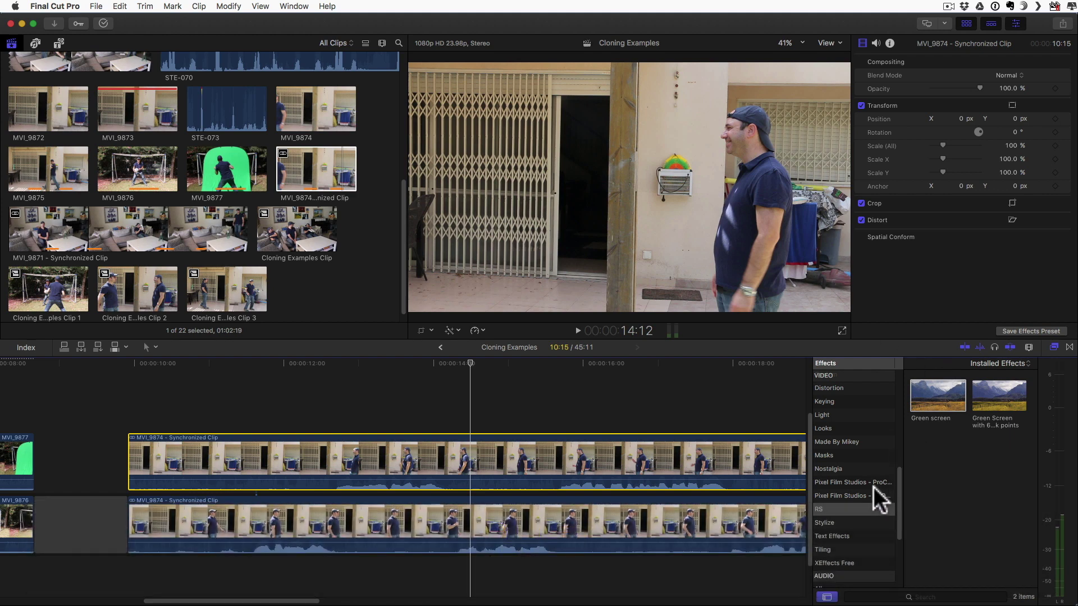
Apply the Draw Mask effect to the upper MVI_9874 clip and draw a closed four-point mask from the wooden post past the frame's right edge.
{"action": "left_click", "coordinate": [824, 450]}
{"action": "mouse_move", "coordinate": [933, 397]}
{"action": "left_mouse_down"}
{"action": "mouse_move", "coordinate": [440, 426]}
{"action": "mouse_move", "coordinate": [437, 456]}
{"action": "left_mouse_up"}
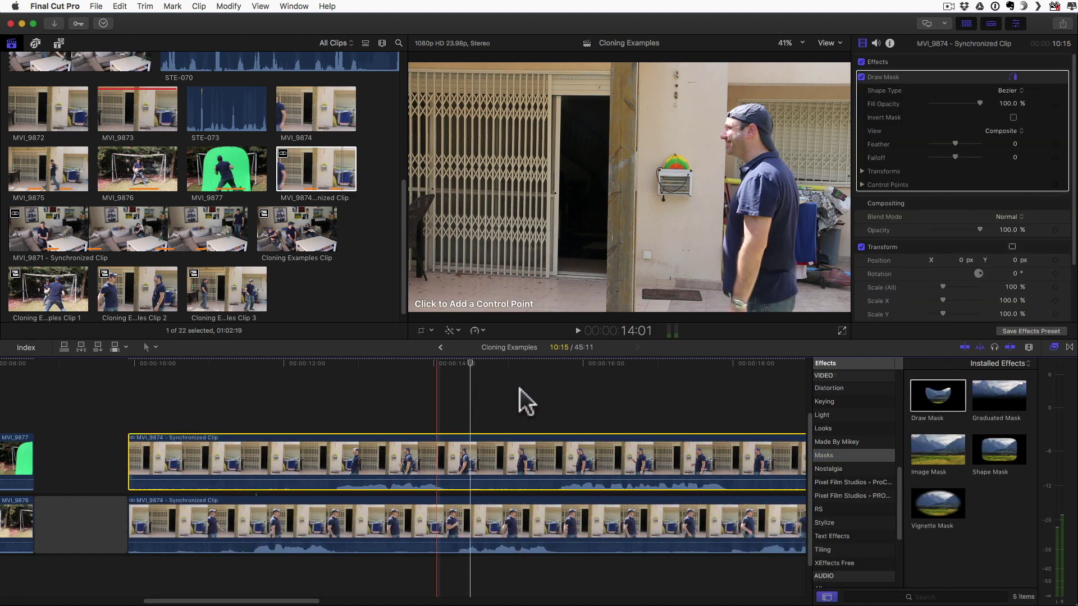
{"action": "left_click", "coordinate": [605, 317]}
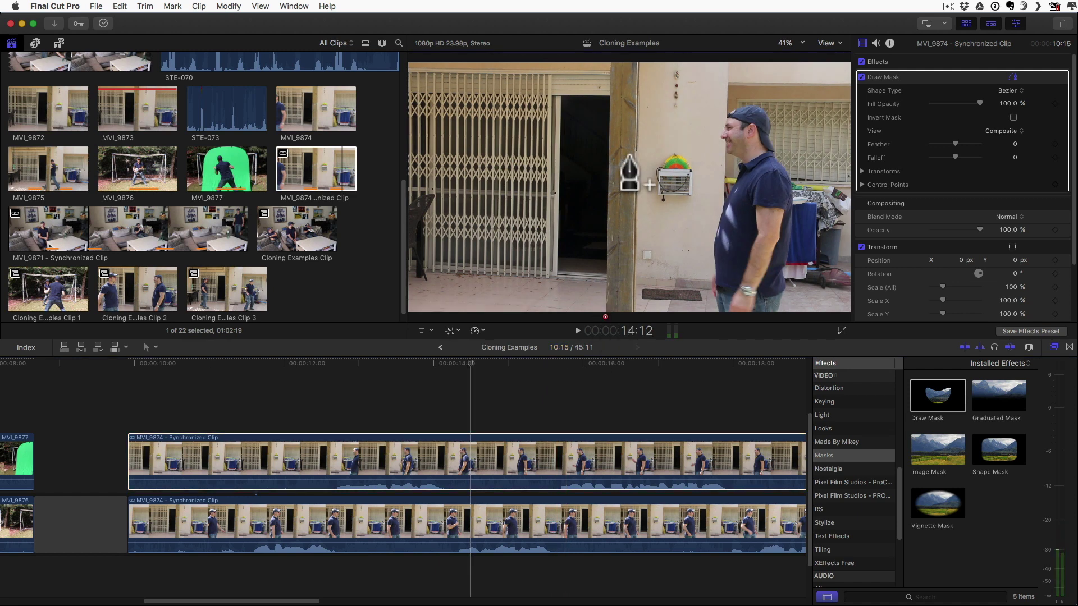
{"action": "left_click", "coordinate": [610, 55]}
{"action": "key", "text": "super+minus"}
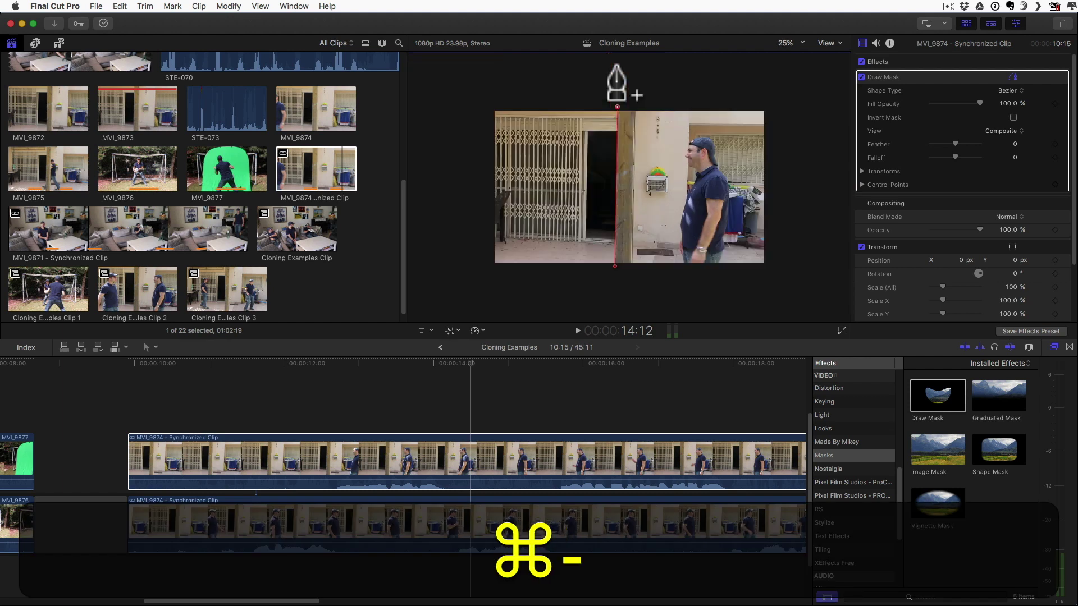
{"action": "left_click", "coordinate": [772, 98]}
{"action": "left_click", "coordinate": [775, 272]}
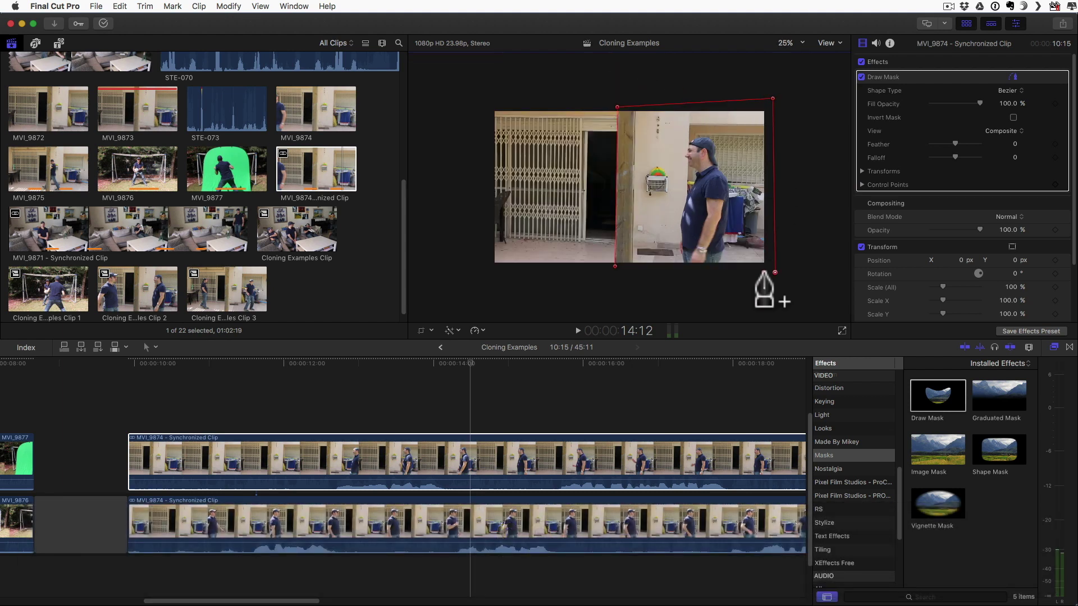
{"action": "left_click", "coordinate": [616, 263]}
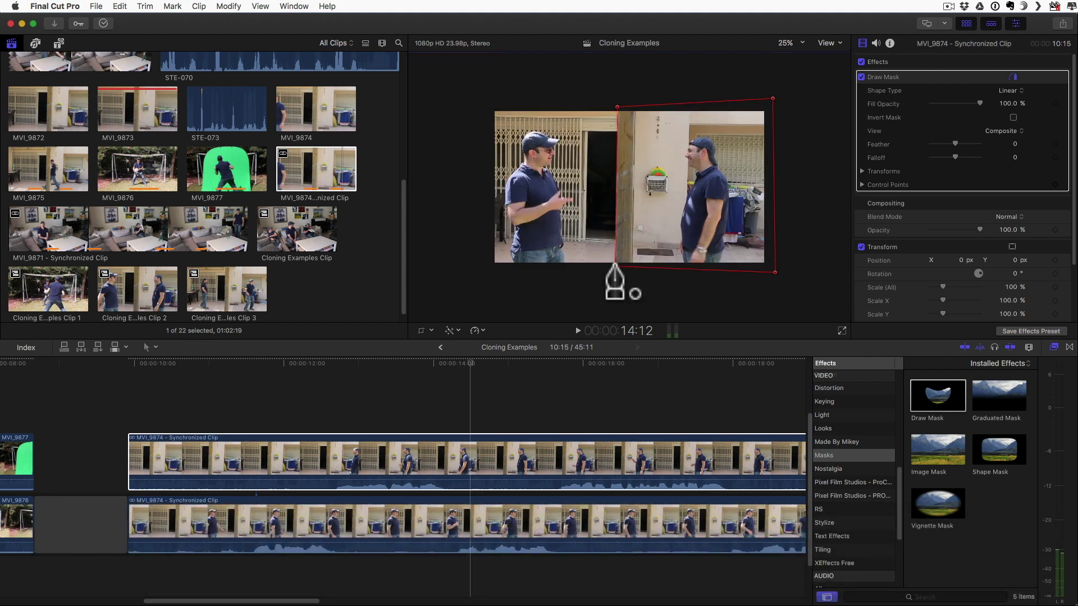
{"action": "key", "text": "shift+z"}
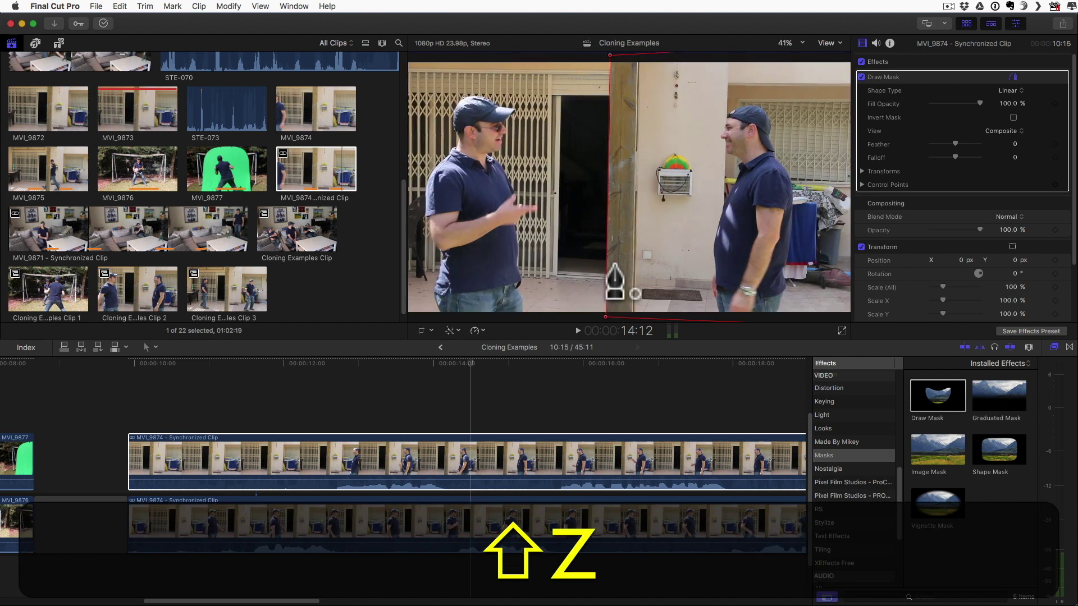
Play back the masked doorway composite from its beginning and return to the moment when both men face each other.
{"action": "left_click", "coordinate": [124, 408]}
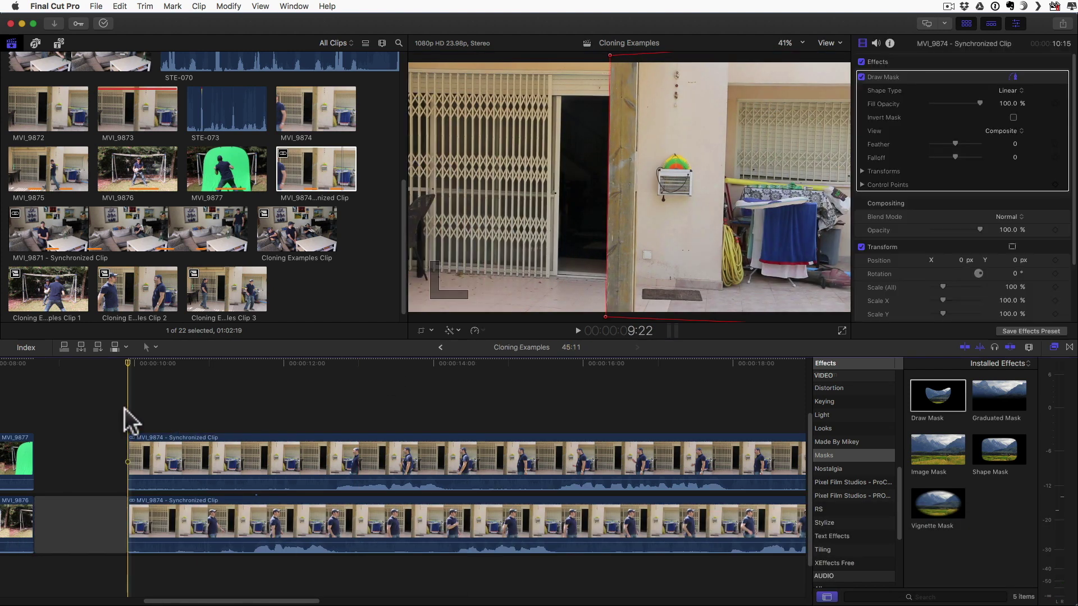
{"action": "key", "text": "space"}
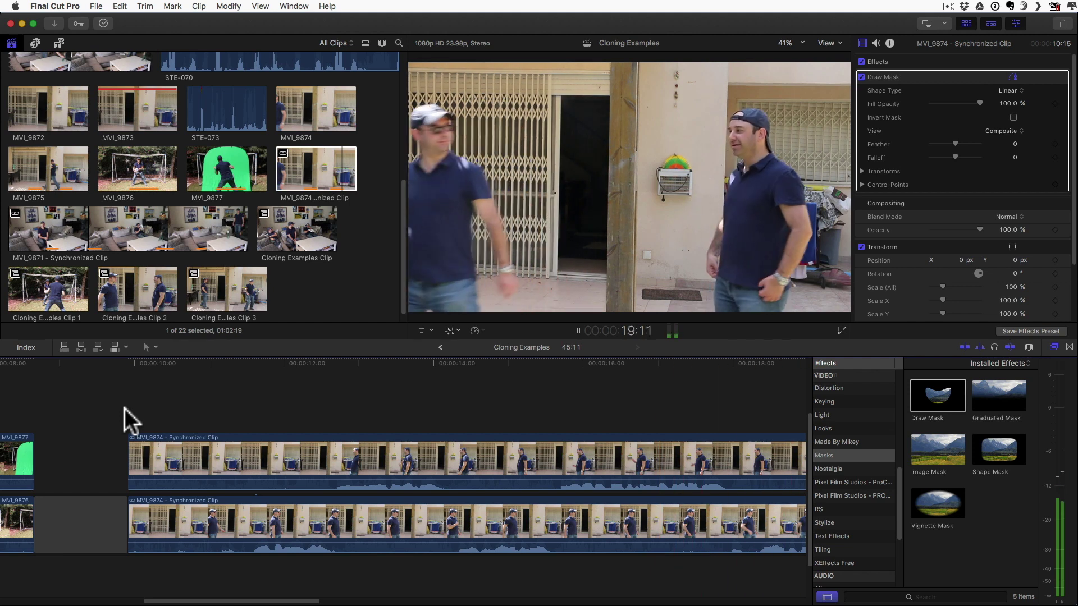
{"action": "key", "text": "space"}
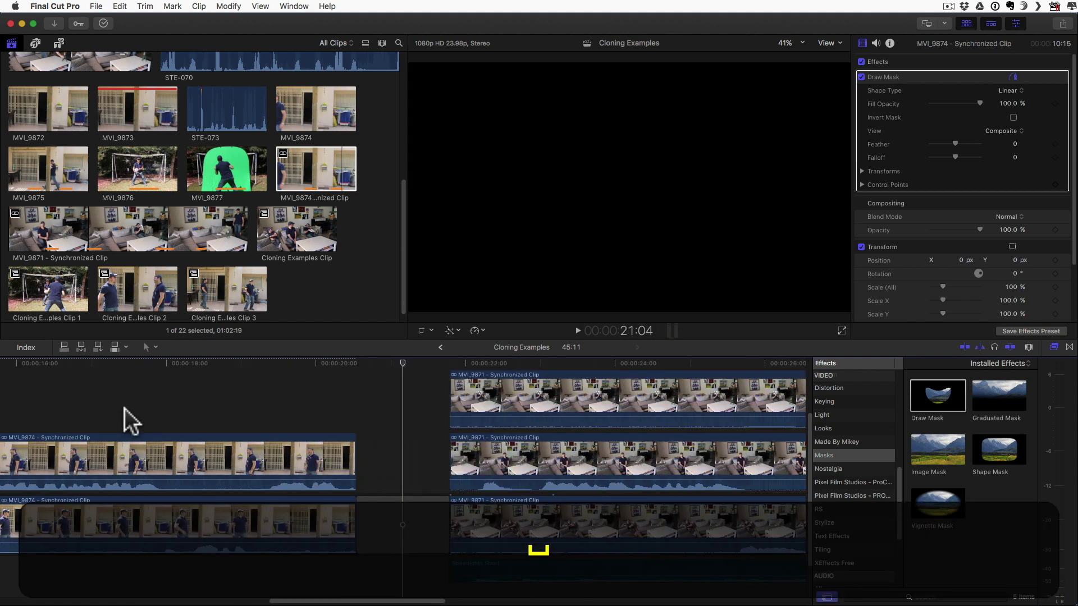
{"action": "left_click", "coordinate": [356, 404]}
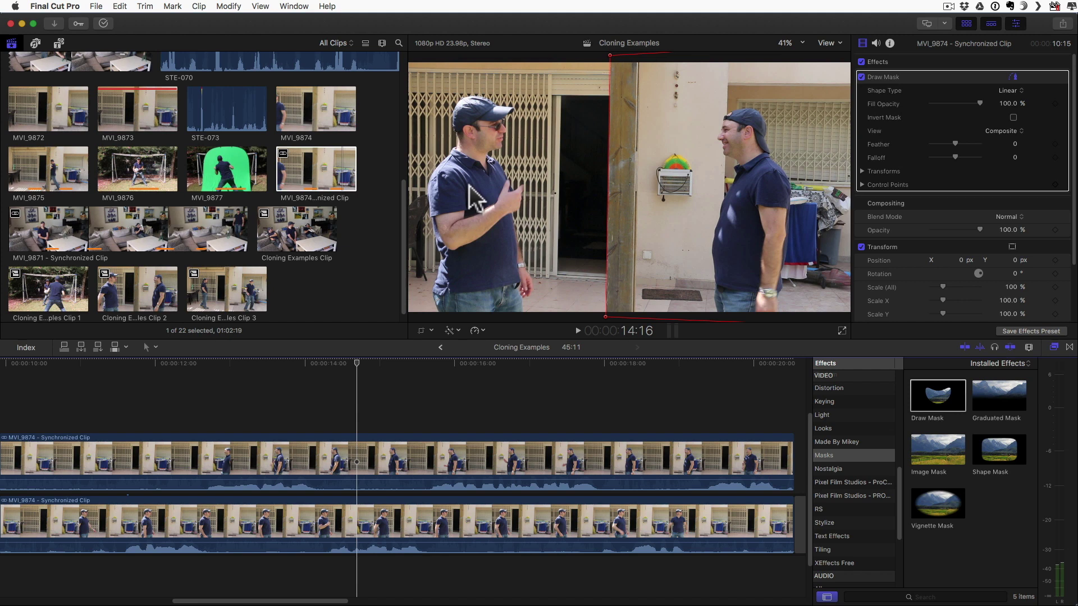
Go to the start of the couch example and preview the separate performances in the source MVI_9871 - Synchronized Clip.
{"action": "scroll", "coordinate": [361, 404], "scroll_direction": "right", "scroll_amount": 10}
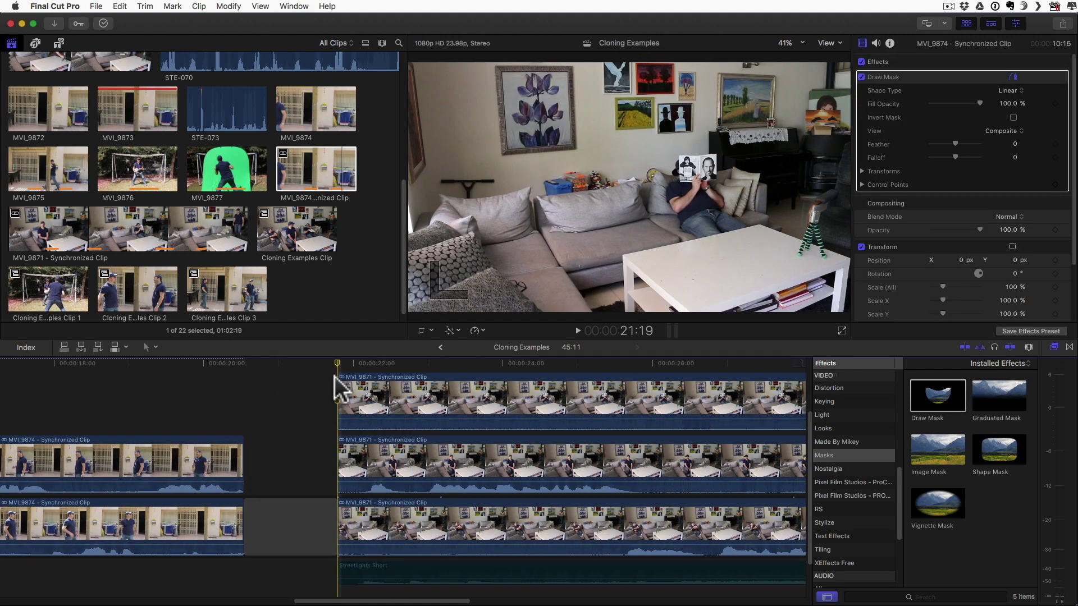
{"action": "left_click", "coordinate": [337, 387]}
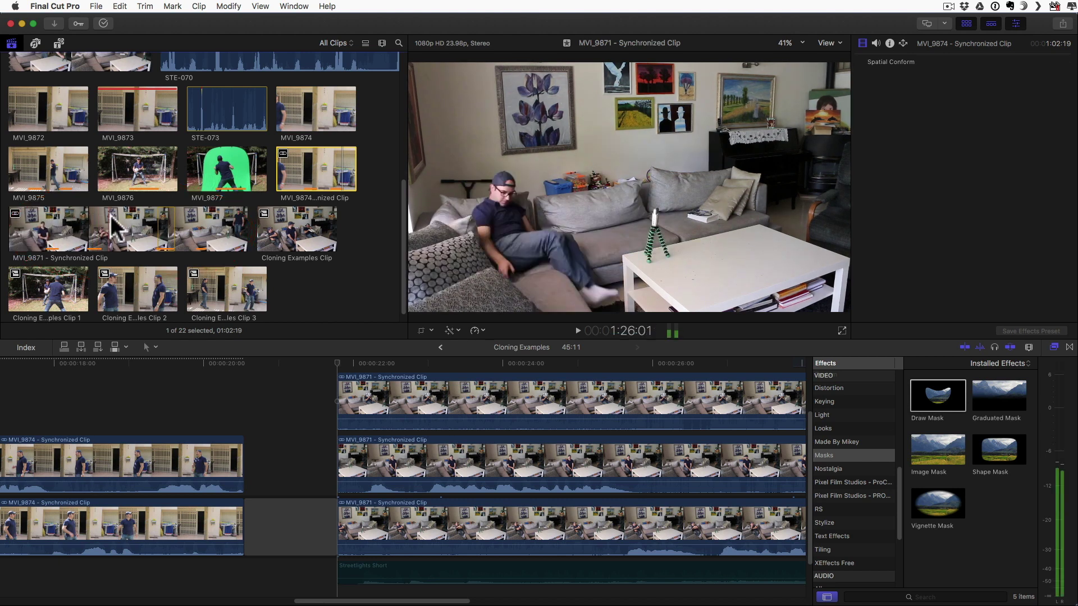
{"action": "left_click", "coordinate": [204, 224]}
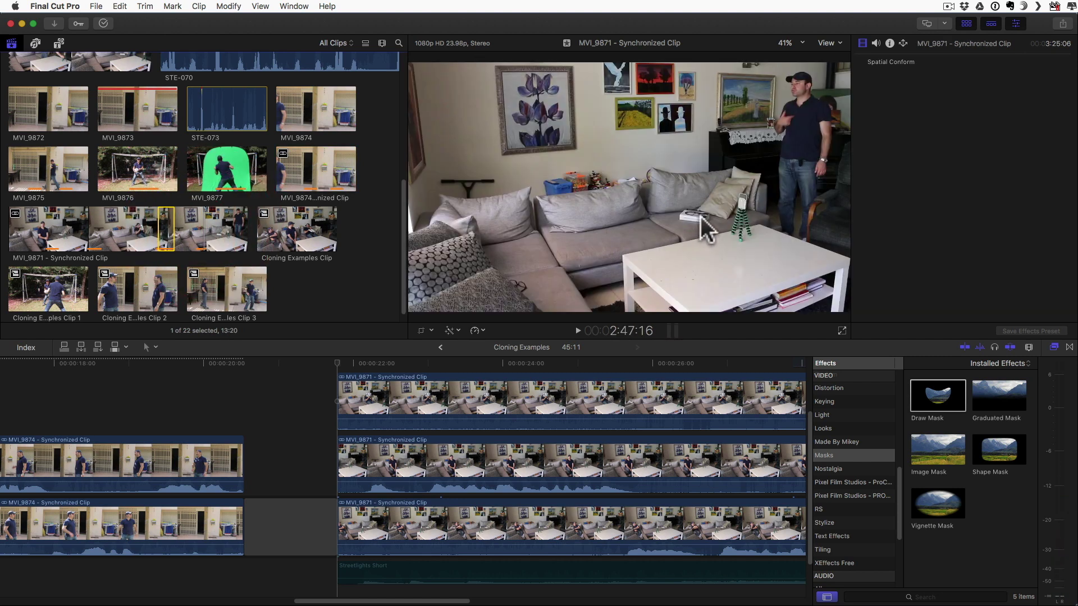
{"action": "left_click", "coordinate": [207, 234]}
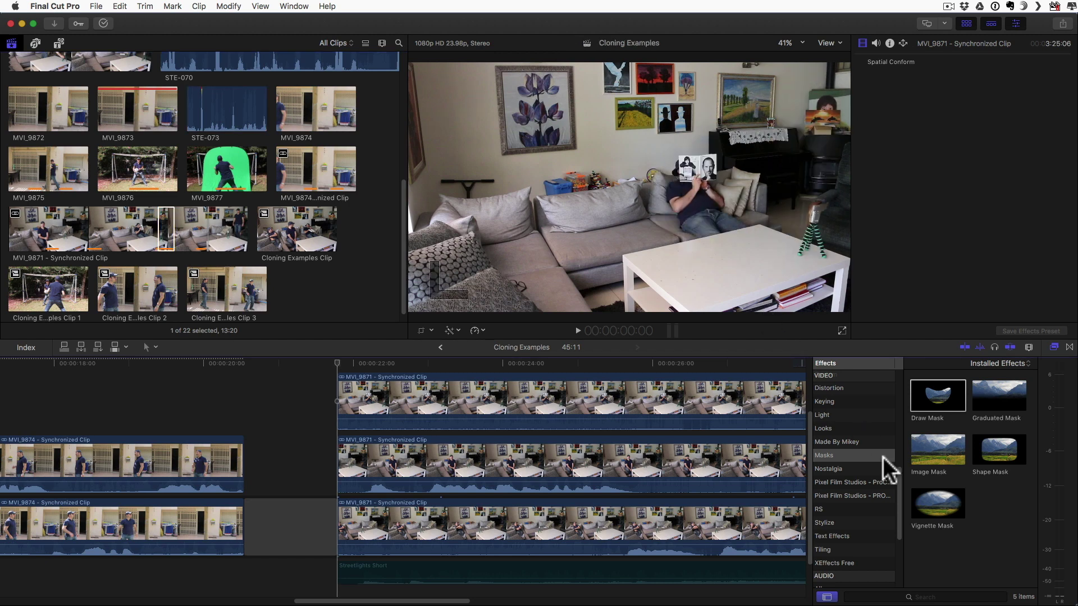
{"action": "left_click", "coordinate": [539, 455]}
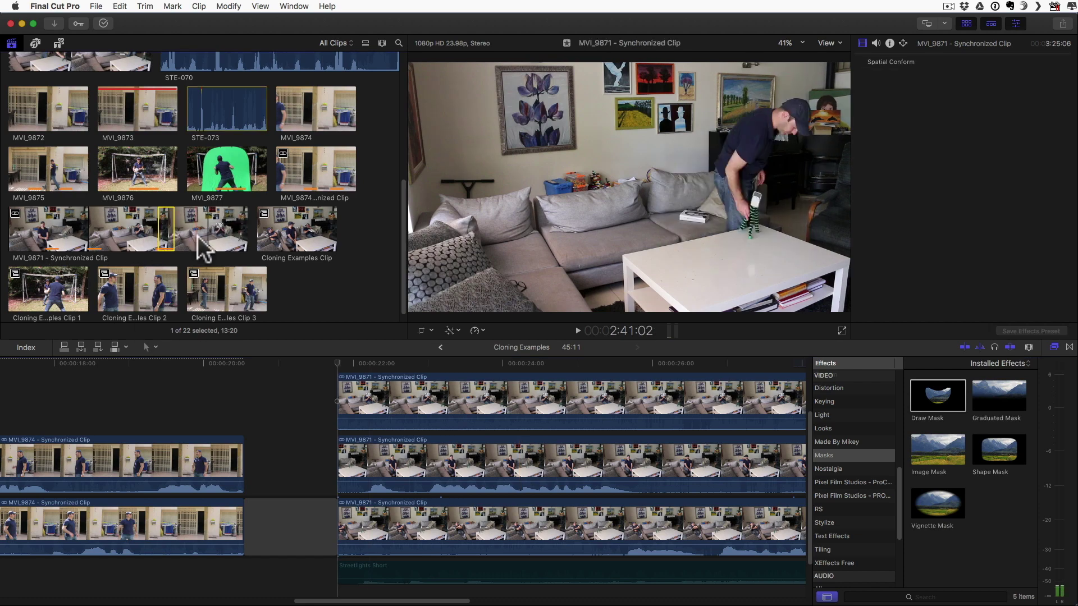
Look through the four stacked MVI_9871 - Synchronized Clip layers of the couch example in the timeline.
{"action": "scroll", "coordinate": [372, 444], "scroll_direction": "up", "scroll_amount": 3}
{"action": "scroll", "coordinate": [373, 449], "scroll_direction": "up", "scroll_amount": 1}
{"action": "scroll", "coordinate": [372, 449], "scroll_direction": "right", "scroll_amount": 10}
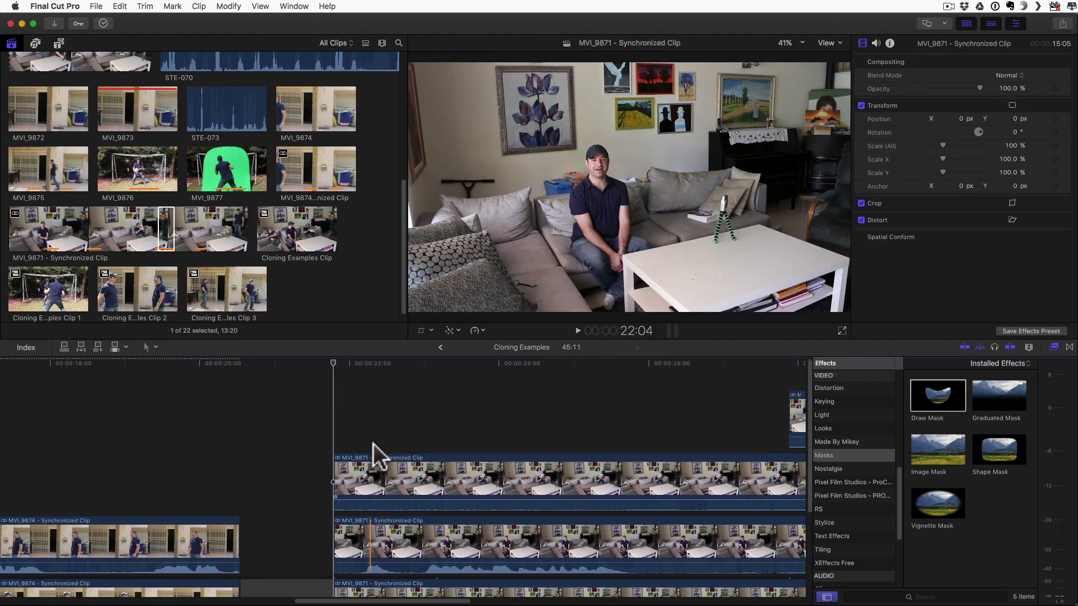
{"action": "scroll", "coordinate": [372, 445], "scroll_direction": "up", "scroll_amount": 1}
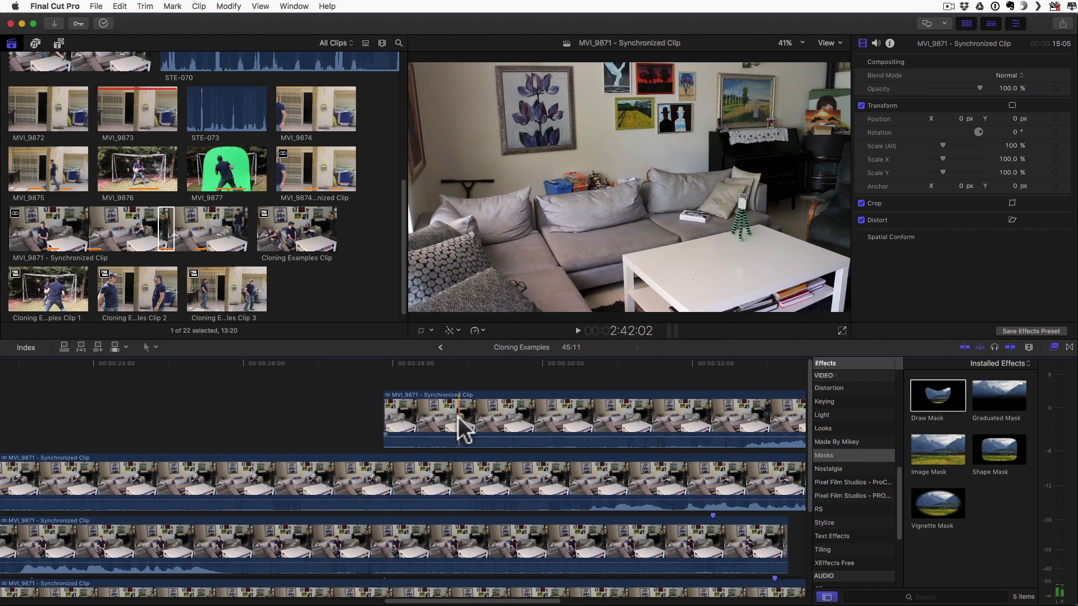
{"action": "scroll", "coordinate": [458, 430], "scroll_direction": "down", "scroll_amount": 3}
{"action": "scroll", "coordinate": [458, 429], "scroll_direction": "right", "scroll_amount": 8}
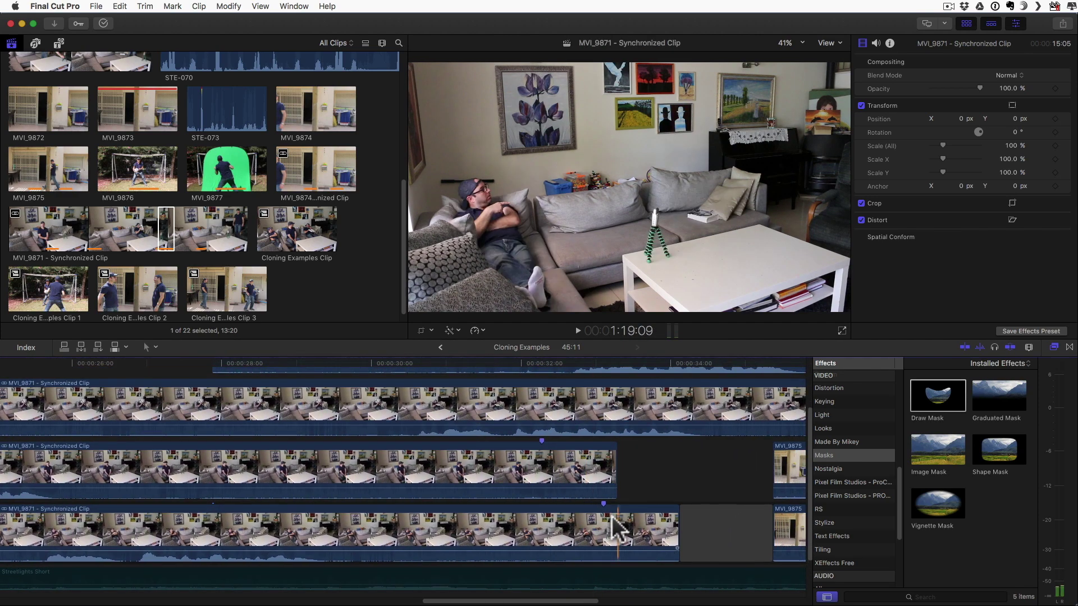
Examine the sync markers on the stacked MVI_9871 clips and the matching gesture in each performance.
{"action": "left_click", "coordinate": [542, 449]}
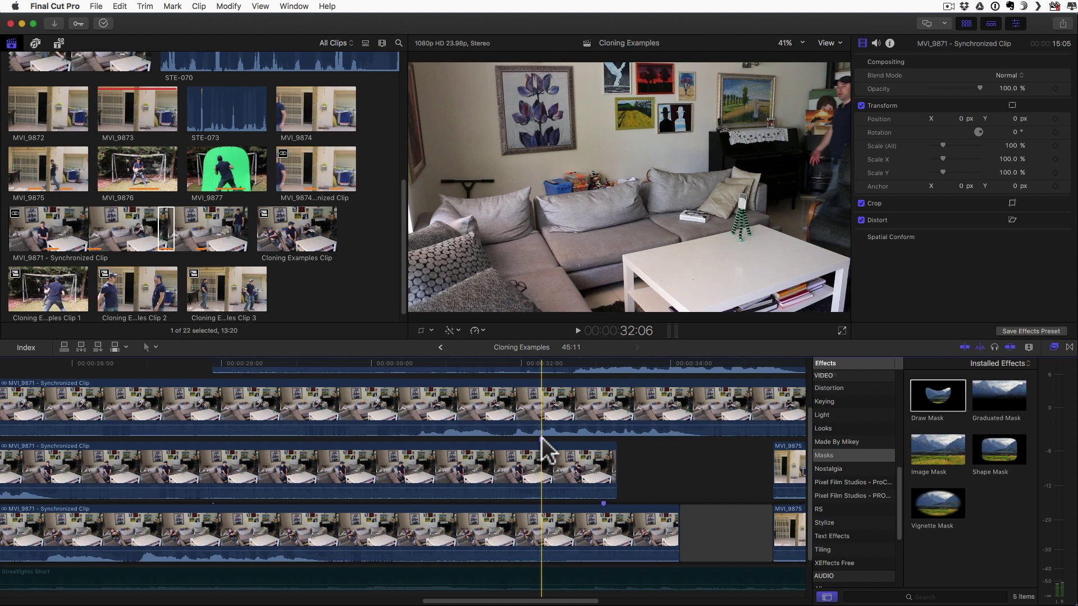
{"action": "scroll", "coordinate": [541, 449], "scroll_direction": "up", "scroll_amount": 3}
{"action": "scroll", "coordinate": [541, 449], "scroll_direction": "right", "scroll_amount": 2}
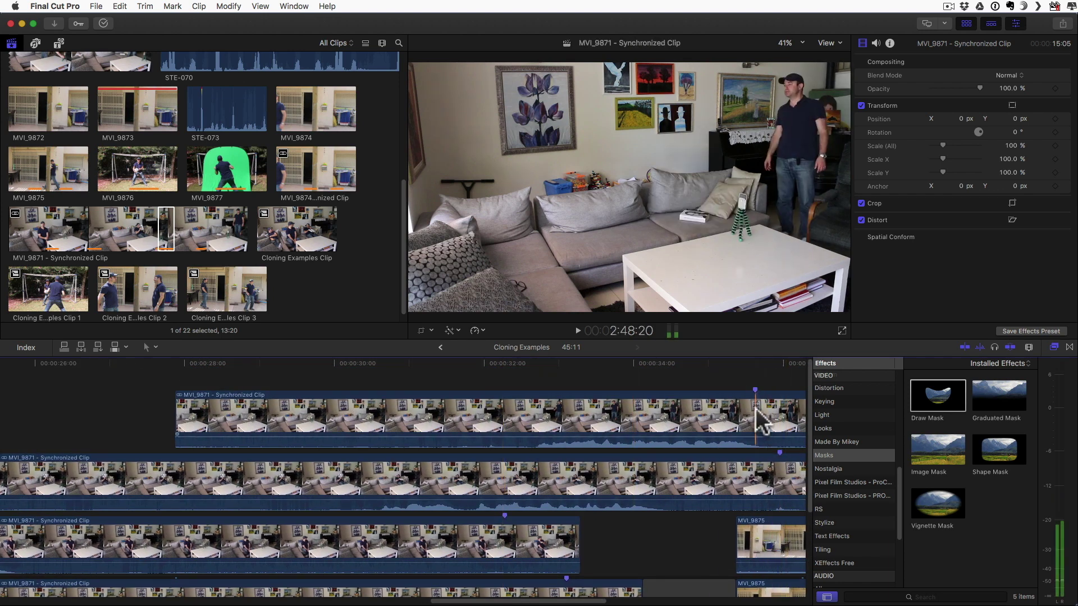
{"action": "left_click", "coordinate": [754, 386]}
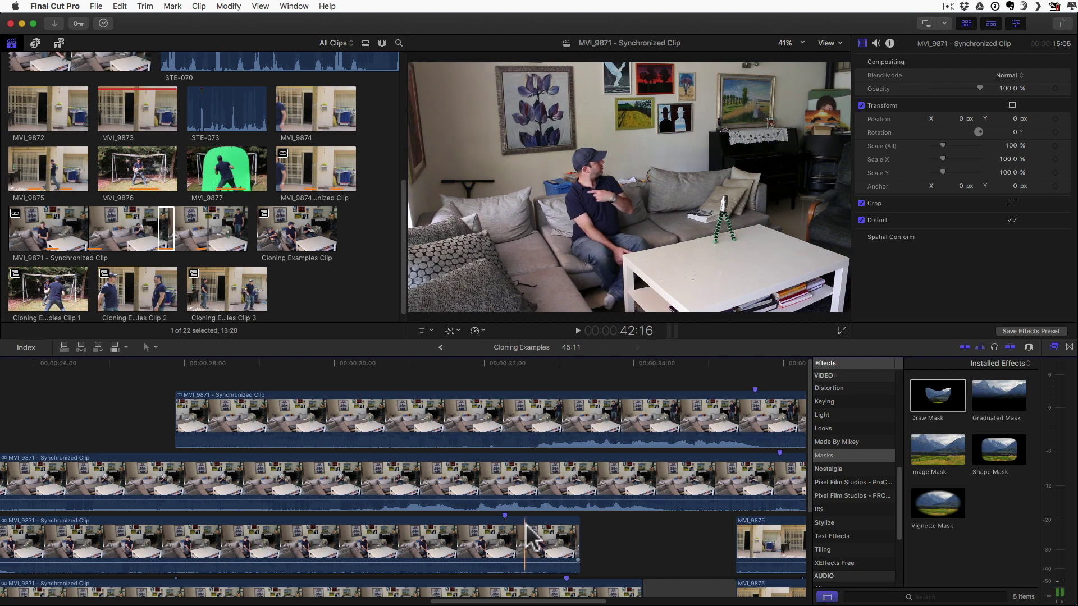
{"action": "scroll", "coordinate": [517, 523], "scroll_direction": "down", "scroll_amount": 2}
{"action": "scroll", "coordinate": [517, 523], "scroll_direction": "left", "scroll_amount": 1}
{"action": "scroll", "coordinate": [530, 526], "scroll_direction": "down", "scroll_amount": 1}
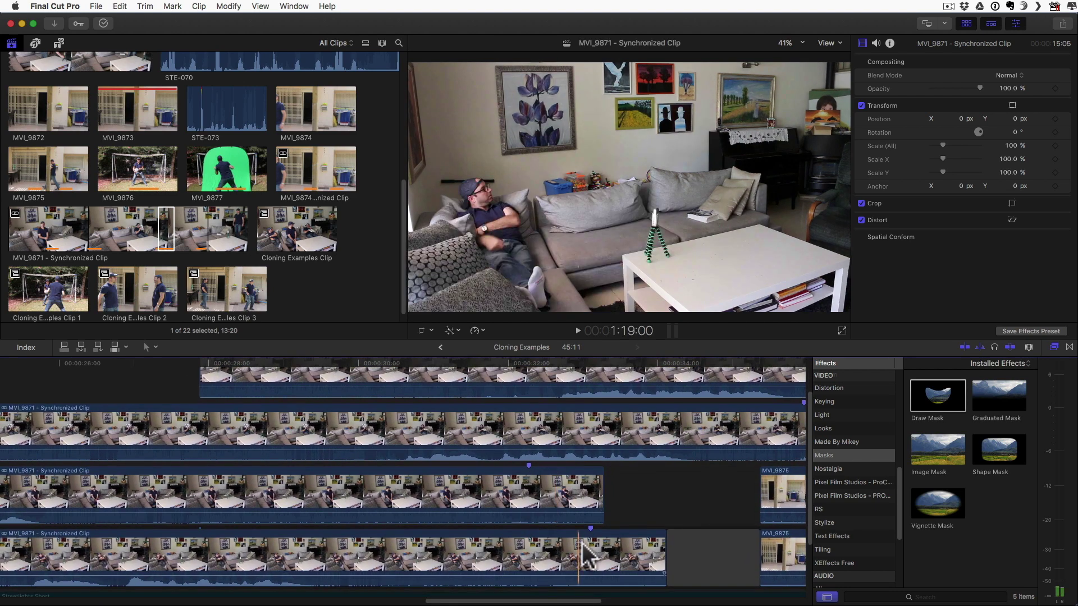
{"action": "scroll", "coordinate": [611, 559], "scroll_direction": "up", "scroll_amount": 2}
{"action": "scroll", "coordinate": [610, 559], "scroll_direction": "right", "scroll_amount": 5}
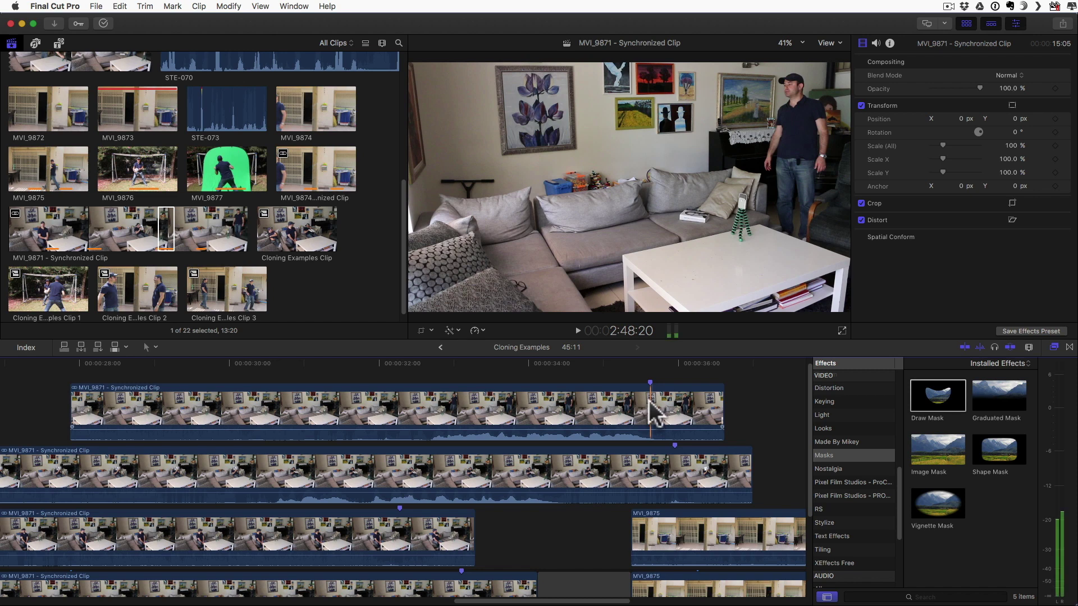
{"action": "scroll", "coordinate": [654, 413], "scroll_direction": "left", "scroll_amount": 5}
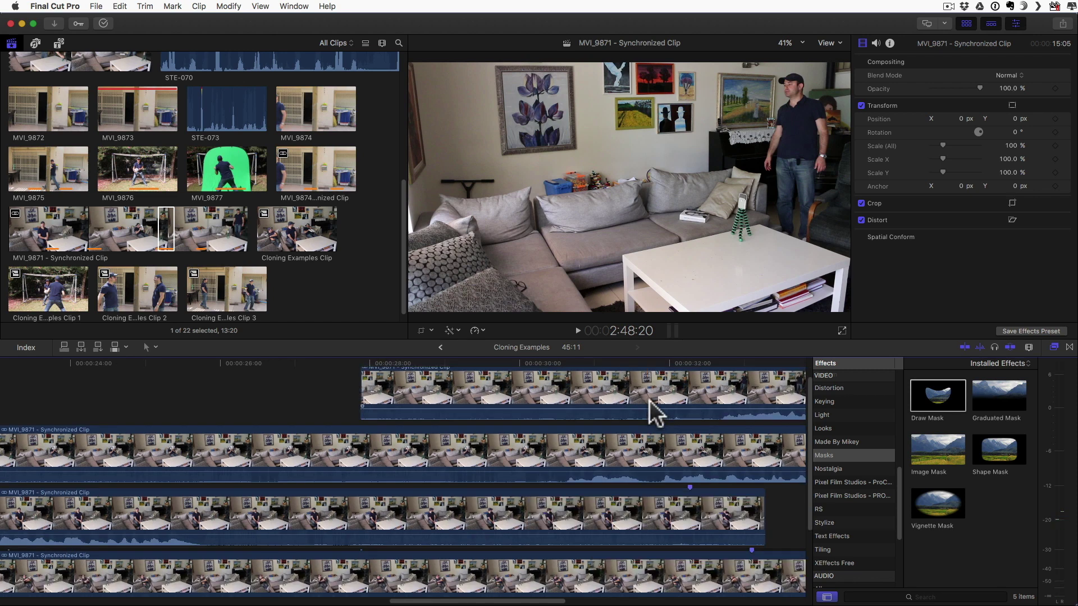
Disable the top two MVI_9871 - Synchronized Clip layers of the couch example.
{"action": "left_click", "coordinate": [558, 402]}
{"action": "key", "text": "v"}
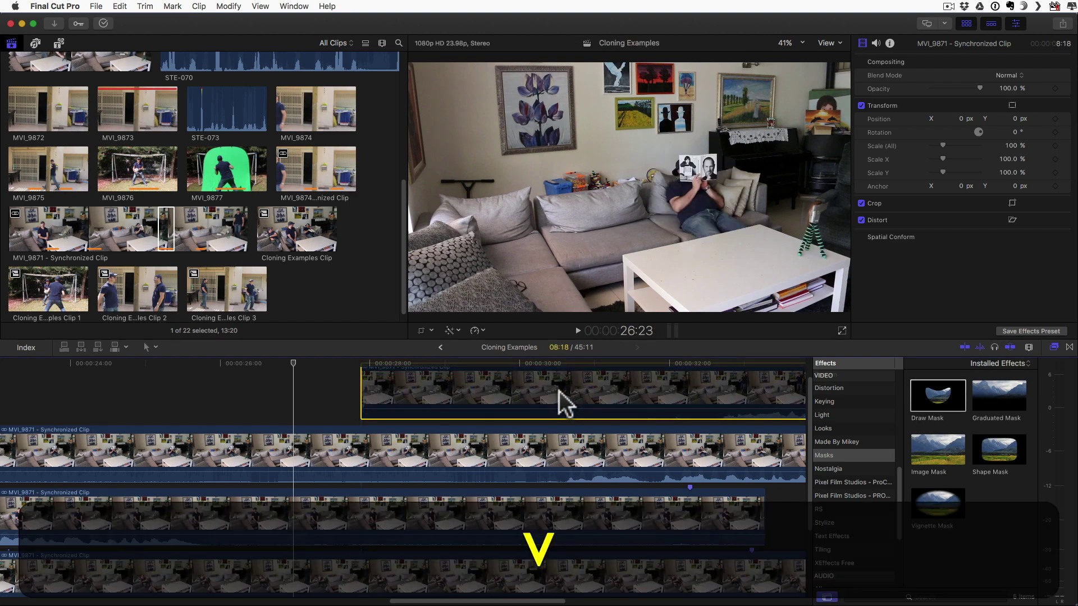
{"action": "left_click", "coordinate": [552, 460]}
{"action": "key", "text": "v"}
{"action": "scroll", "coordinate": [554, 461], "scroll_direction": "down", "scroll_amount": 3}
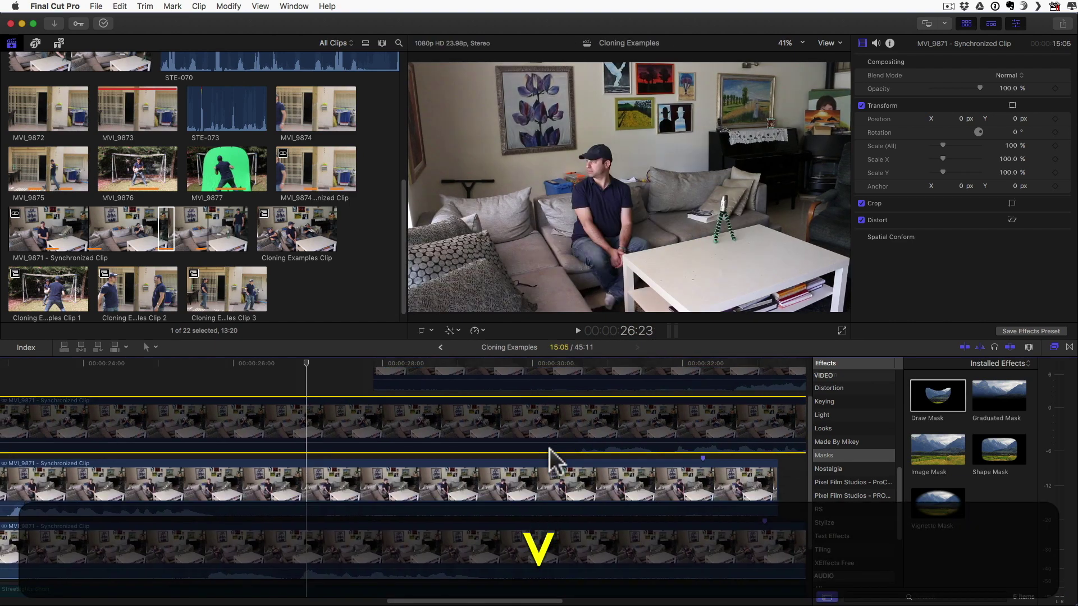
{"action": "scroll", "coordinate": [553, 460], "scroll_direction": "left", "scroll_amount": 3}
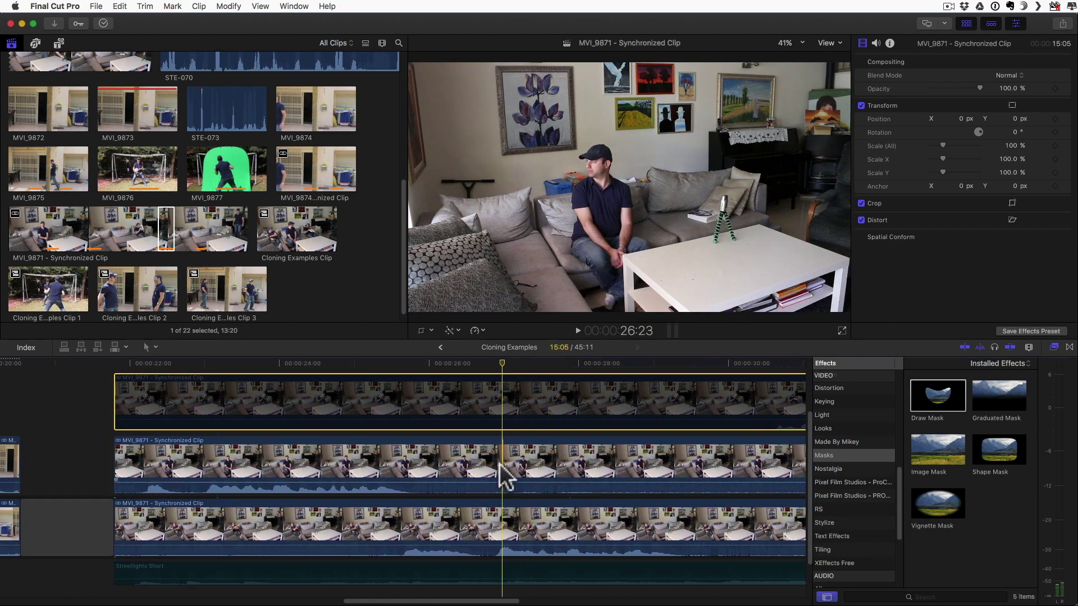
Apply Draw Mask to the second-lowest MVI_9871 layer and trace its edge beside the middle man, from below the frame to above it.
{"action": "left_click", "coordinate": [502, 471]}
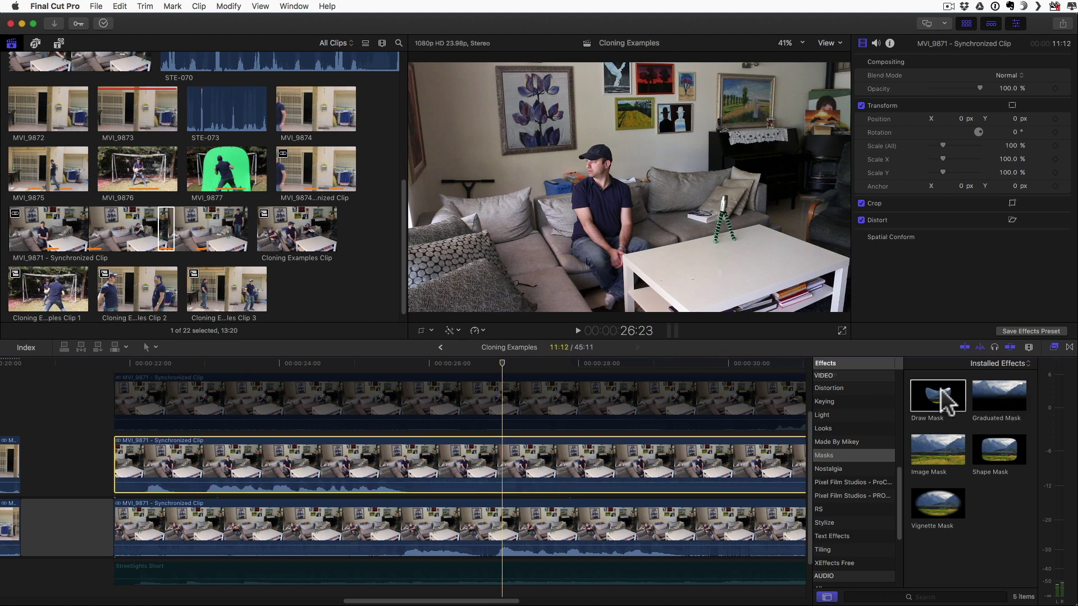
{"action": "mouse_move", "coordinate": [946, 401]}
{"action": "left_mouse_down"}
{"action": "mouse_move", "coordinate": [522, 396]}
{"action": "mouse_move", "coordinate": [511, 460]}
{"action": "left_mouse_up"}
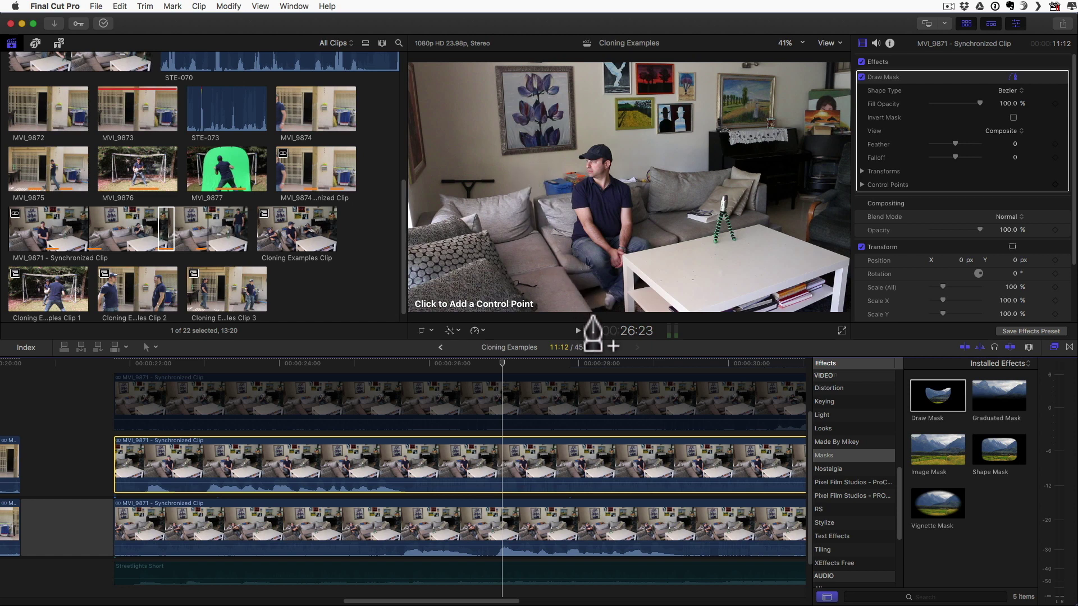
{"action": "left_click", "coordinate": [593, 314]}
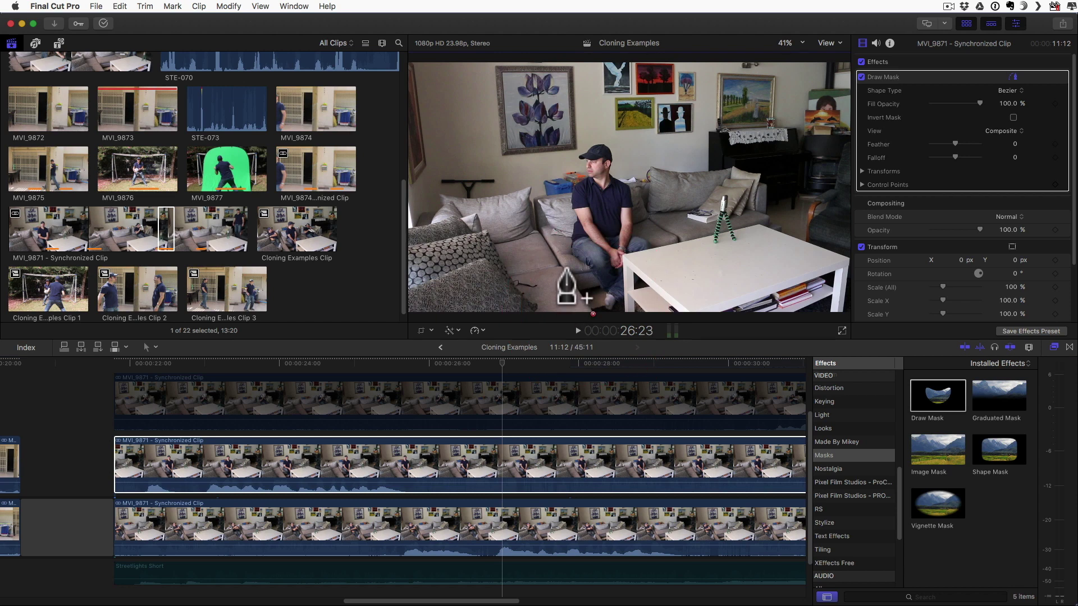
{"action": "left_click", "coordinate": [565, 269]}
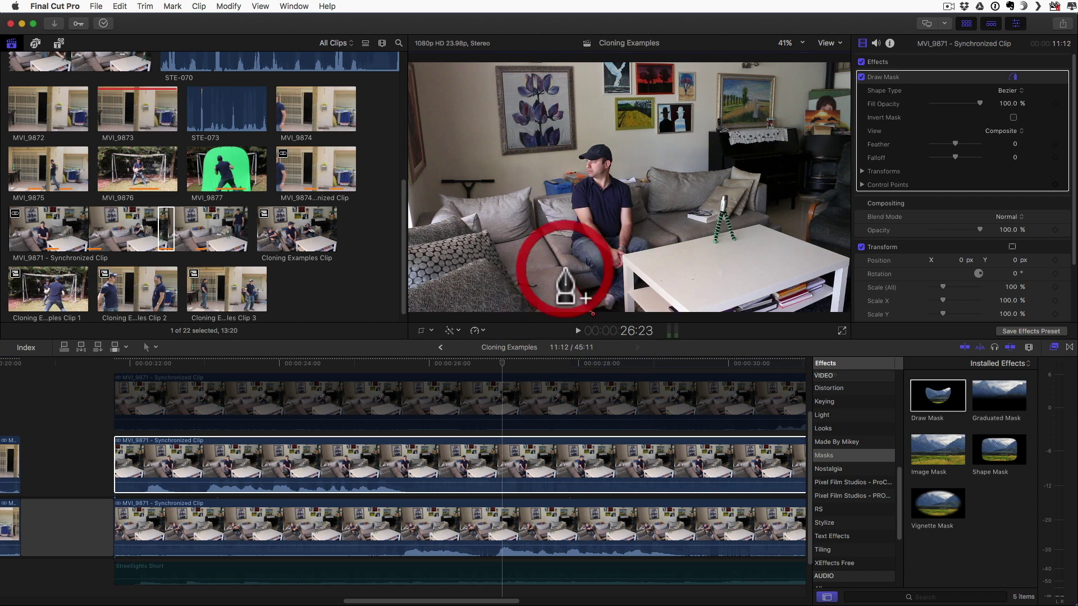
{"action": "left_click", "coordinate": [539, 228]}
{"action": "left_click", "coordinate": [534, 199]}
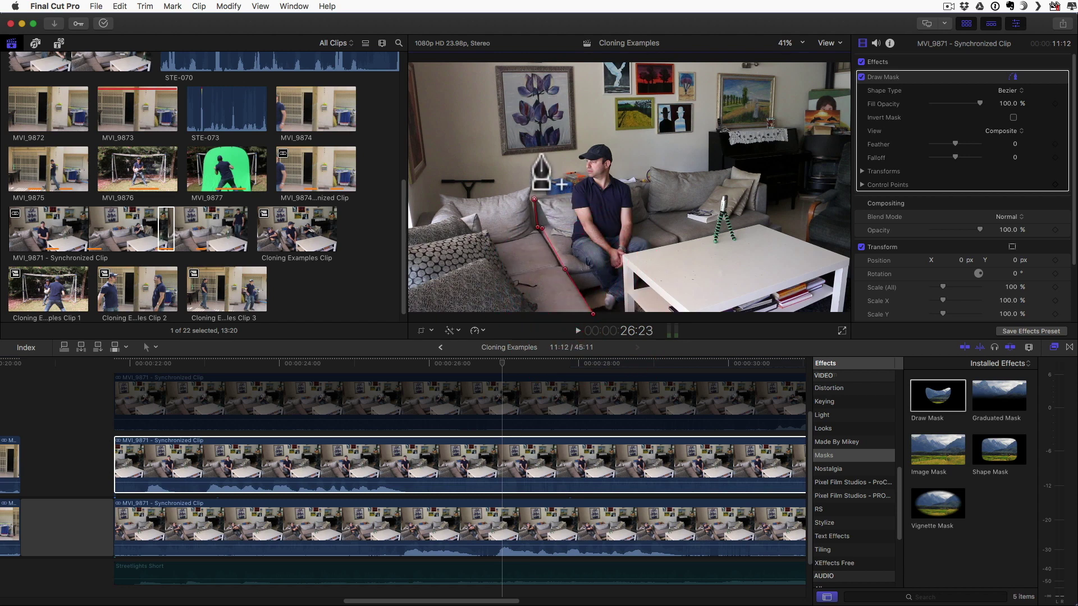
{"action": "left_click", "coordinate": [541, 156]}
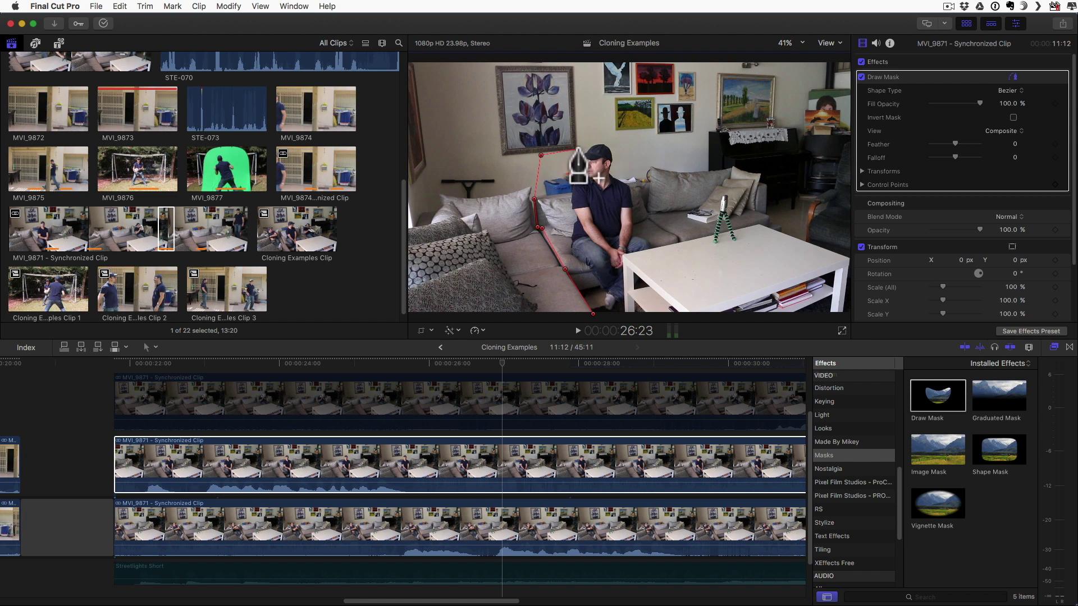
{"action": "left_click", "coordinate": [577, 149]}
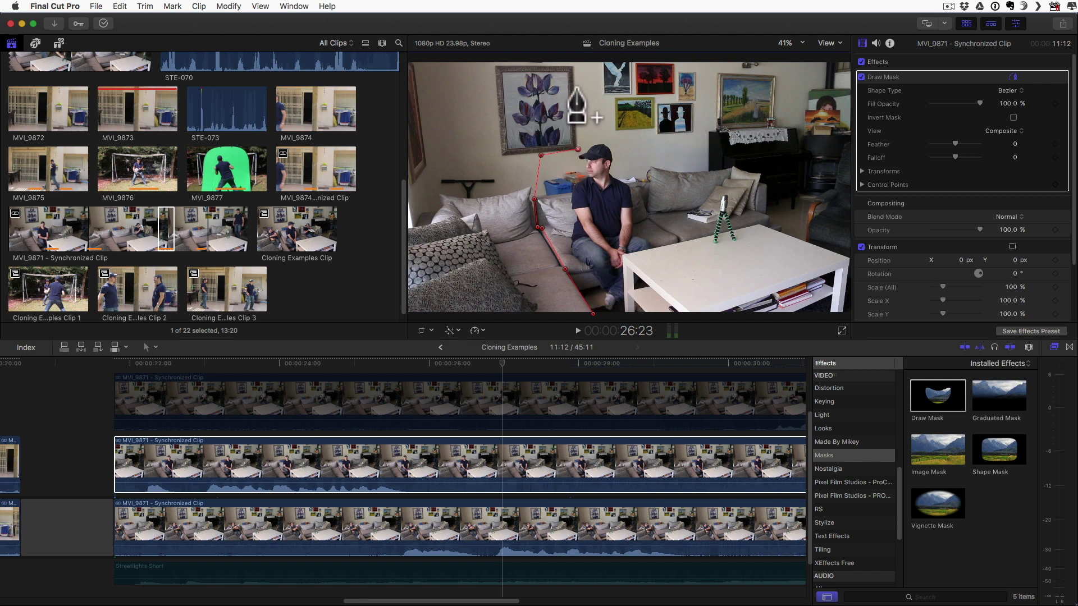
{"action": "left_click", "coordinate": [571, 57]}
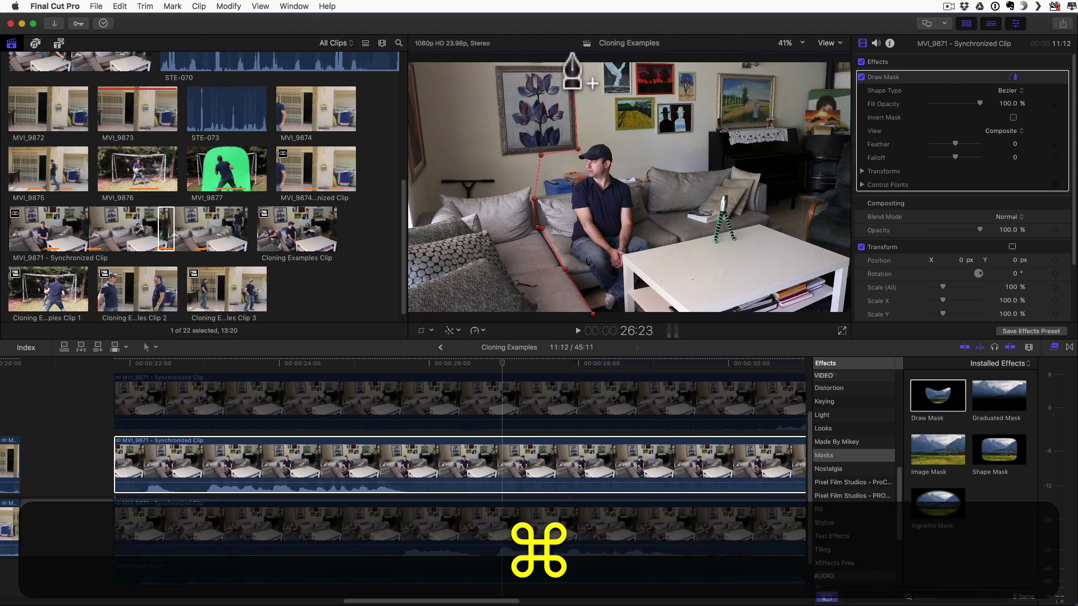
Extend the middle man's mask outside the right side of the frame, close its outline and fit the image back in view.
{"action": "key", "text": "super+minus"}
{"action": "left_click", "coordinate": [780, 105]}
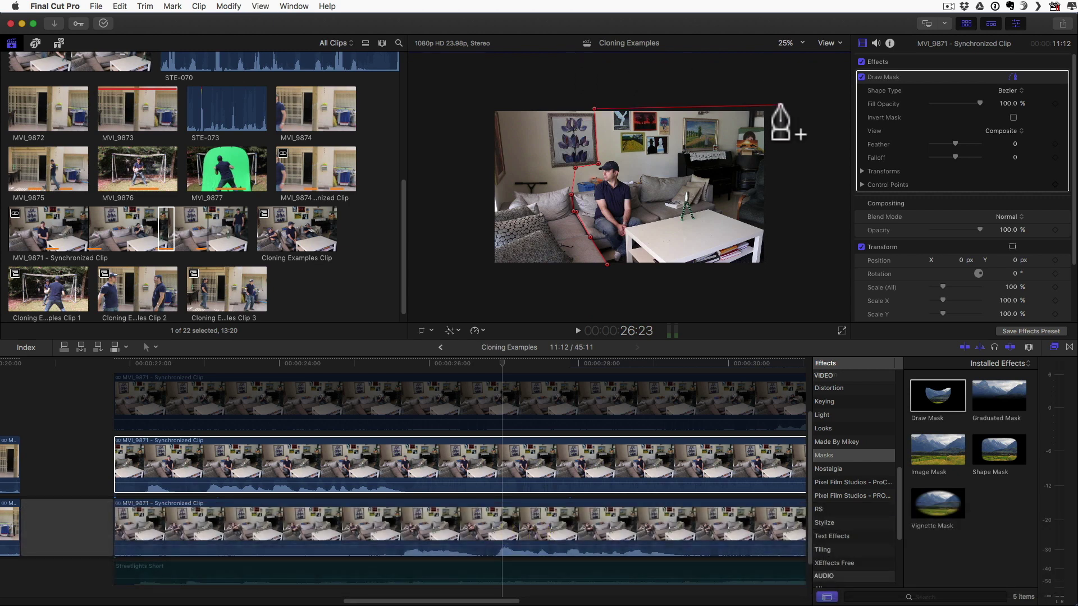
{"action": "left_click", "coordinate": [783, 277]}
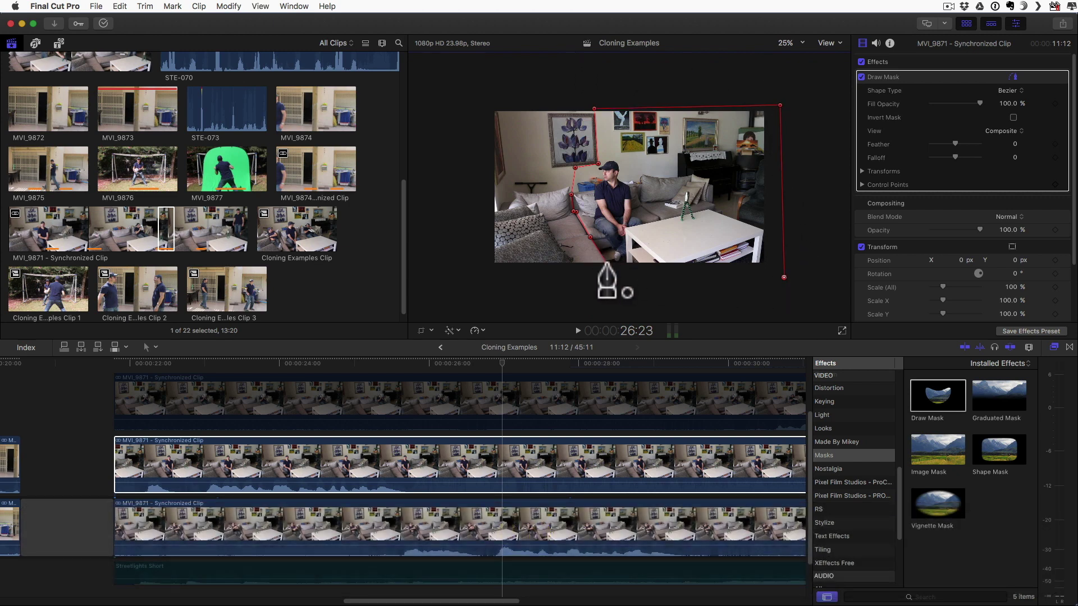
{"action": "key", "text": "shift+z"}
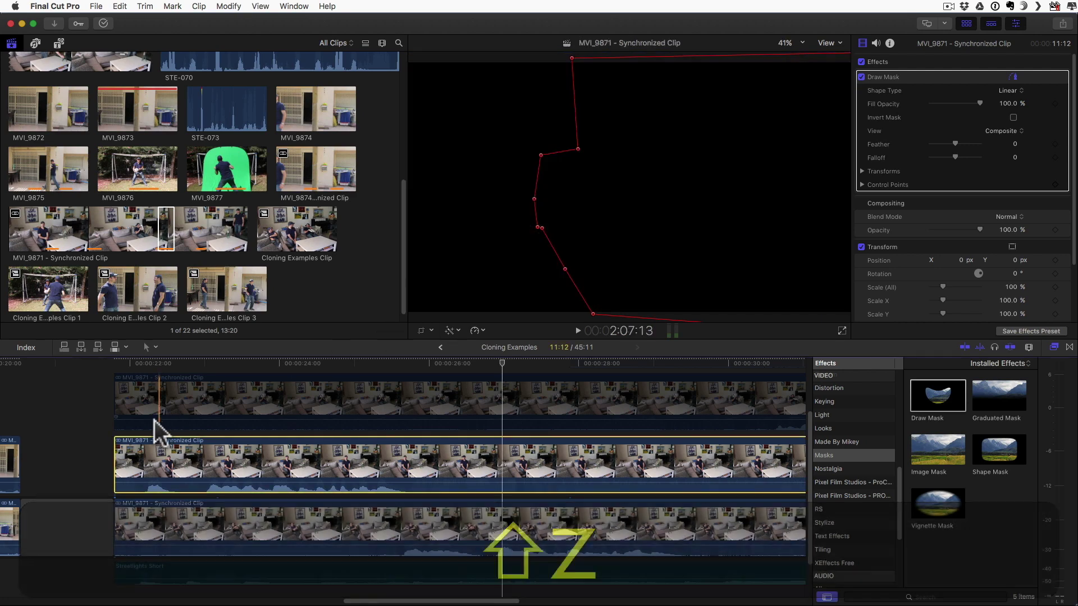
Play the two-person composite from the start of the layered clips and check the mask edge across the couch.
{"action": "left_click", "coordinate": [121, 452]}
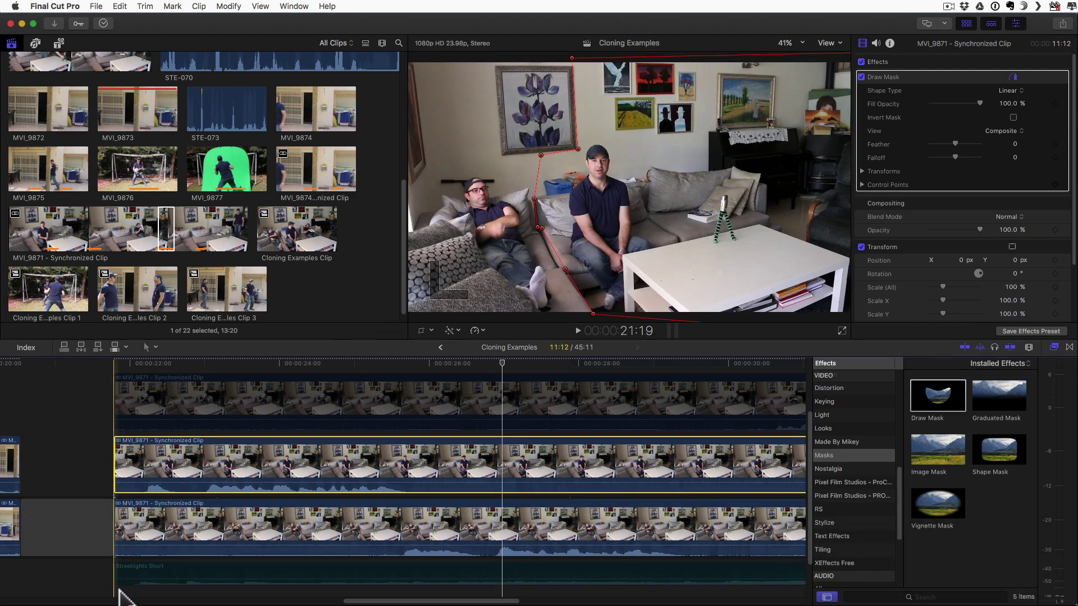
{"action": "key", "text": "space"}
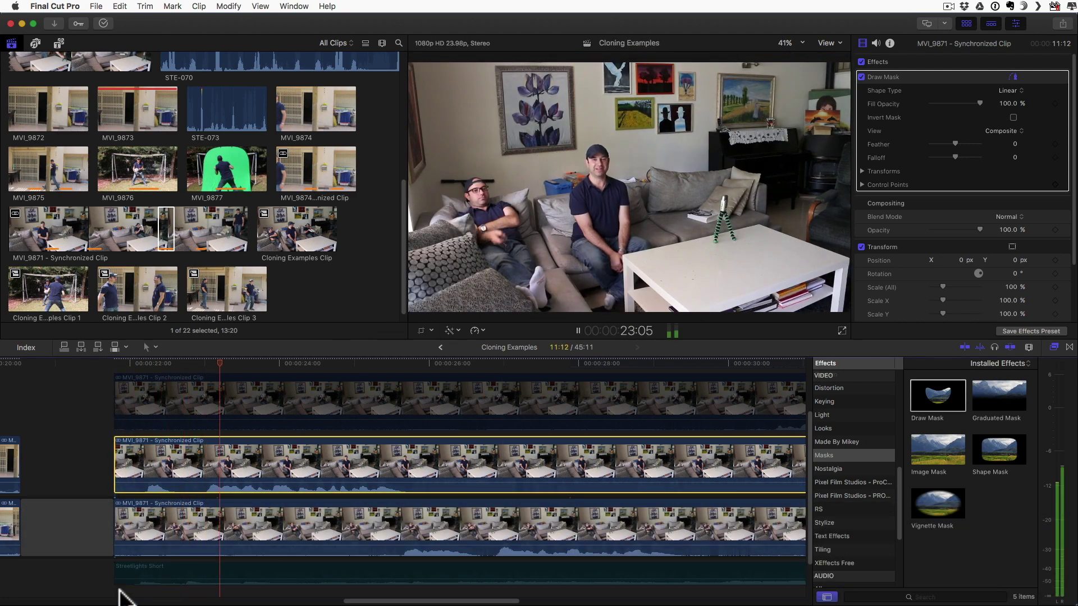
{"action": "key", "text": "space"}
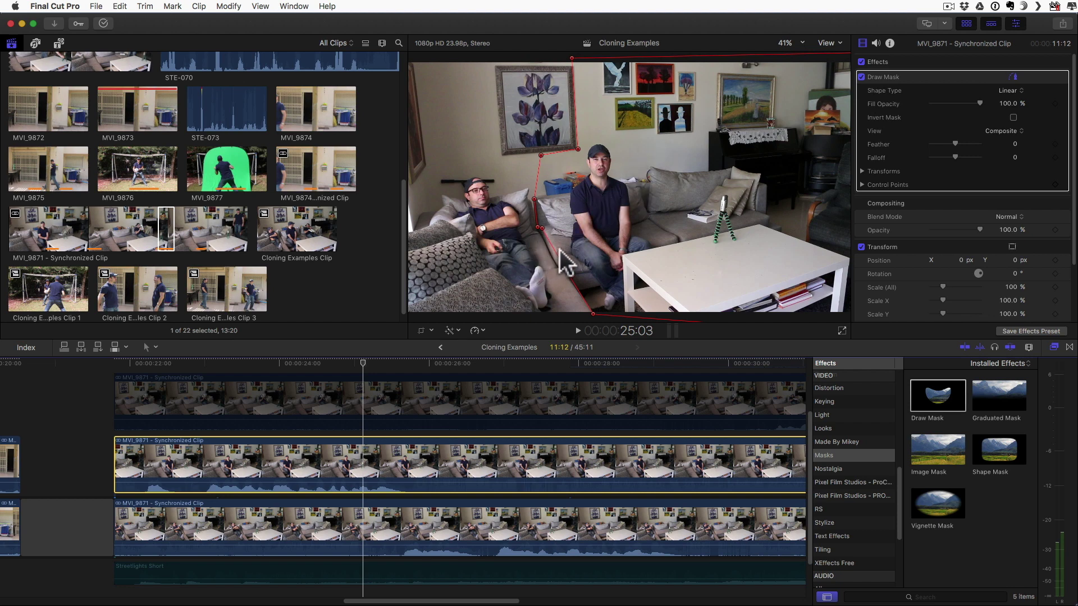
{"action": "left_click", "coordinate": [565, 270]}
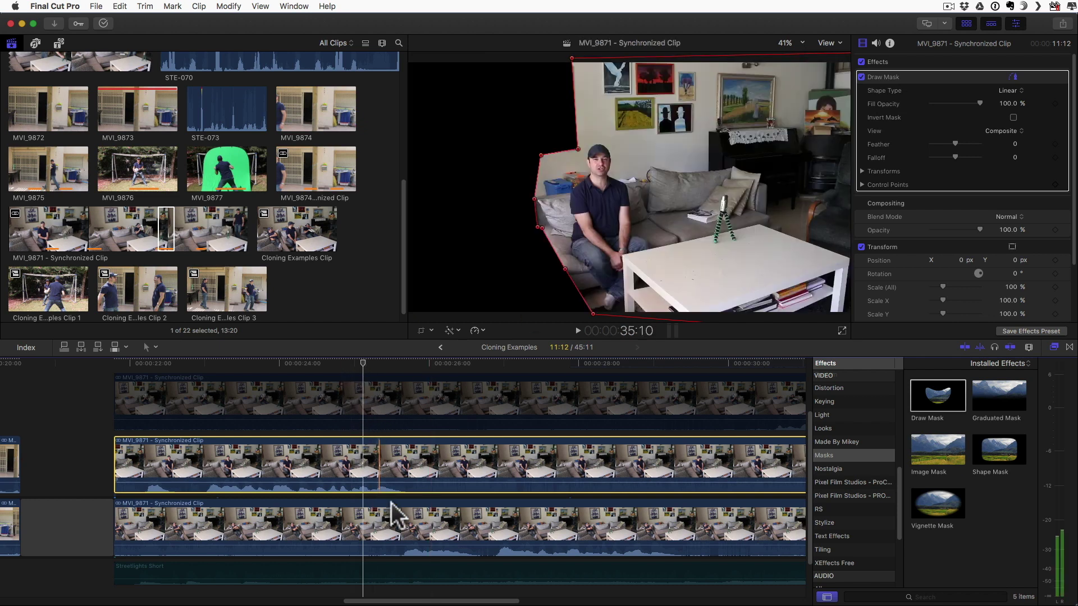
Enable the third MVI_9871 - Synchronized Clip layer from the bottom and apply Draw Mask to it.
{"action": "scroll", "coordinate": [393, 513], "scroll_direction": "up", "scroll_amount": 2}
{"action": "left_click", "coordinate": [442, 465]}
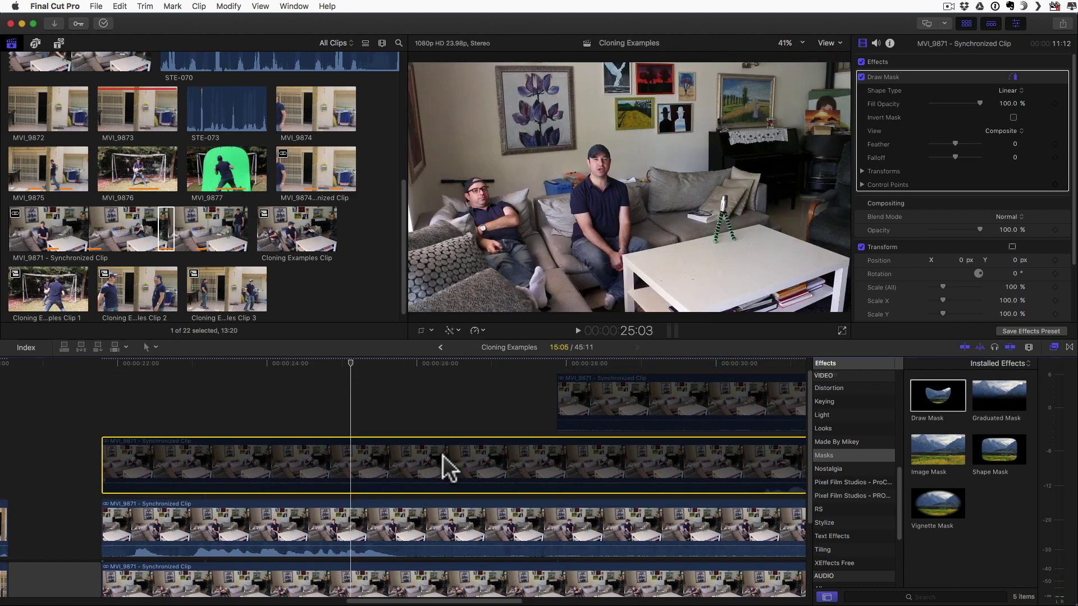
{"action": "key", "text": "v"}
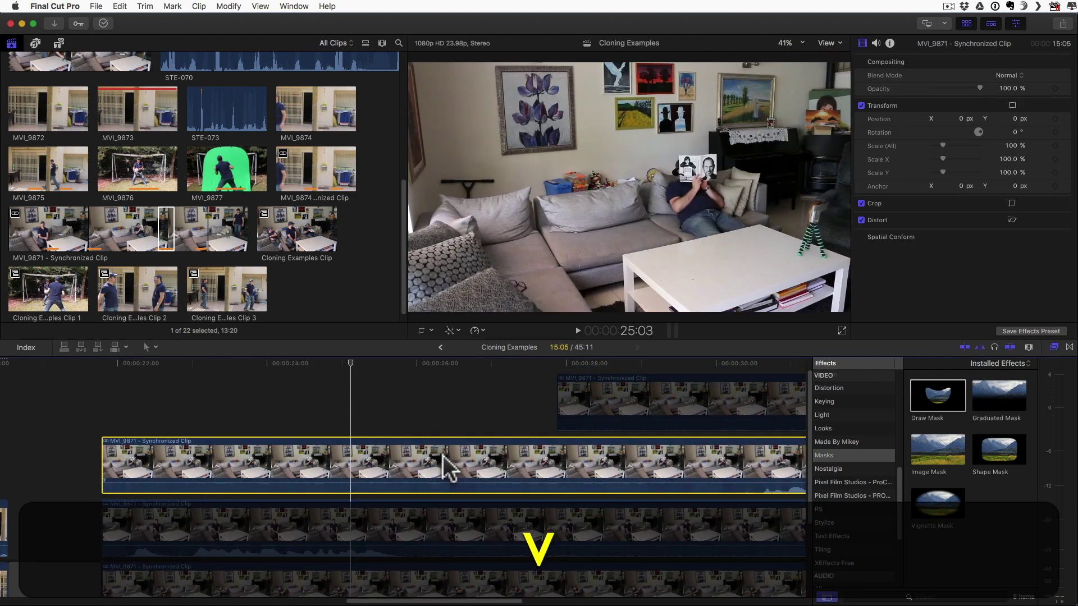
{"action": "mouse_move", "coordinate": [954, 399]}
{"action": "left_mouse_down"}
{"action": "mouse_move", "coordinate": [722, 360]}
{"action": "mouse_move", "coordinate": [556, 466]}
{"action": "left_mouse_up"}
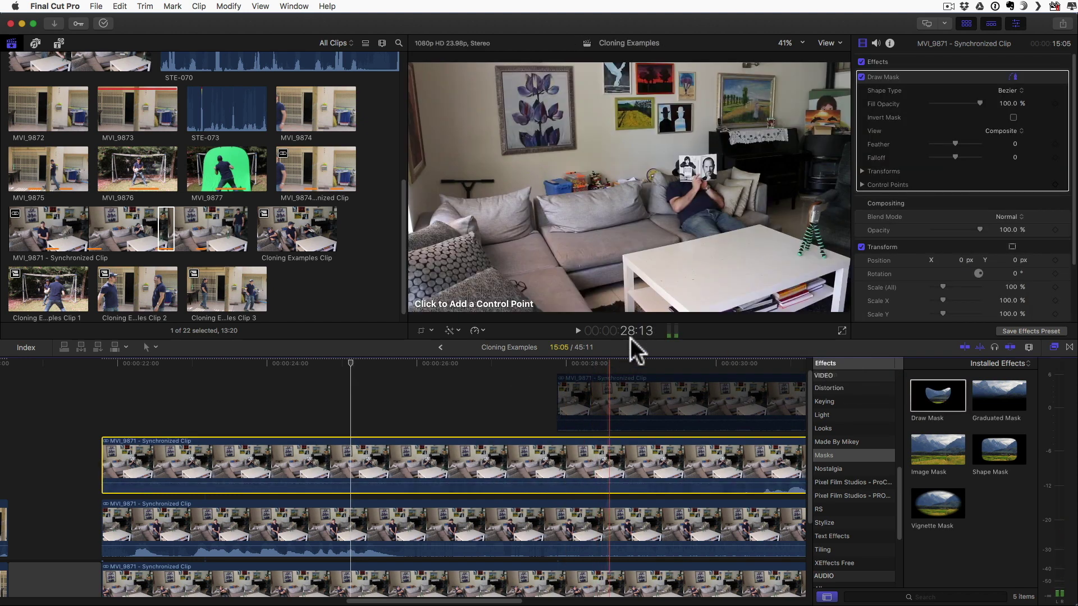
Trace the third layer's mask edge around the table corner, between the couch cushions and past the wall pictures to above the frame.
{"action": "left_click", "coordinate": [621, 255]}
{"action": "left_click", "coordinate": [682, 240]}
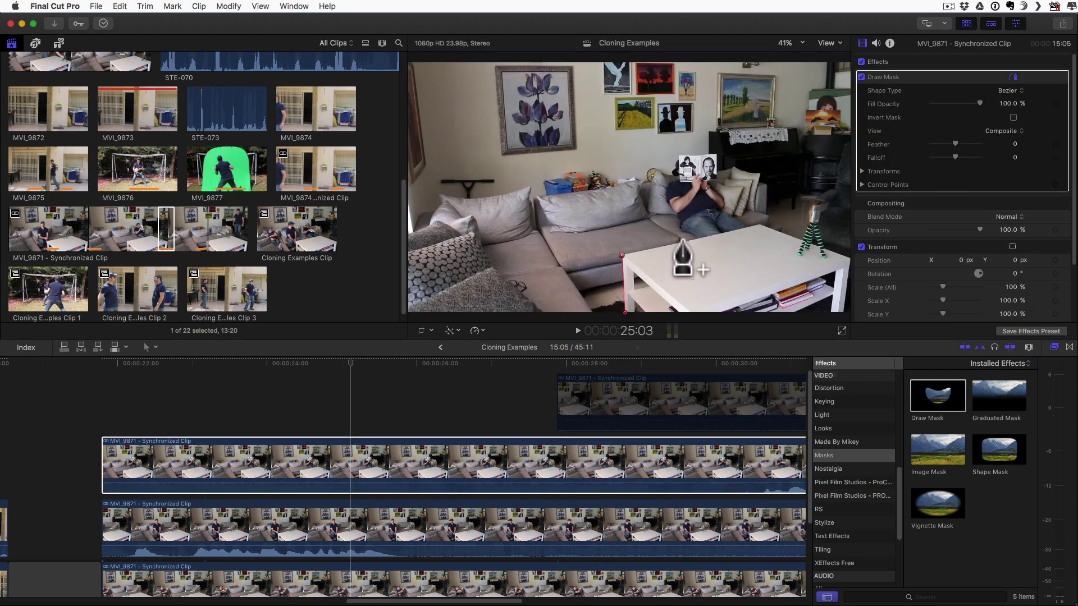
{"action": "left_click", "coordinate": [650, 220]}
{"action": "left_click", "coordinate": [649, 211]}
{"action": "left_click", "coordinate": [651, 185]}
{"action": "left_click", "coordinate": [657, 170]}
{"action": "left_click", "coordinate": [657, 134]}
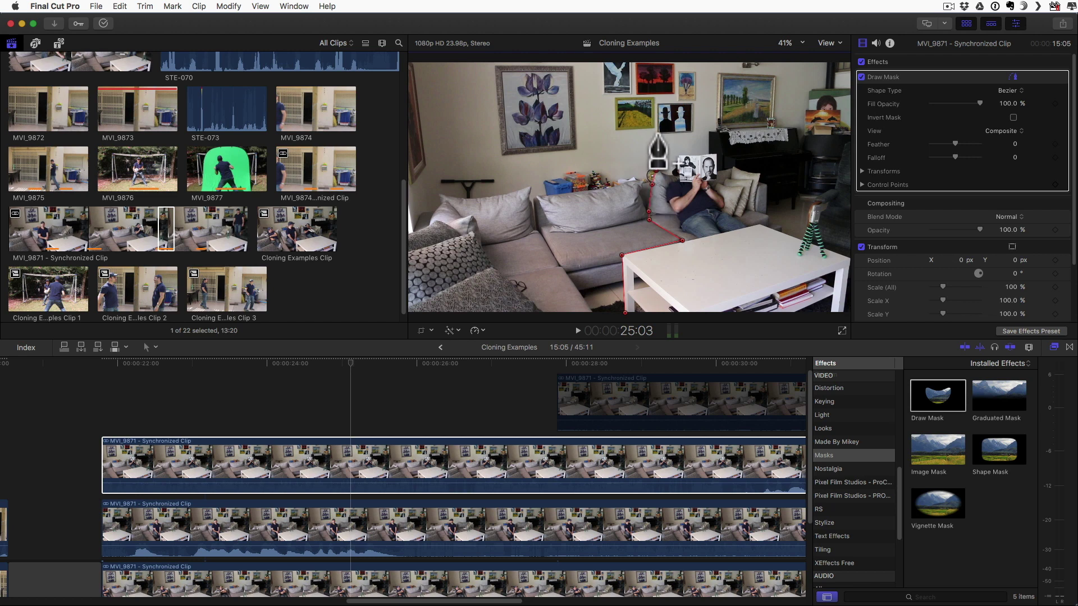
{"action": "left_click", "coordinate": [692, 131]}
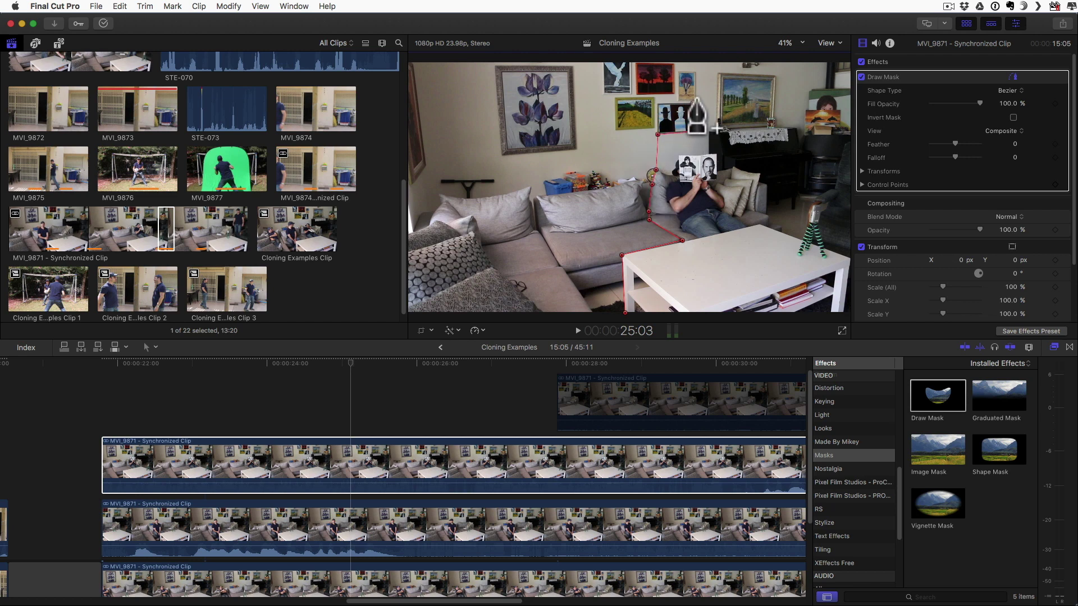
{"action": "left_click", "coordinate": [695, 99]}
{"action": "left_click", "coordinate": [695, 59]}
Extend the third layer's mask outside the right side of the frame, close its outline and fit the image back in view.
{"action": "key", "text": "super+minus"}
{"action": "left_click", "coordinate": [774, 88]}
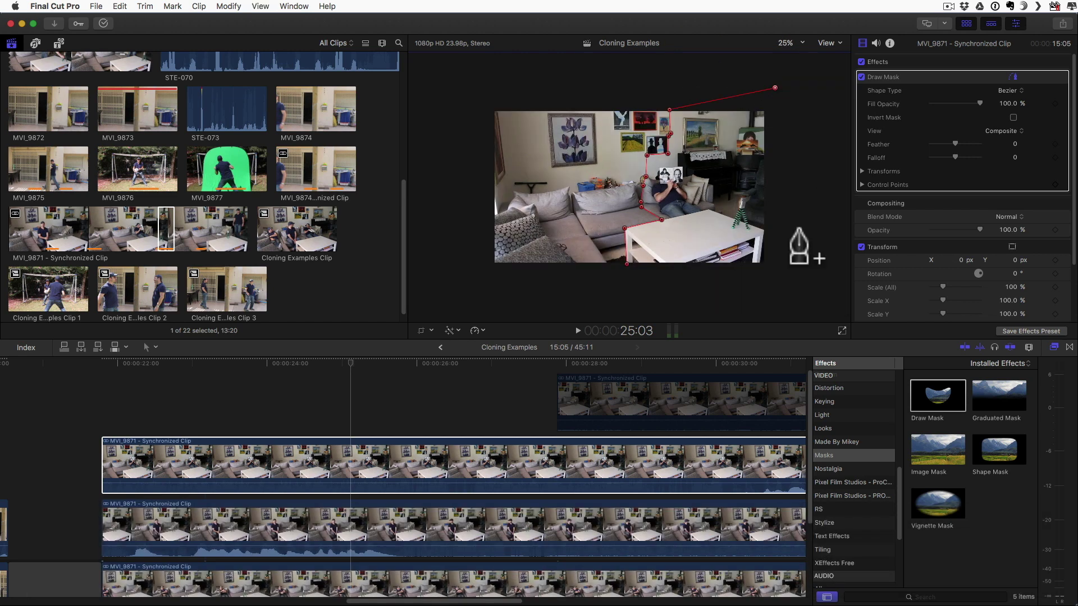
{"action": "left_click", "coordinate": [782, 278]}
{"action": "key", "text": "shift+z"}
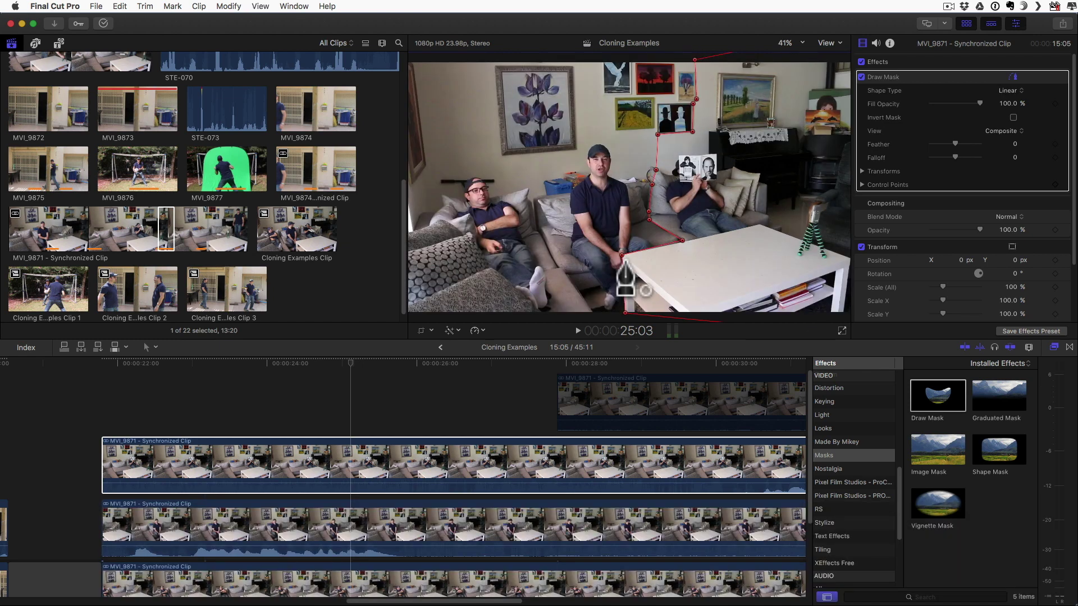
{"action": "left_click", "coordinate": [622, 256]}
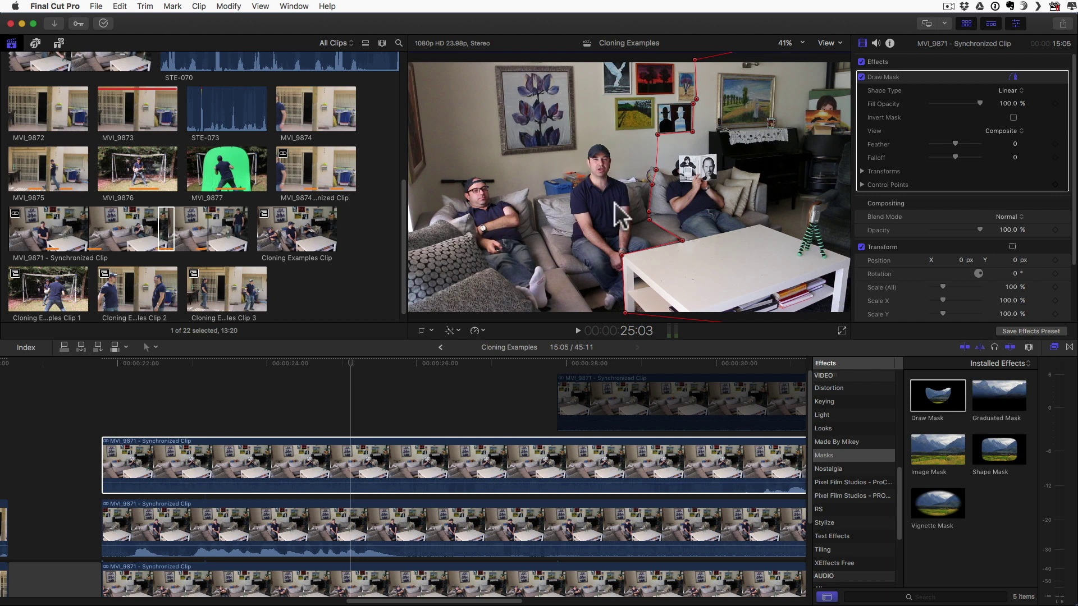
Play through the three-person couch composite to examine how the masked performances interact.
{"action": "left_click", "coordinate": [157, 402]}
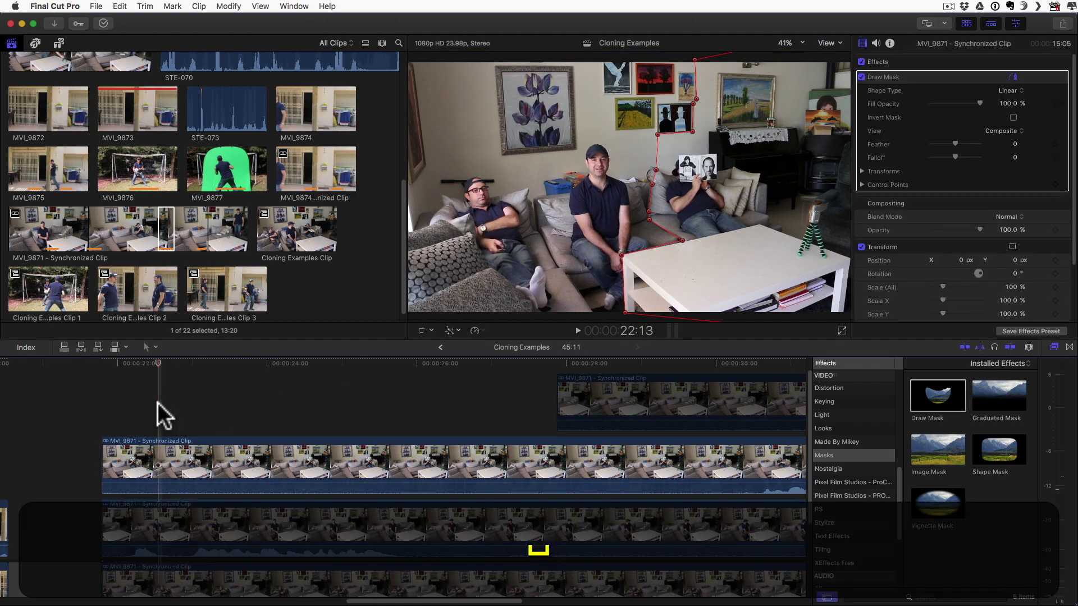
{"action": "key", "text": "space"}
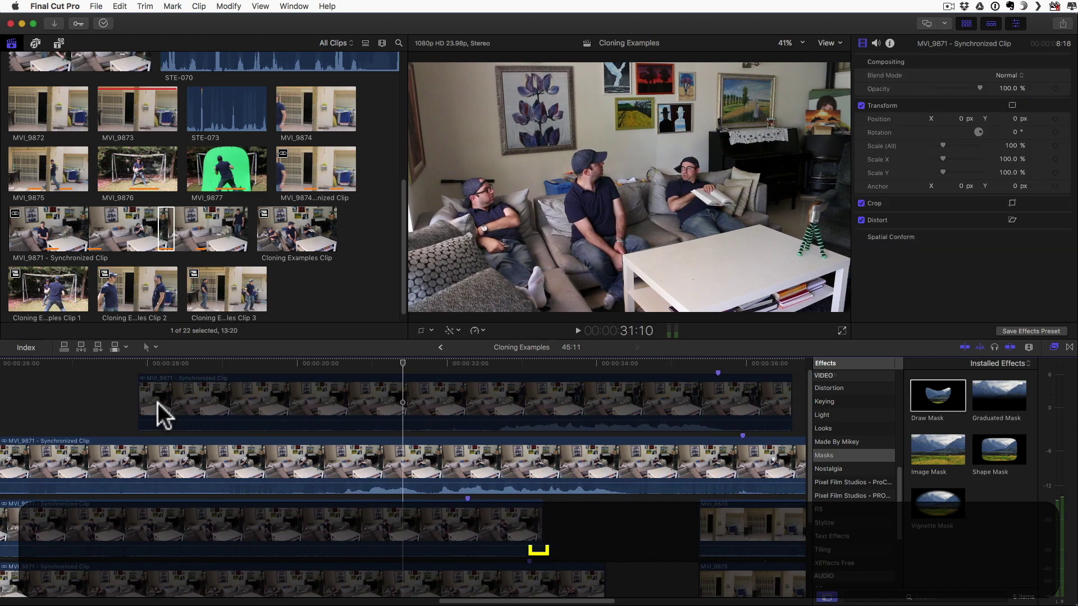
{"action": "scroll", "coordinate": [157, 402], "scroll_direction": "left", "scroll_amount": 6}
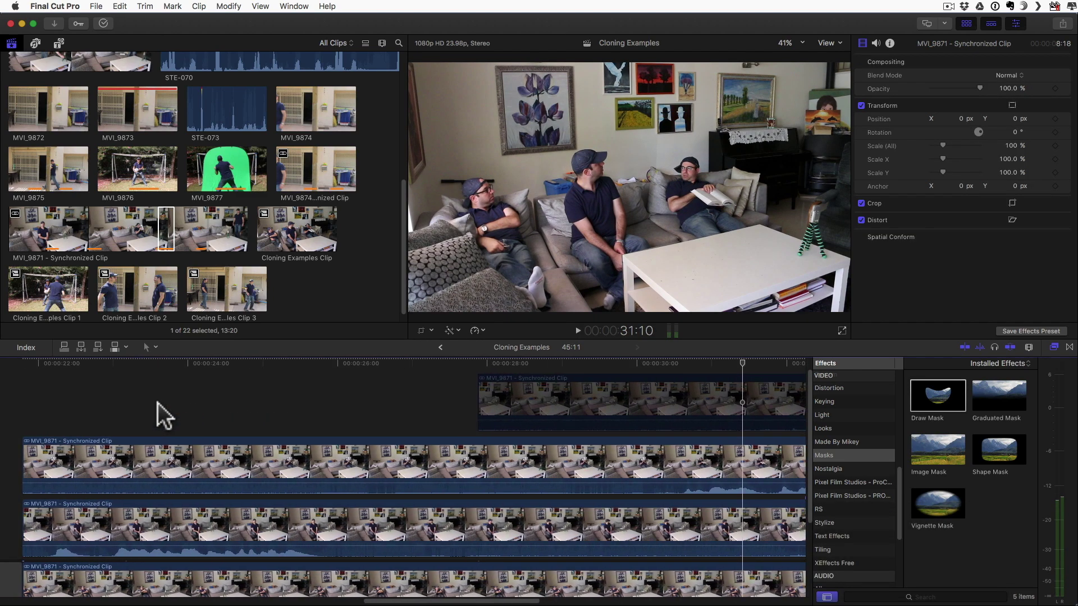
Replay the composite and move the third layer's mask point above the couch back slightly toward the middle man.
{"action": "left_click", "coordinate": [157, 402]}
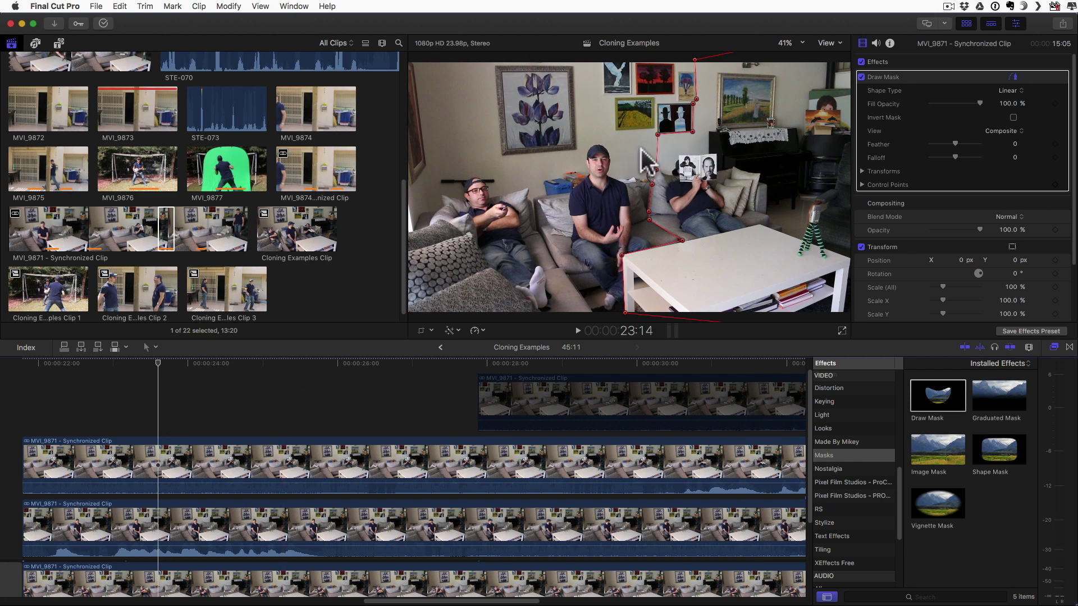
{"action": "left_click", "coordinate": [656, 169]}
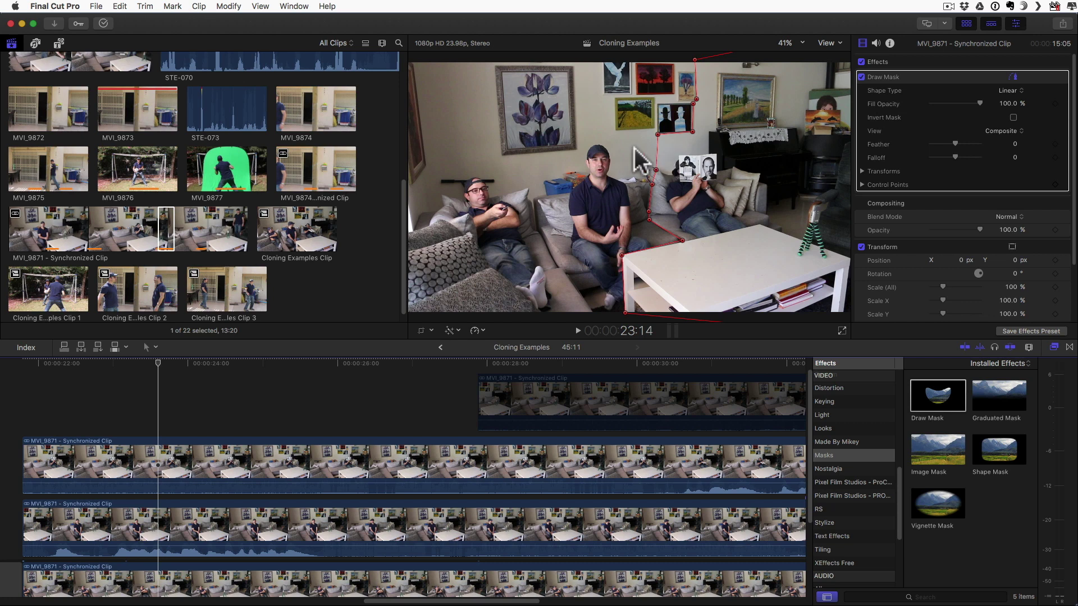
{"action": "key", "text": "space"}
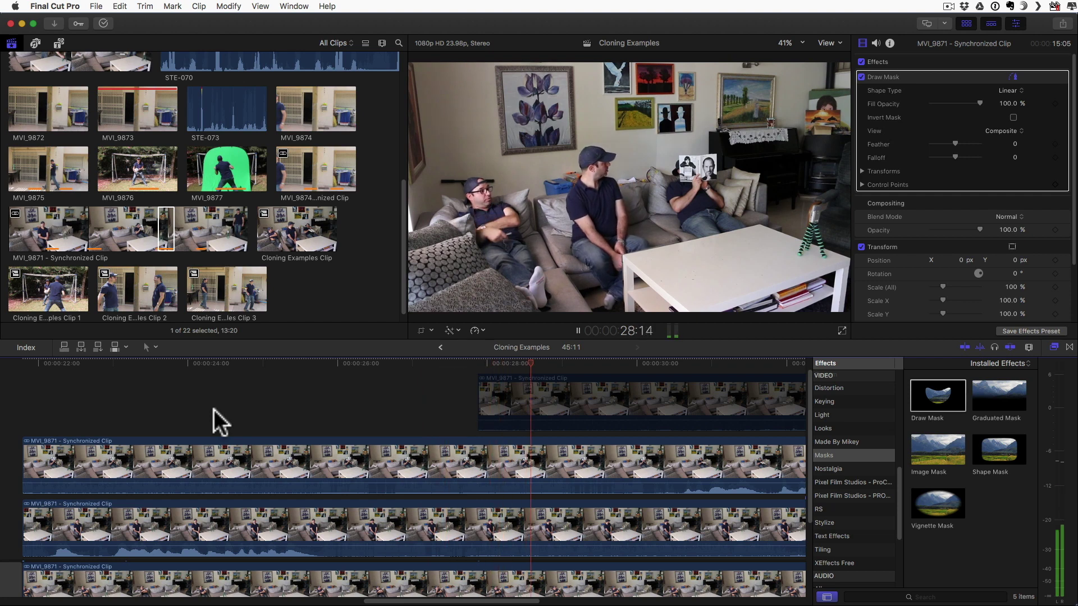
{"action": "key", "text": "space"}
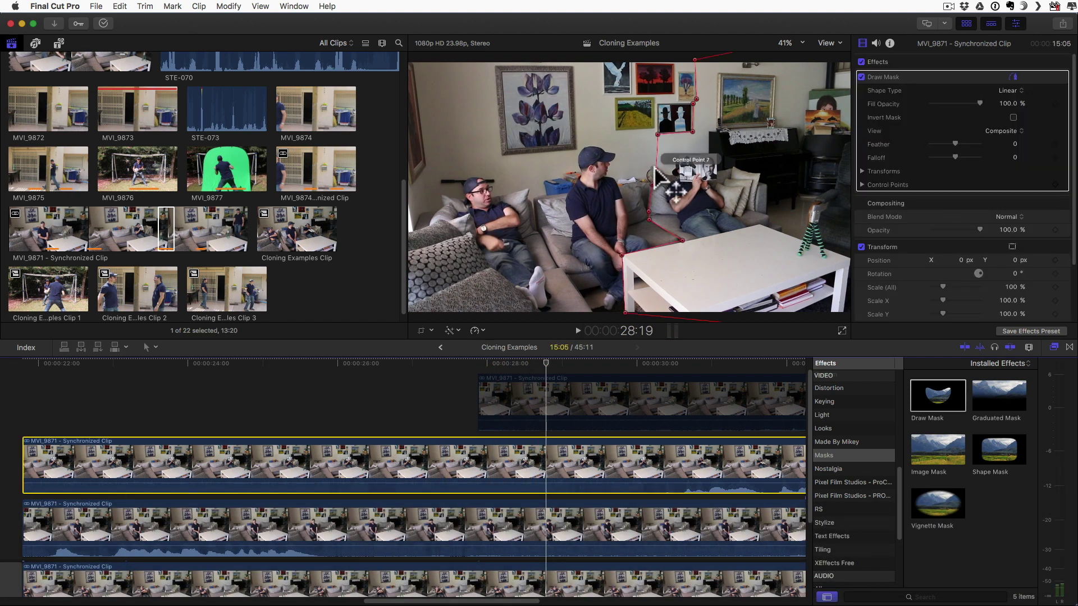
{"action": "left_click_drag", "start_coordinate": [654, 165], "coordinate": [647, 171]}
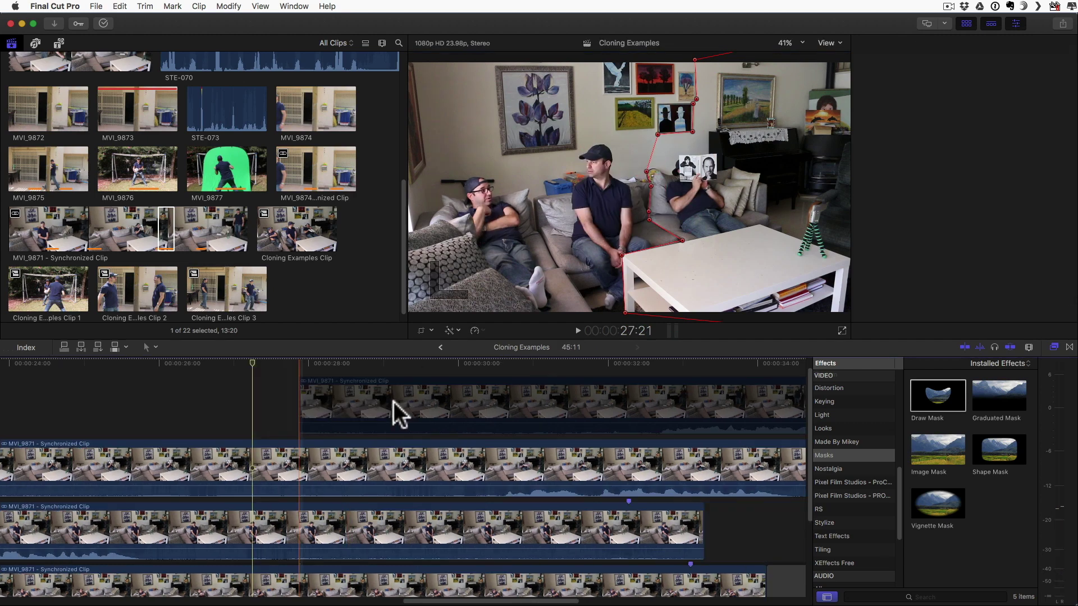
Enable the top MVI_9871 - Synchronized Clip layer and apply Draw Mask to it.
{"action": "left_click", "coordinate": [507, 390]}
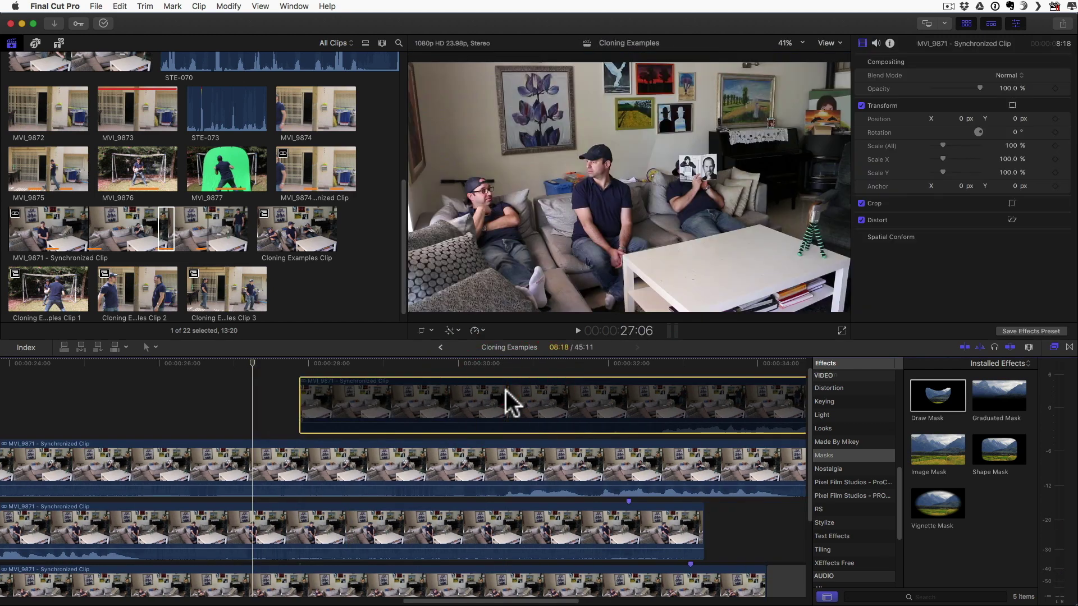
{"action": "key", "text": "v"}
{"action": "scroll", "coordinate": [507, 389], "scroll_direction": "right", "scroll_amount": 2}
{"action": "scroll", "coordinate": [506, 390], "scroll_direction": "up", "scroll_amount": 1}
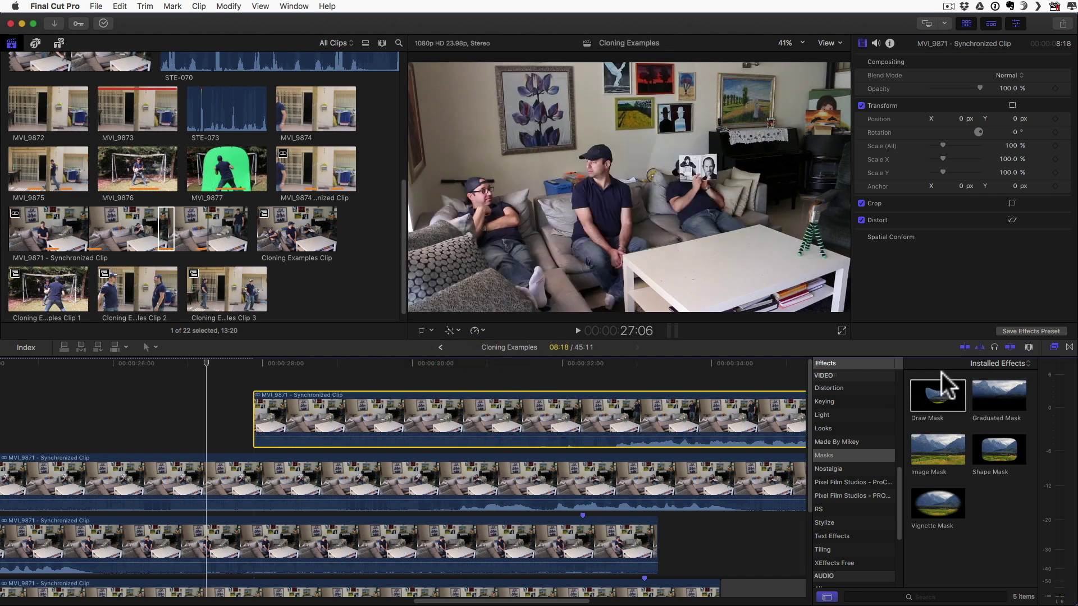
{"action": "mouse_move", "coordinate": [910, 382]}
{"action": "left_mouse_down"}
{"action": "mouse_move", "coordinate": [542, 433]}
{"action": "mouse_move", "coordinate": [515, 418]}
{"action": "left_mouse_up"}
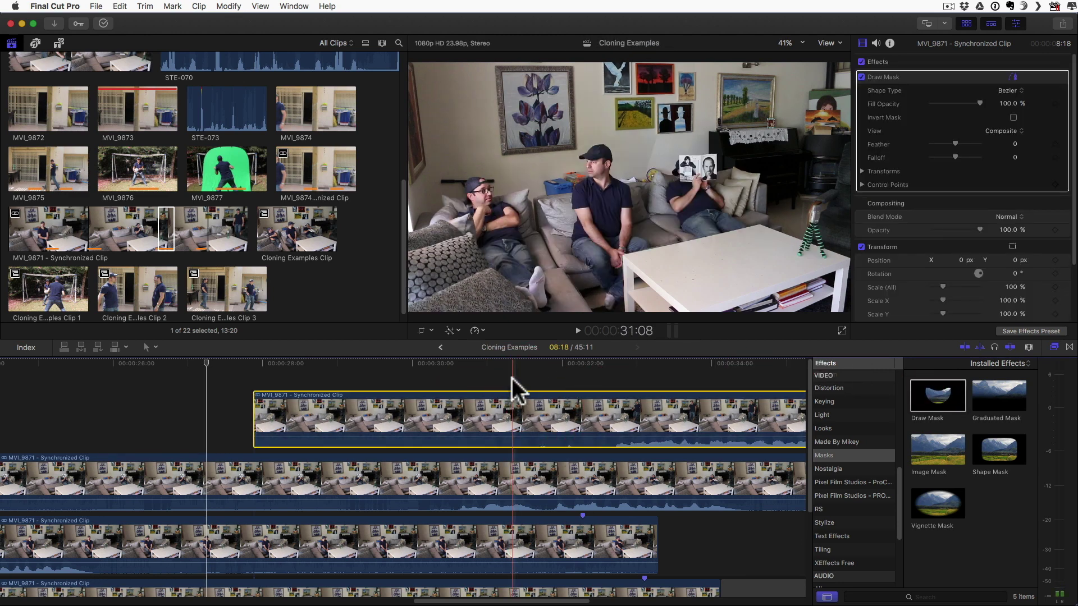
At 31:08, outline the top layer's mask from below the frame up across the table, along the couch pillows and piano, to above the painting.
{"action": "left_click", "coordinate": [513, 370]}
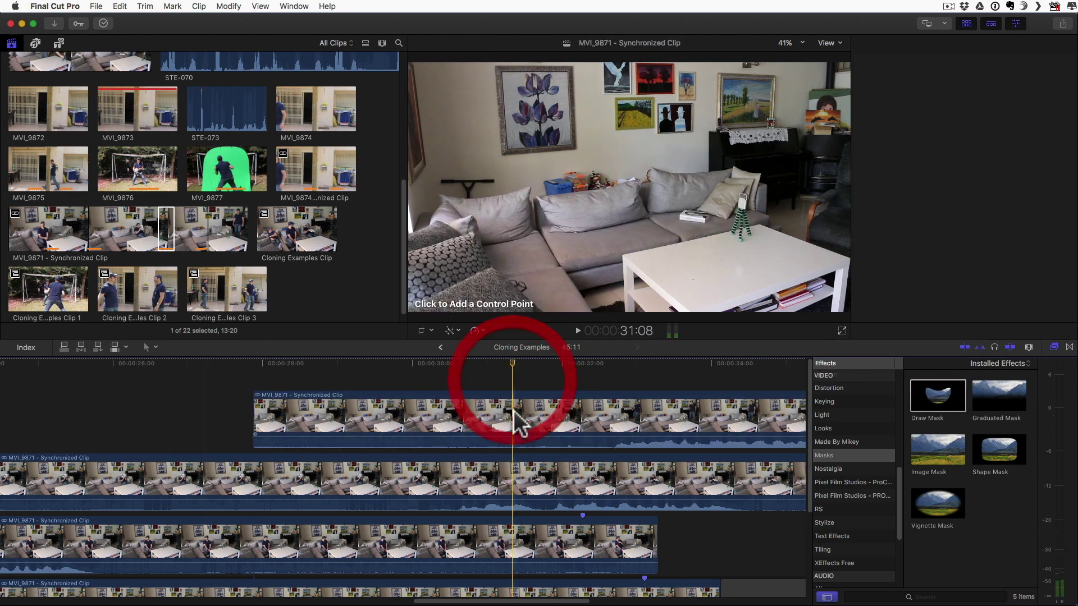
{"action": "left_click", "coordinate": [782, 312]}
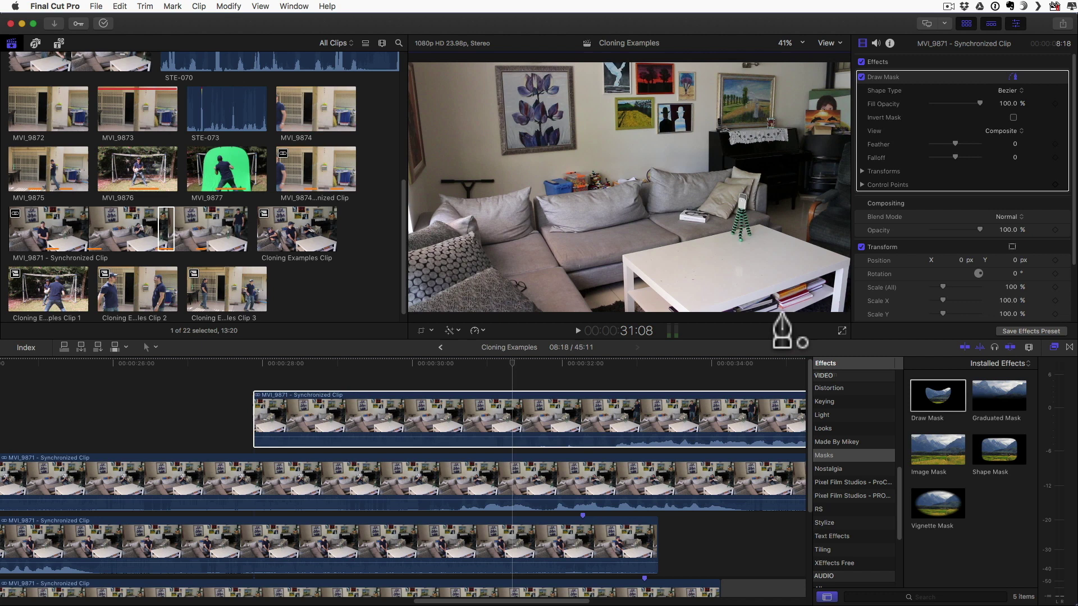
{"action": "left_click", "coordinate": [774, 287]}
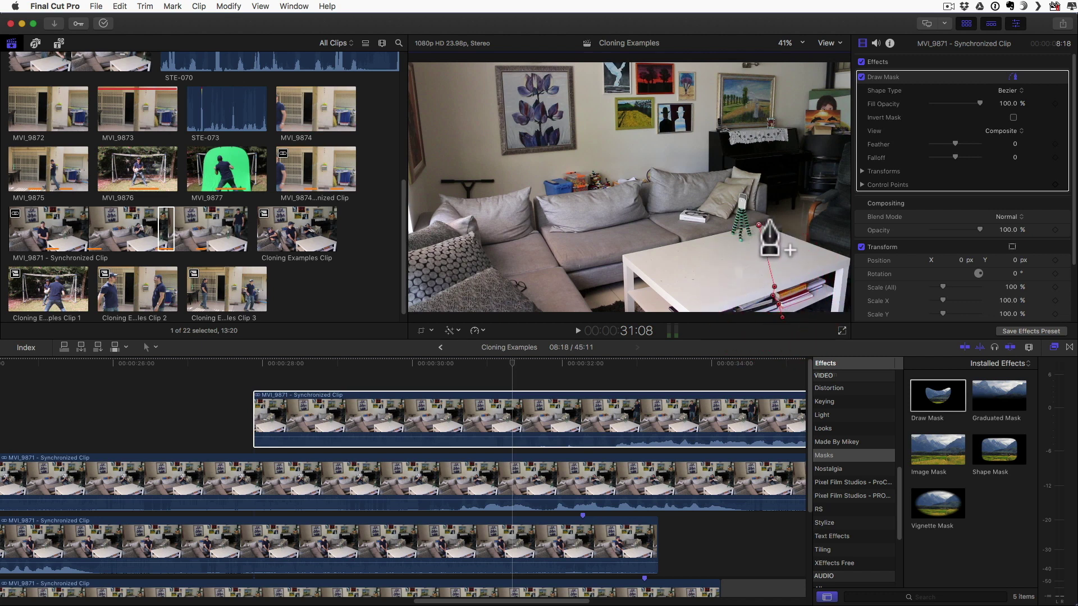
{"action": "left_click", "coordinate": [758, 224]}
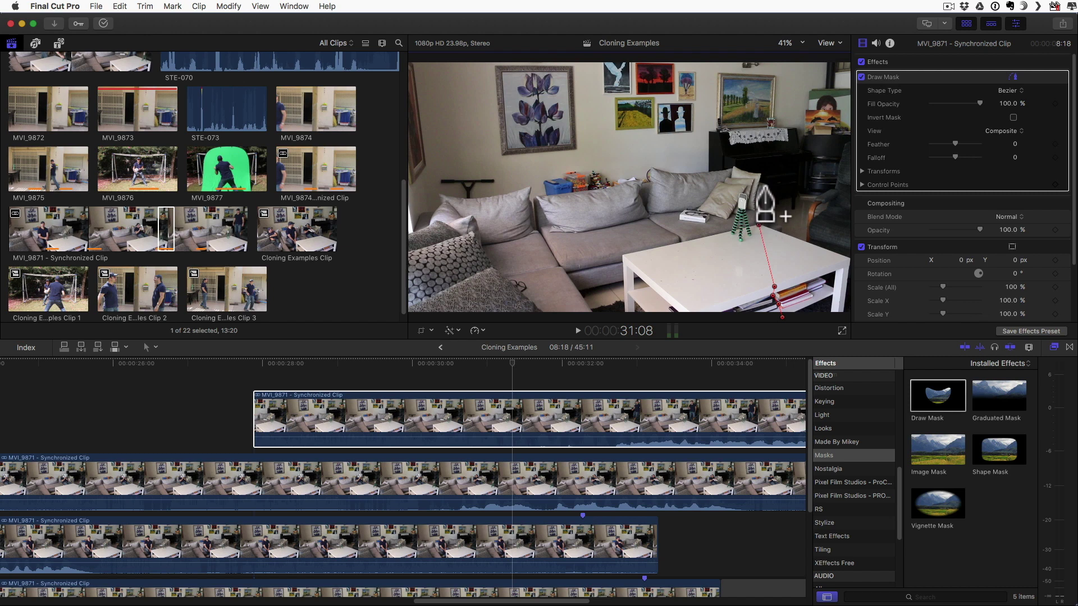
{"action": "left_click", "coordinate": [767, 219]}
{"action": "left_click", "coordinate": [766, 210]}
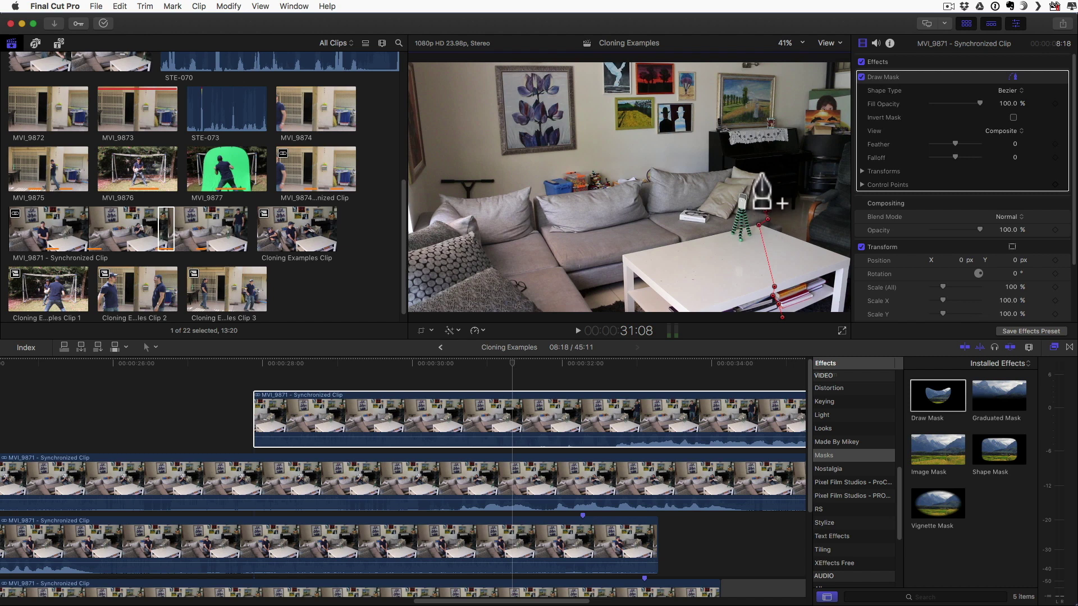
{"action": "left_click", "coordinate": [761, 173]}
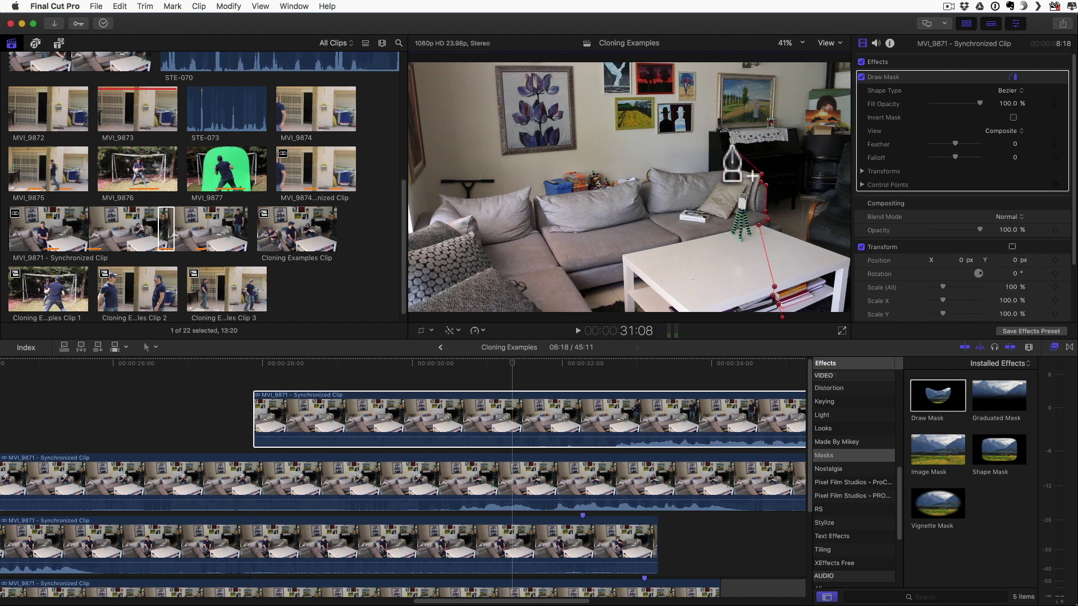
{"action": "left_click", "coordinate": [717, 130]}
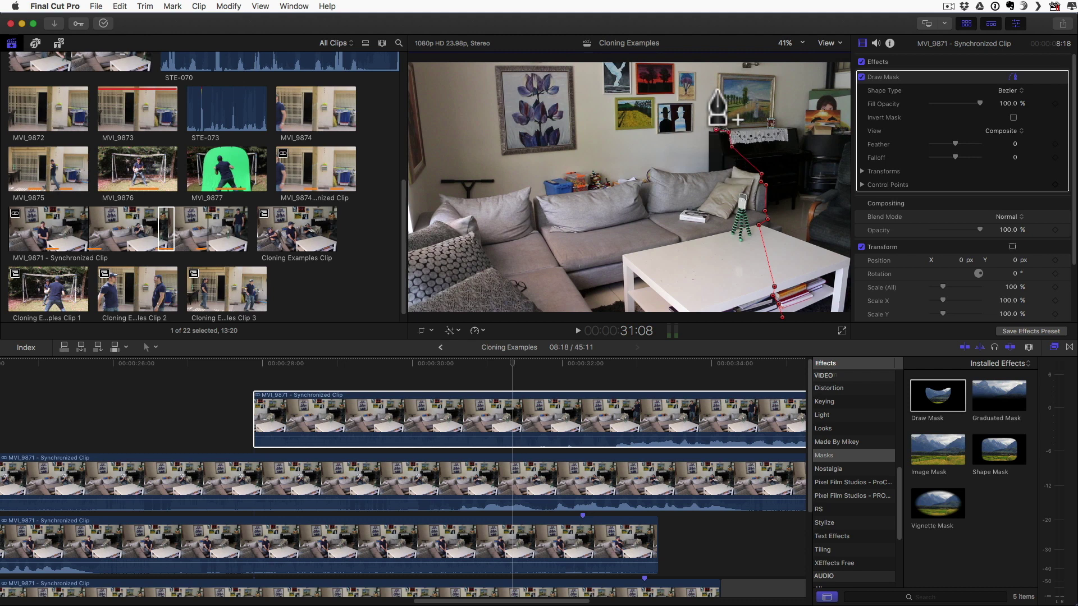
Extend the top layer's mask outside the right side of the frame, close its outline and fit the image back in view.
{"action": "key", "text": "super+minus"}
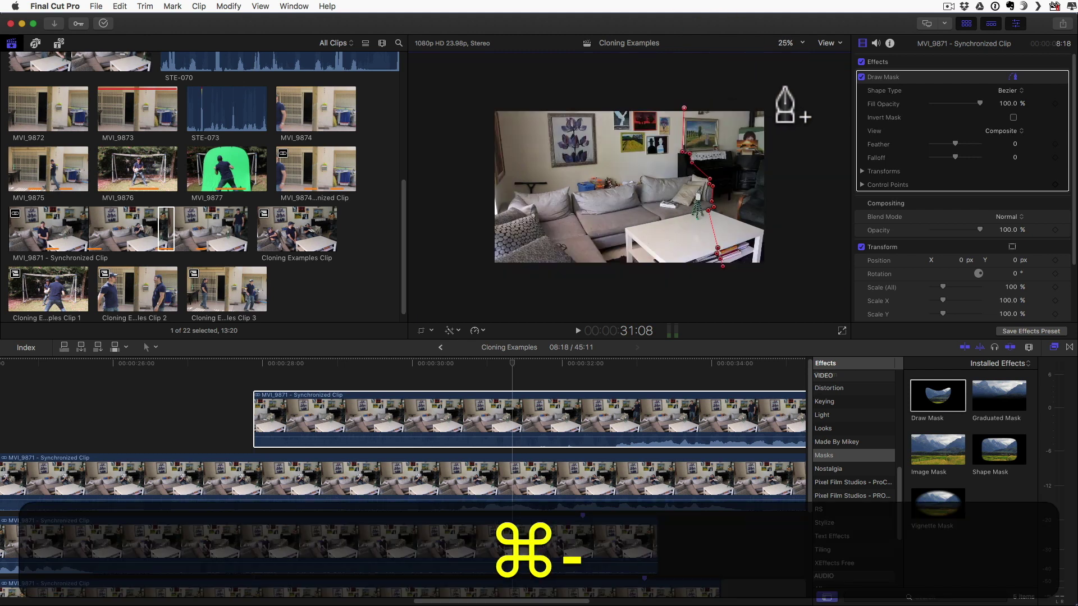
{"action": "left_click", "coordinate": [795, 92]}
{"action": "left_click", "coordinate": [788, 281]}
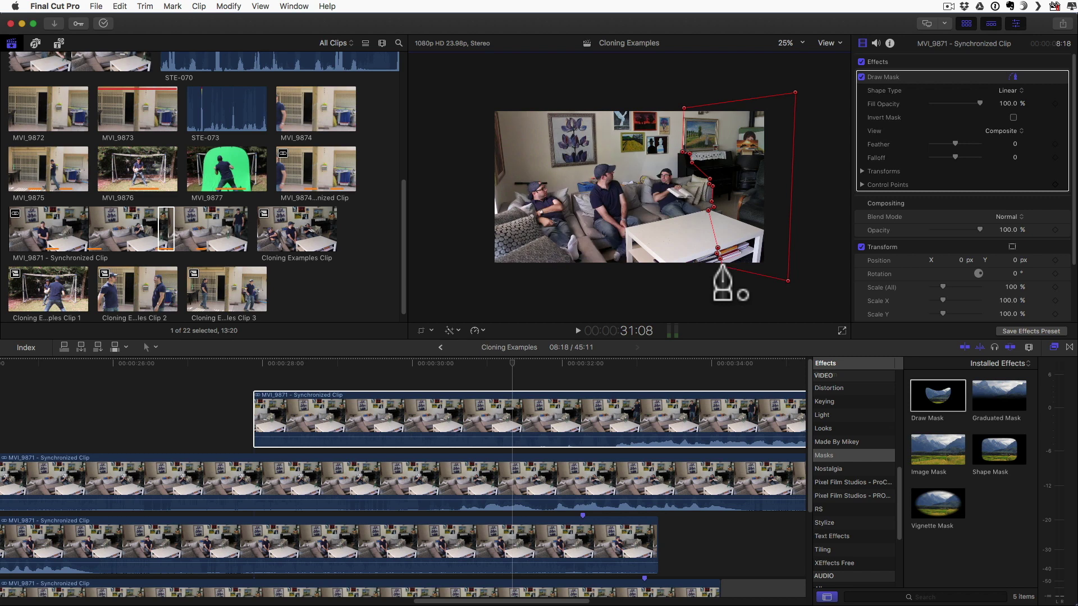
{"action": "key", "text": "shift+z"}
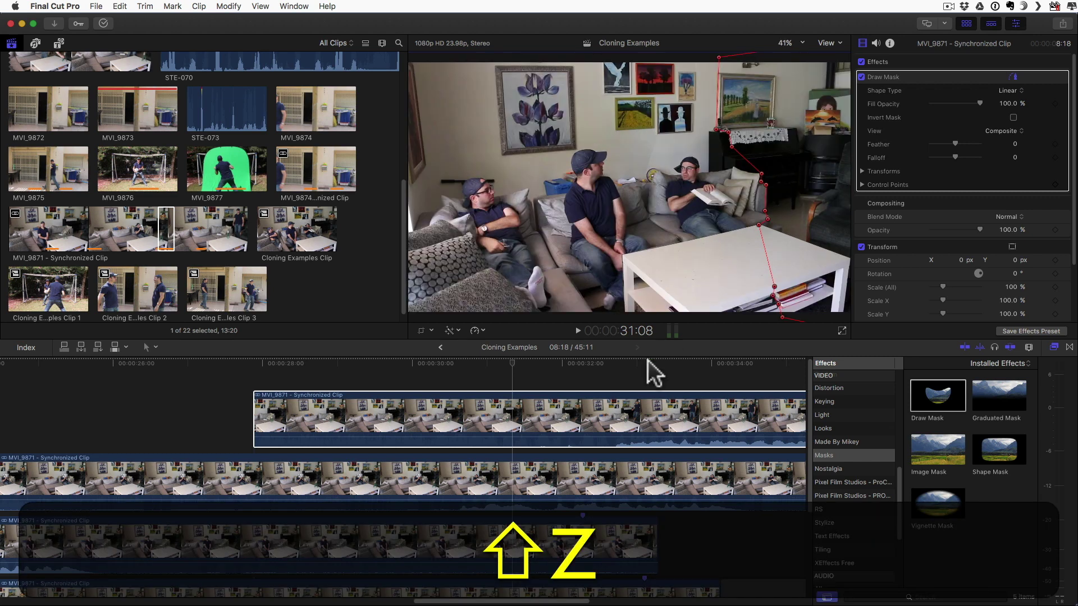
Lower the third layer's midtones exposure to -17% in the Color Board.
{"action": "left_click", "coordinate": [253, 373]}
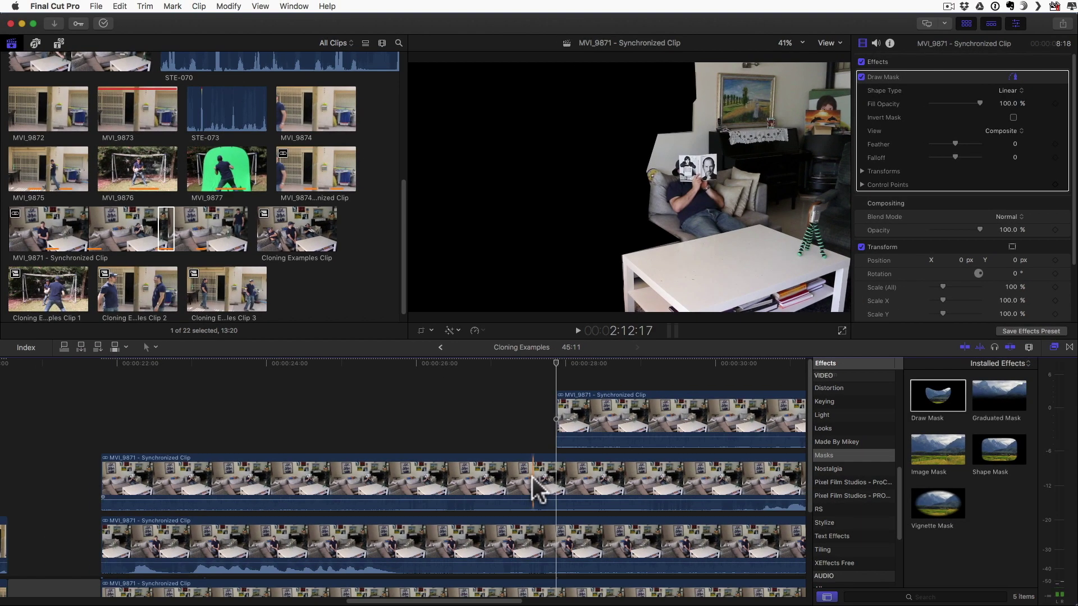
{"action": "left_click", "coordinate": [531, 528]}
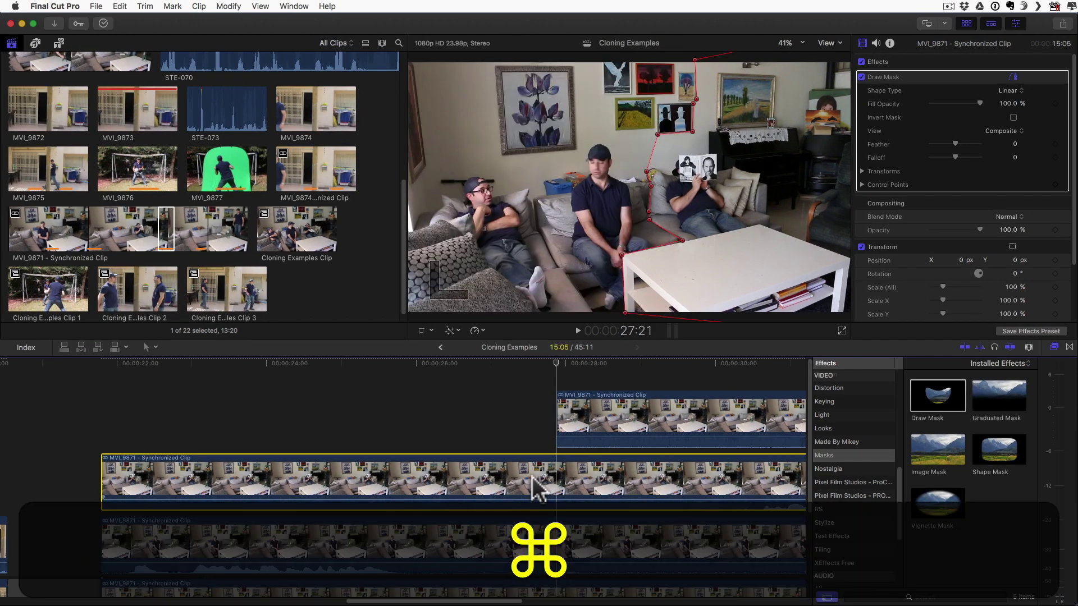
{"action": "key", "text": "super+6"}
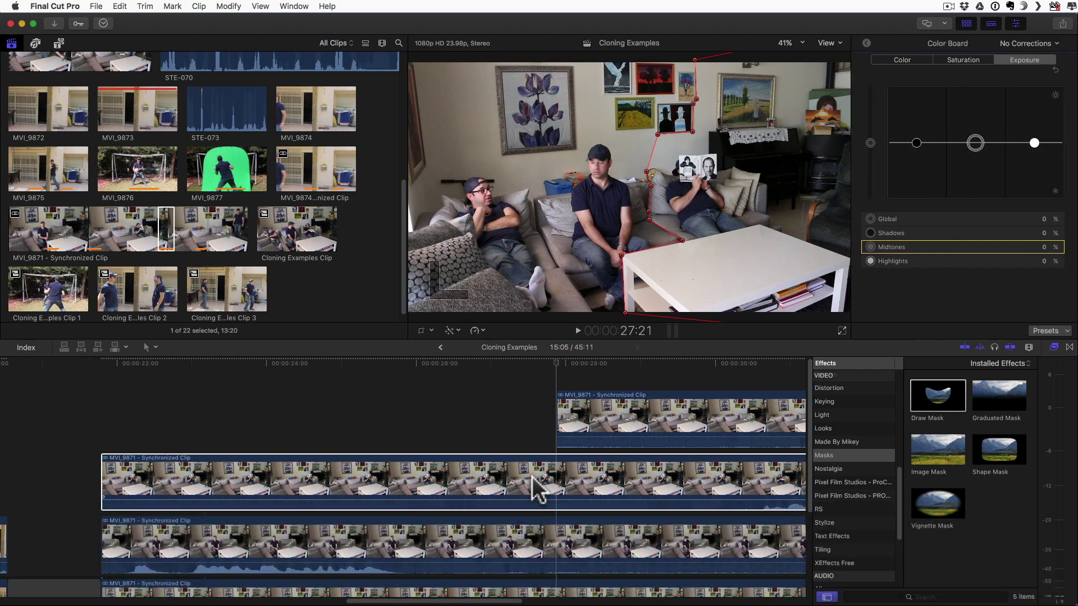
{"action": "left_click", "coordinate": [532, 477]}
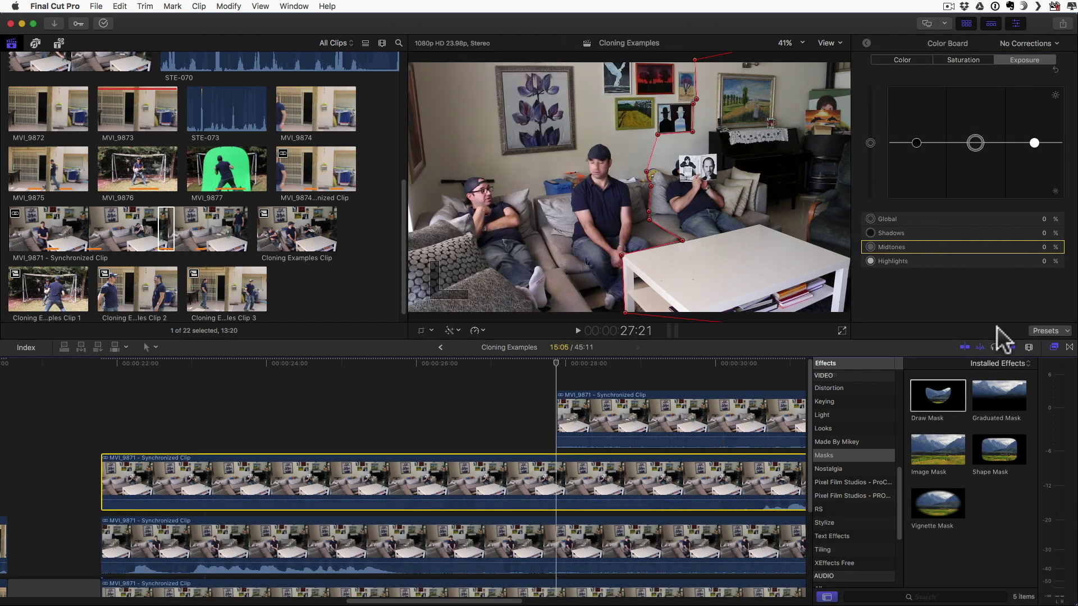
{"action": "left_click", "coordinate": [975, 142]}
{"action": "left_click_drag", "start_coordinate": [975, 144], "coordinate": [976, 151]}
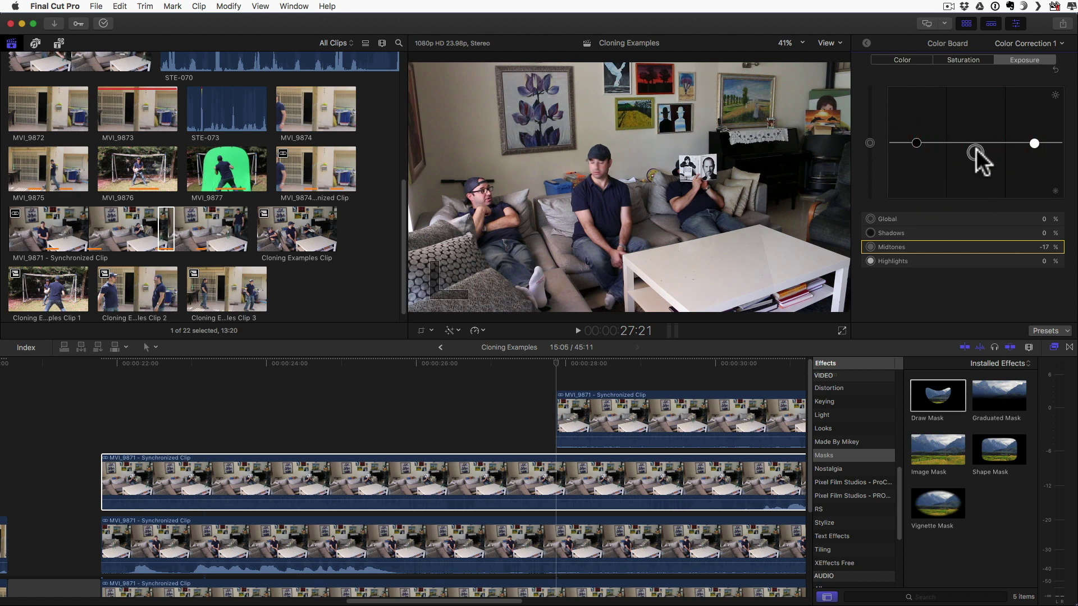
Play the couch composite from about 23:04 to examine how the layers' exposure matches.
{"action": "left_click", "coordinate": [206, 399]}
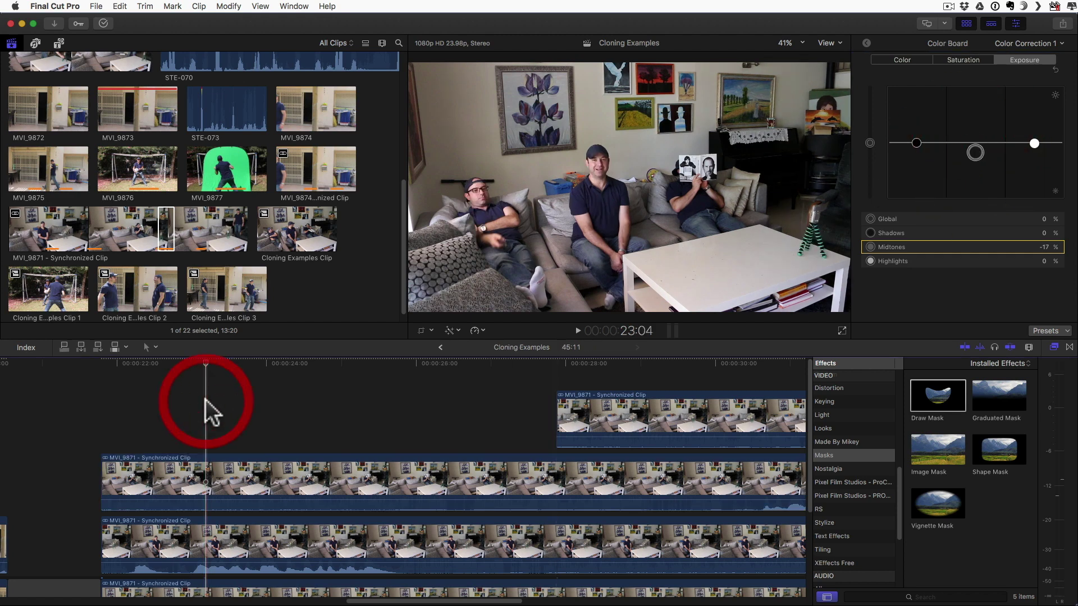
{"action": "key", "text": "space"}
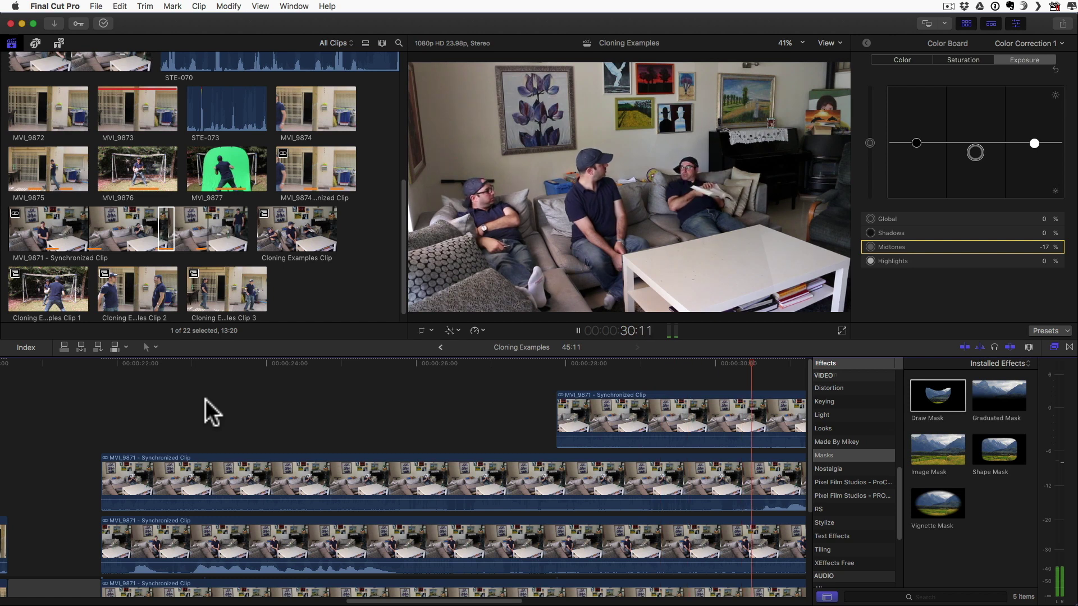
{"action": "left_click", "coordinate": [206, 399]}
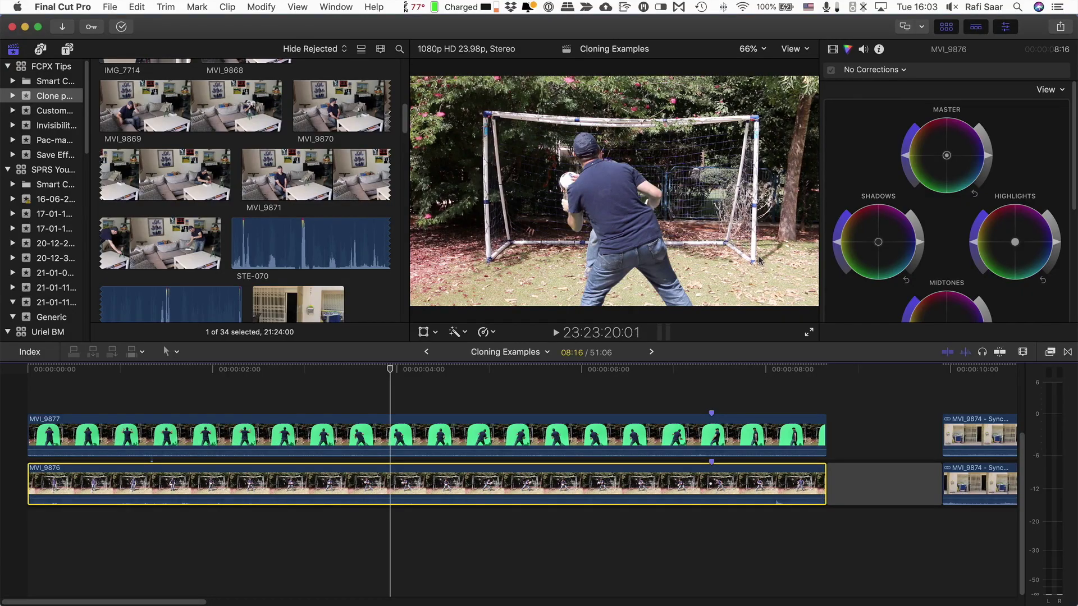
Apply Color Wheels to MVI_9876 with a keyframe at 3:22, then keyframe a darker, orange-tinted look at 5:07.
{"action": "left_click_drag", "start_coordinate": [1056, 246], "coordinate": [1057, 250]}
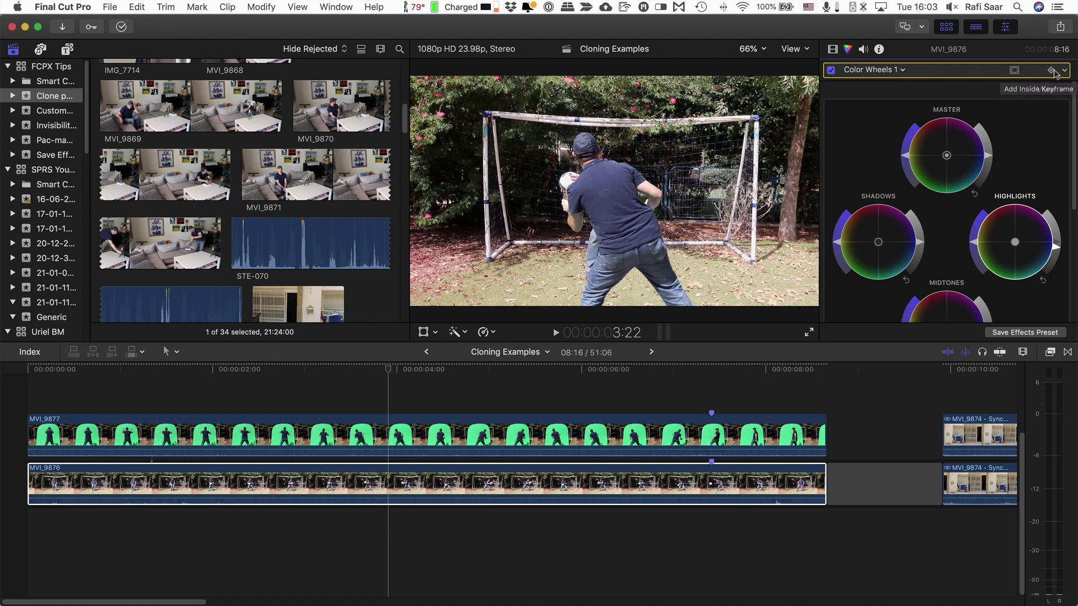
{"action": "left_click", "coordinate": [518, 391]}
{"action": "left_click", "coordinate": [514, 483]}
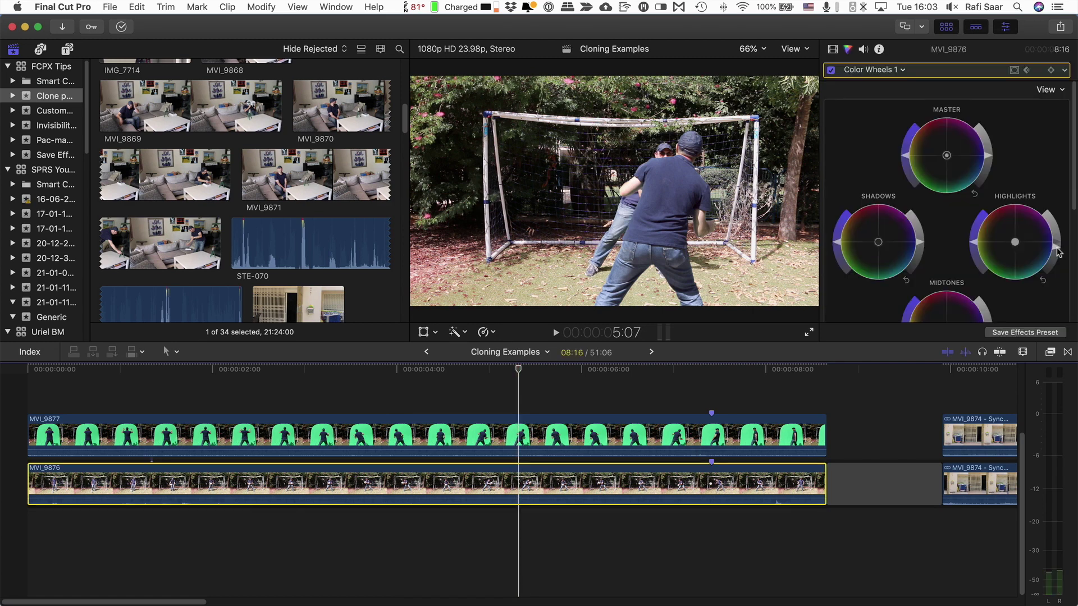
{"action": "left_click_drag", "start_coordinate": [1056, 242], "coordinate": [1048, 282]}
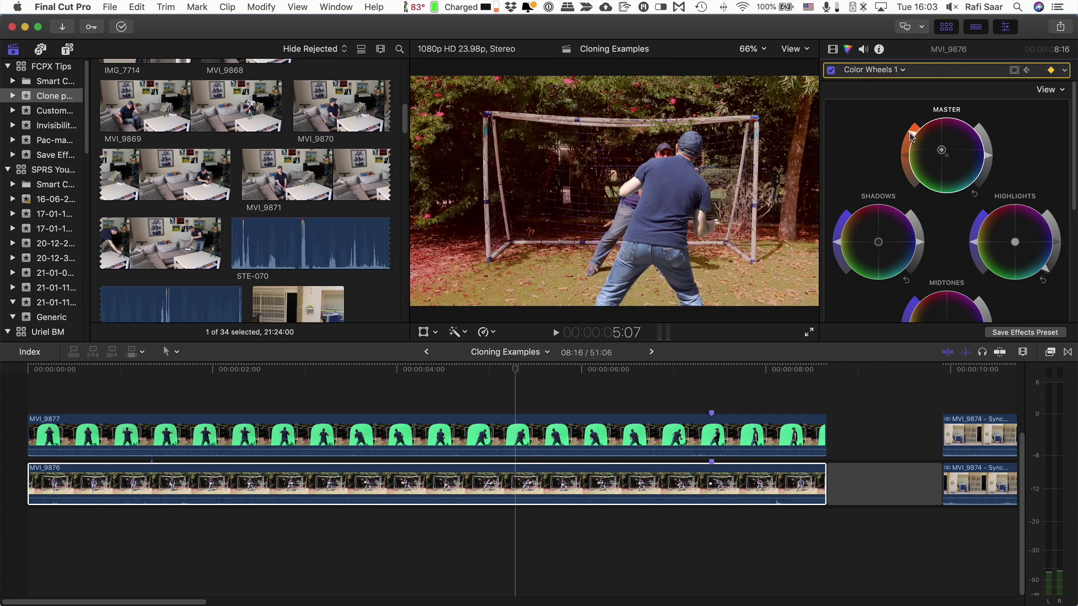
Play the goal shot from 4:10 to examine the keyframed color change.
{"action": "left_click", "coordinate": [436, 385]}
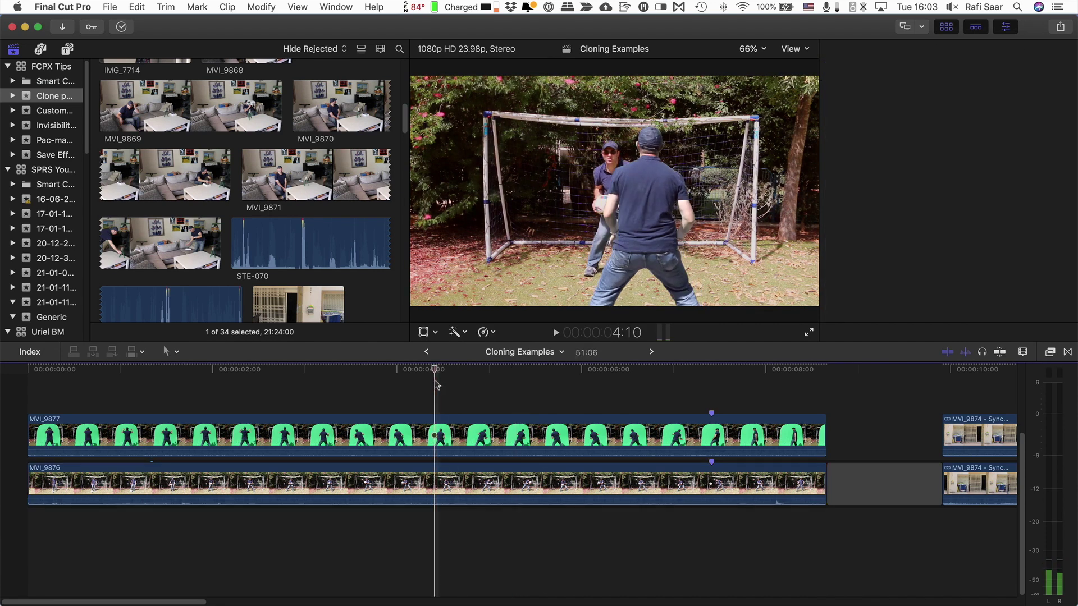
{"action": "key", "text": "space"}
{"action": "key", "text": "super+6"}
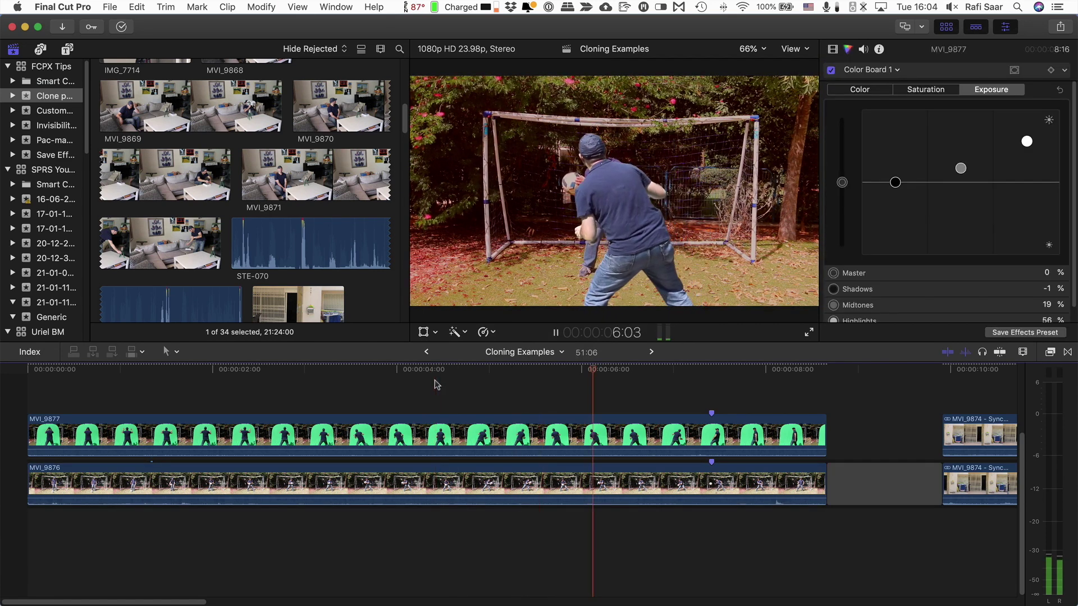
{"action": "key", "text": "space"}
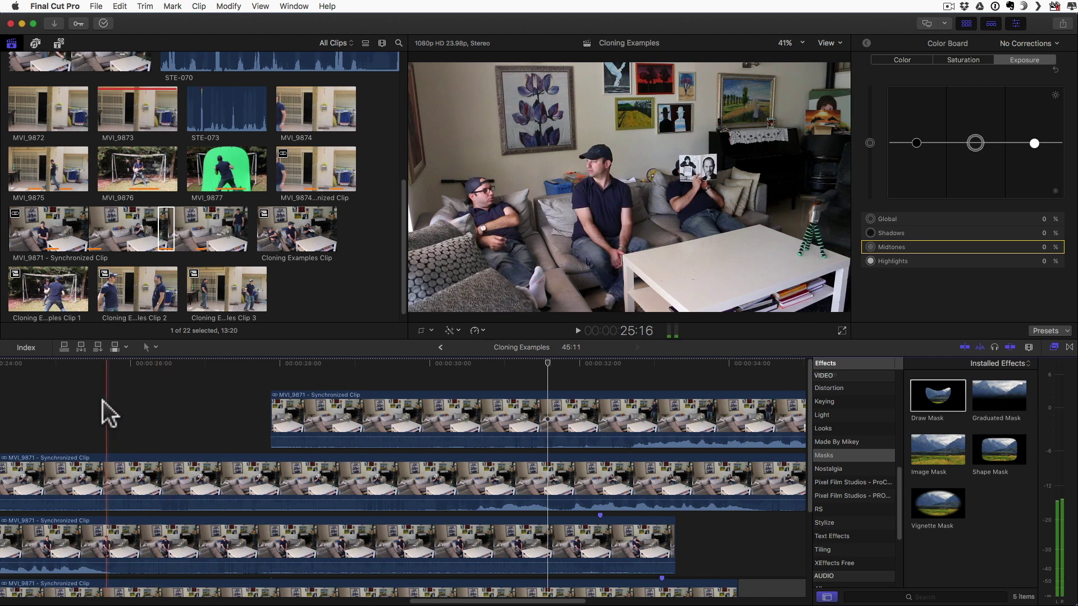
Play the couch composite up to the exposure change and split the third layer at 28:17.
{"action": "key", "text": "space"}
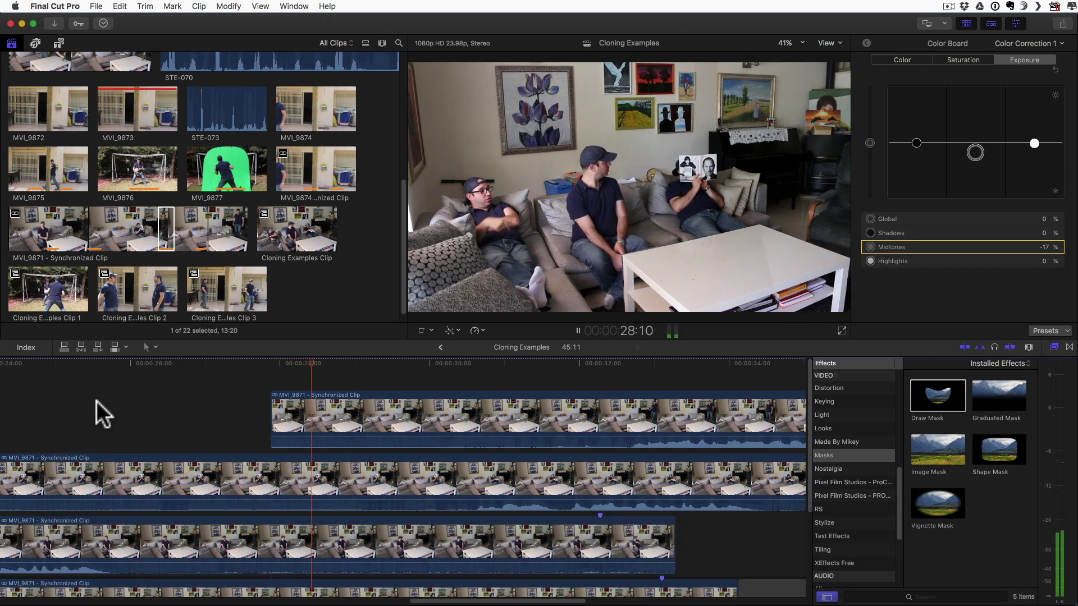
{"action": "key", "text": "space"}
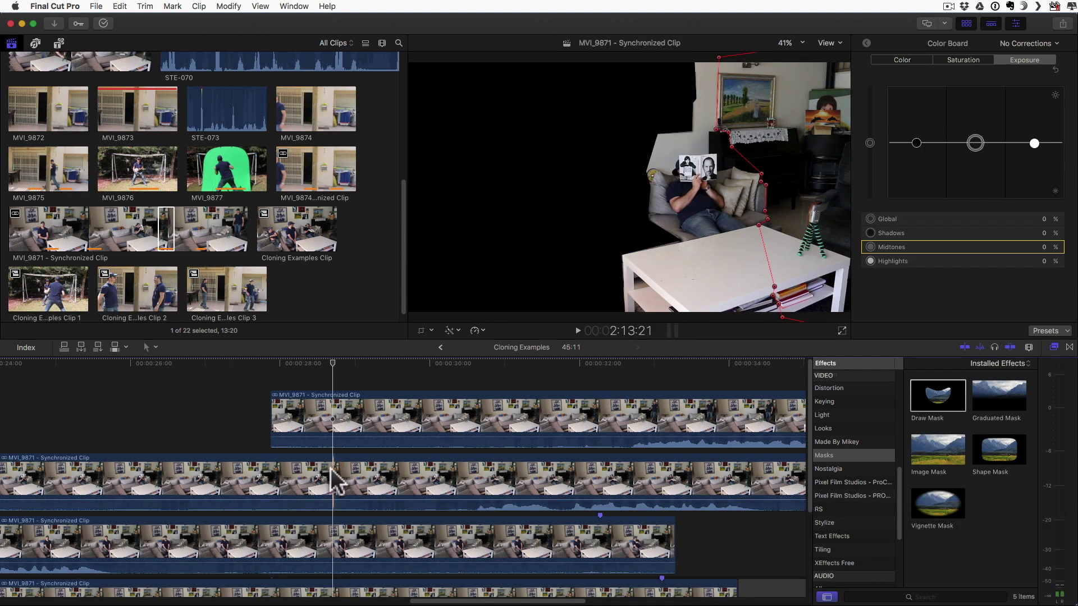
{"action": "key", "text": "b"}
{"action": "left_click", "coordinate": [332, 472]}
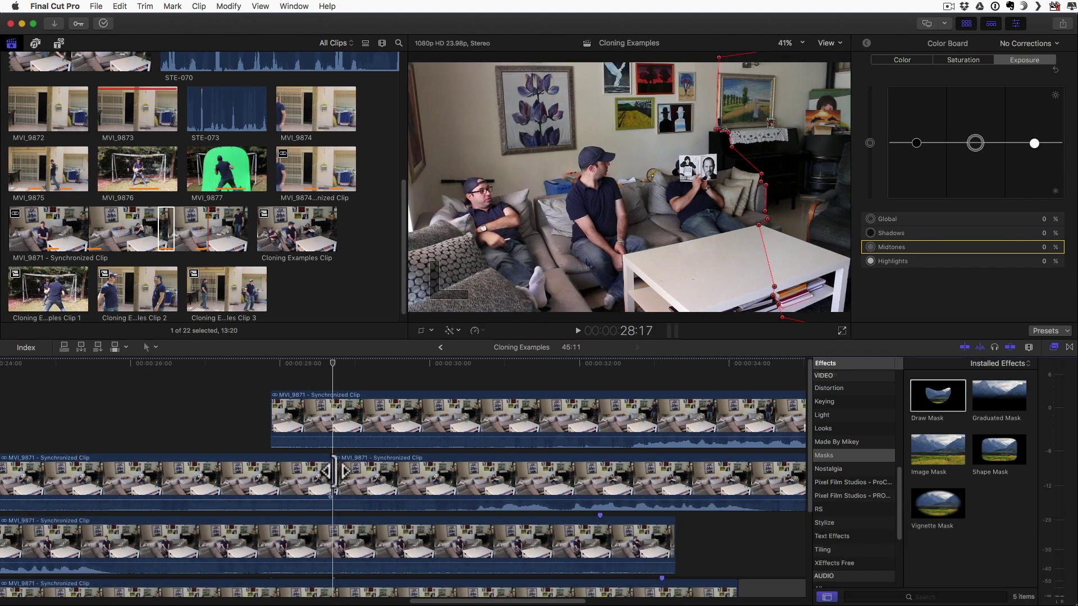
Select the third layer's segment after the cut and set its midtones exposure to -7% at 32:18.
{"action": "left_click", "coordinate": [393, 483]}
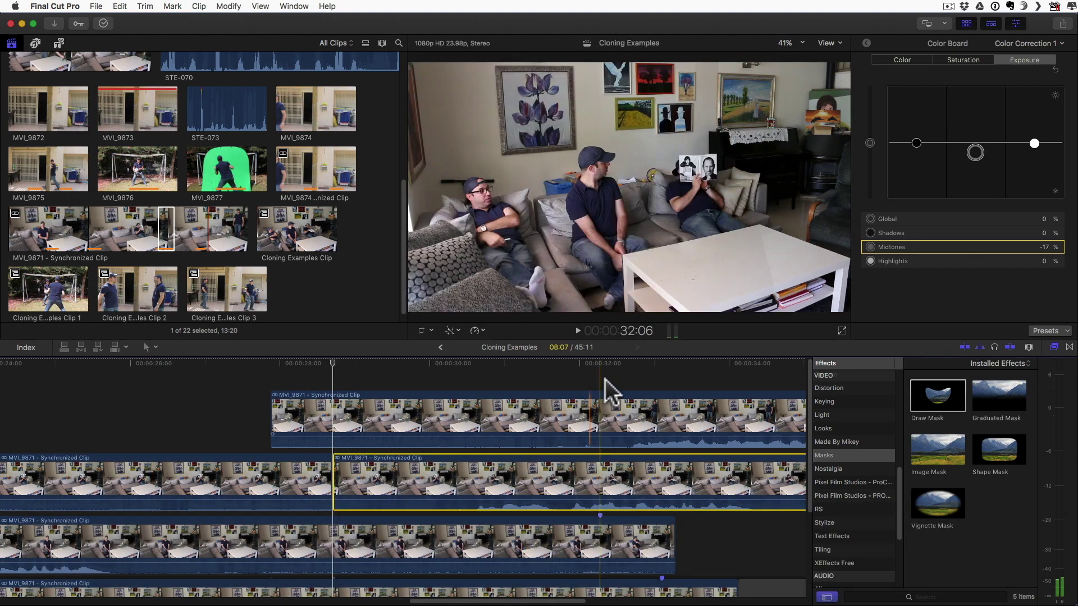
{"action": "left_click", "coordinate": [636, 375]}
{"action": "left_click", "coordinate": [637, 483]}
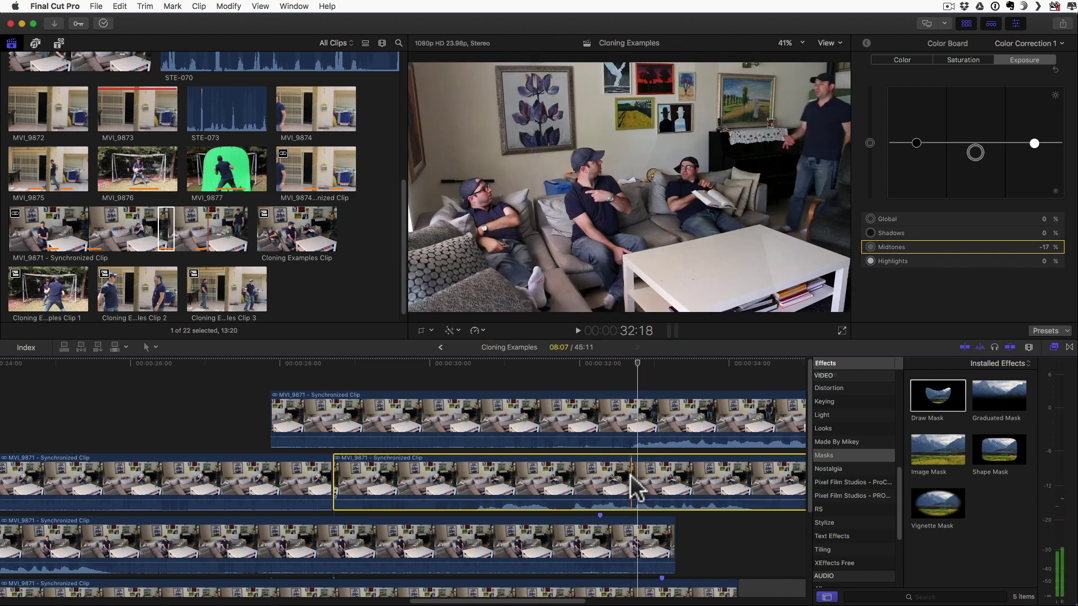
{"action": "left_click_drag", "start_coordinate": [976, 152], "coordinate": [977, 149]}
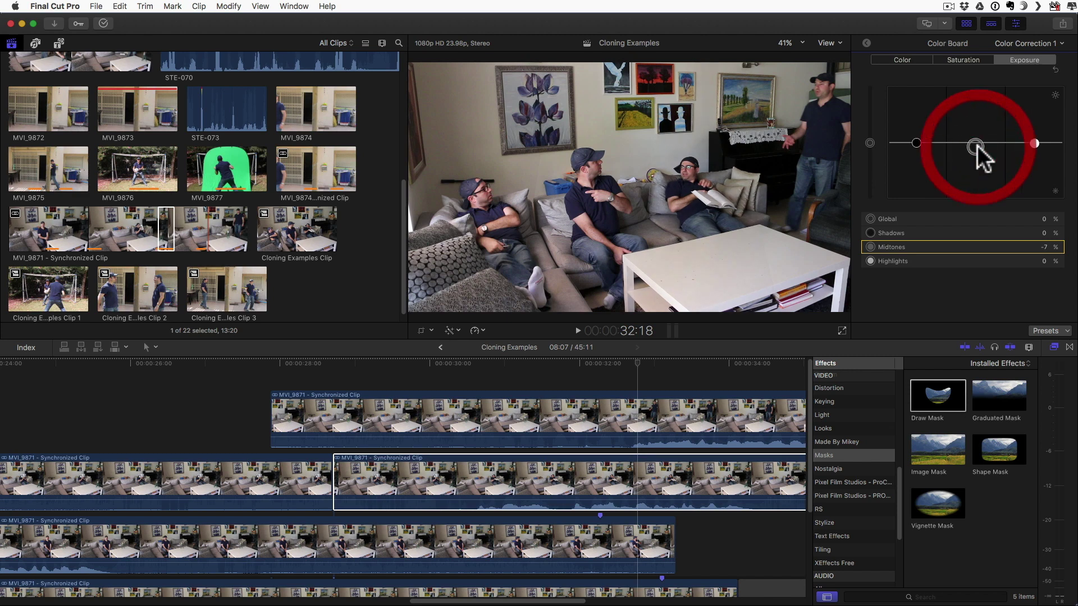
Add a Cross Dissolve at the third layer's cut, lengthened around it, and delete the extra transition at the start of the first segment.
{"action": "left_click", "coordinate": [1069, 347]}
{"action": "left_click_drag", "start_coordinate": [935, 413], "coordinate": [245, 474]}
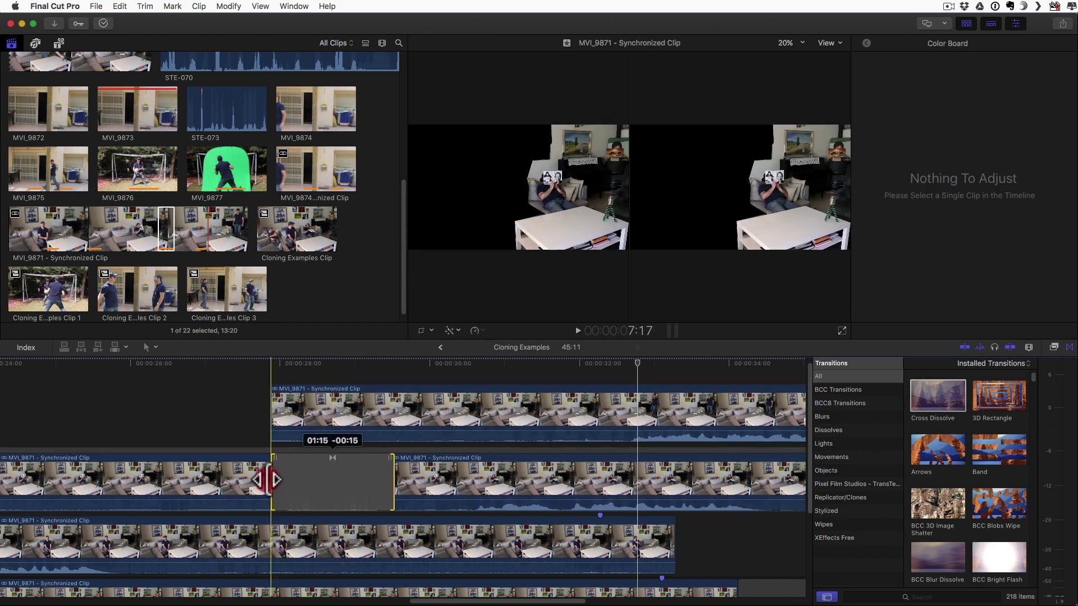
{"action": "scroll", "coordinate": [245, 475], "scroll_direction": "left", "scroll_amount": 5}
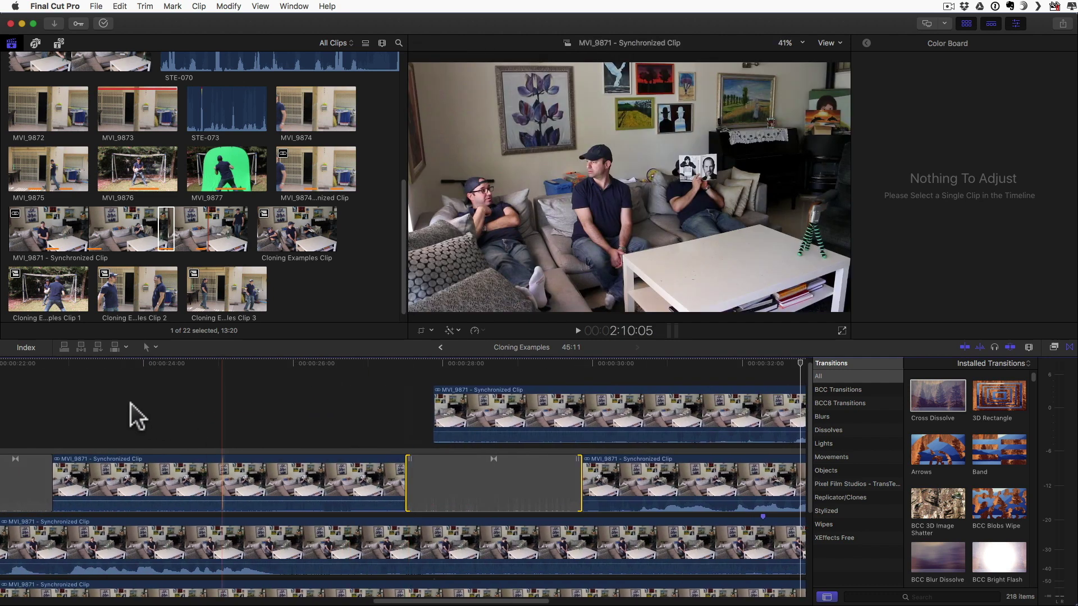
{"action": "left_click", "coordinate": [87, 401]}
{"action": "scroll", "coordinate": [86, 400], "scroll_direction": "left", "scroll_amount": 3}
{"action": "scroll", "coordinate": [87, 400], "scroll_direction": "left", "scroll_amount": 3}
{"action": "left_click", "coordinate": [159, 474]}
{"action": "key", "text": "Delete"}
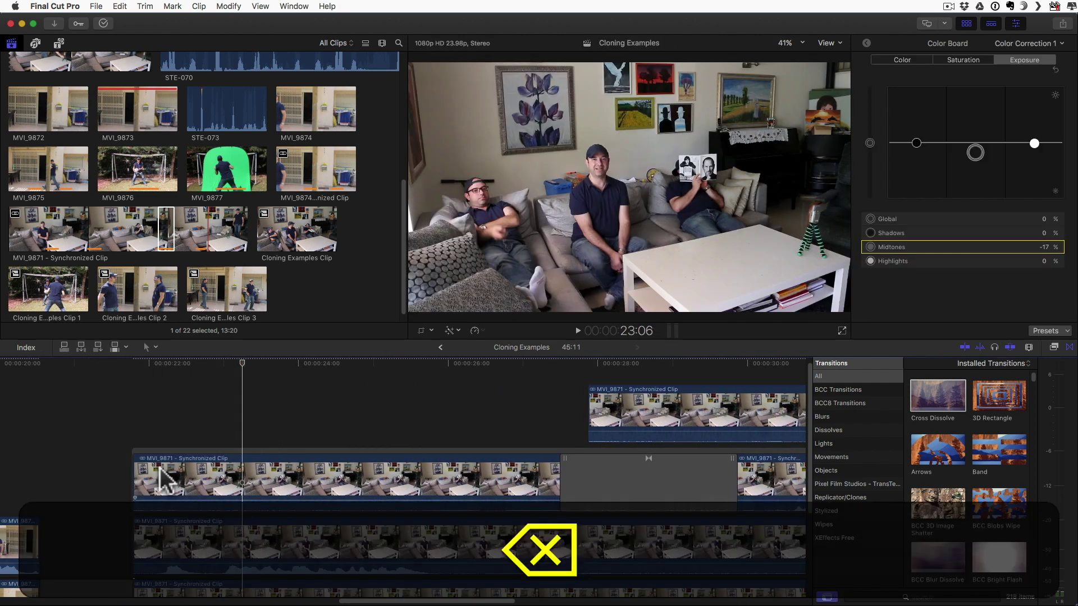
Play through the couch composite to examine the exposure transition, and reposition the playhead near the end of the dissolve.
{"action": "left_click", "coordinate": [129, 402]}
{"action": "key", "text": "space"}
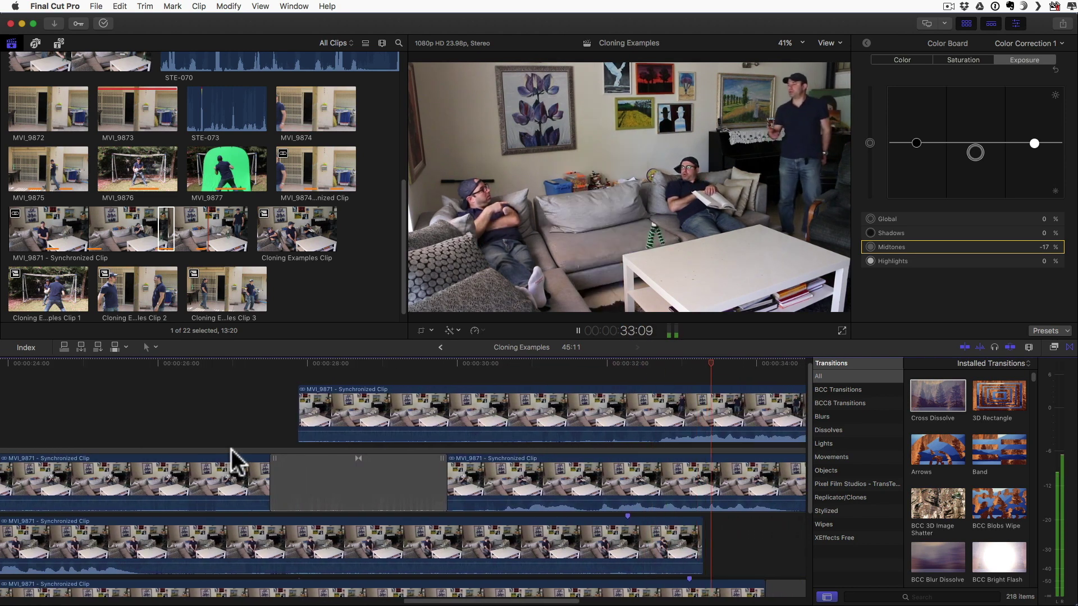
{"action": "key", "text": "space"}
{"action": "left_click", "coordinate": [456, 374]}
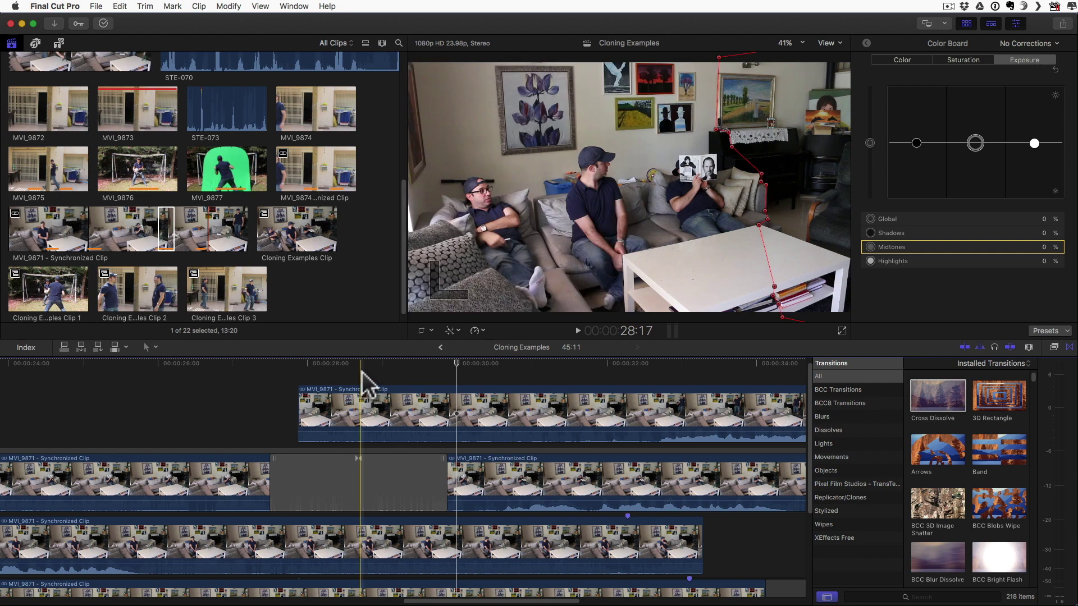
Play the couch composite past the dissolve to examine the layer match, and reposition the playhead at 30:19.
{"action": "key", "text": "l"}
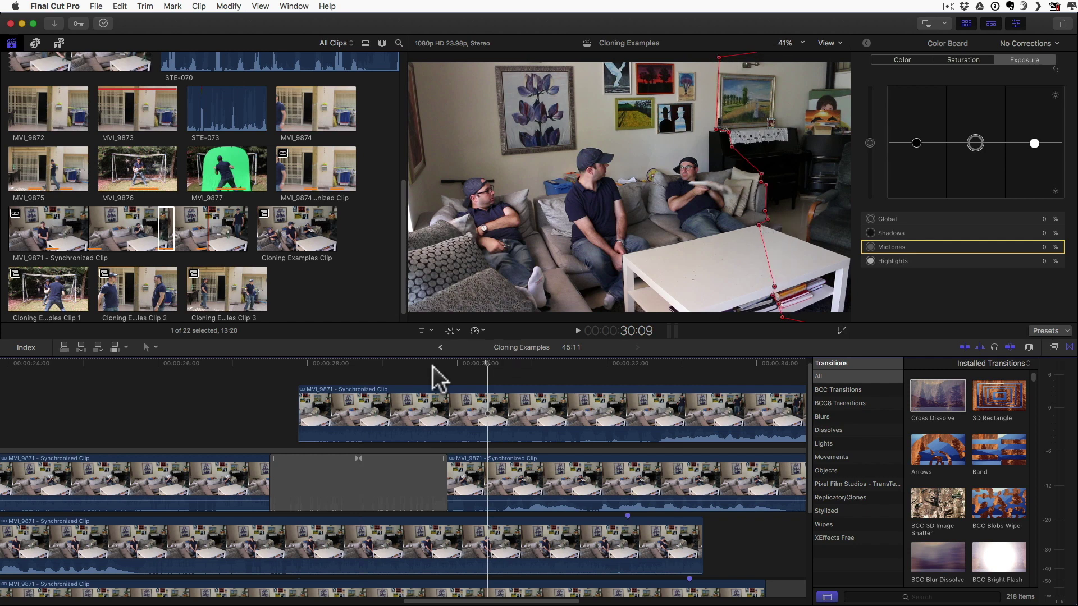
{"action": "key", "text": "space"}
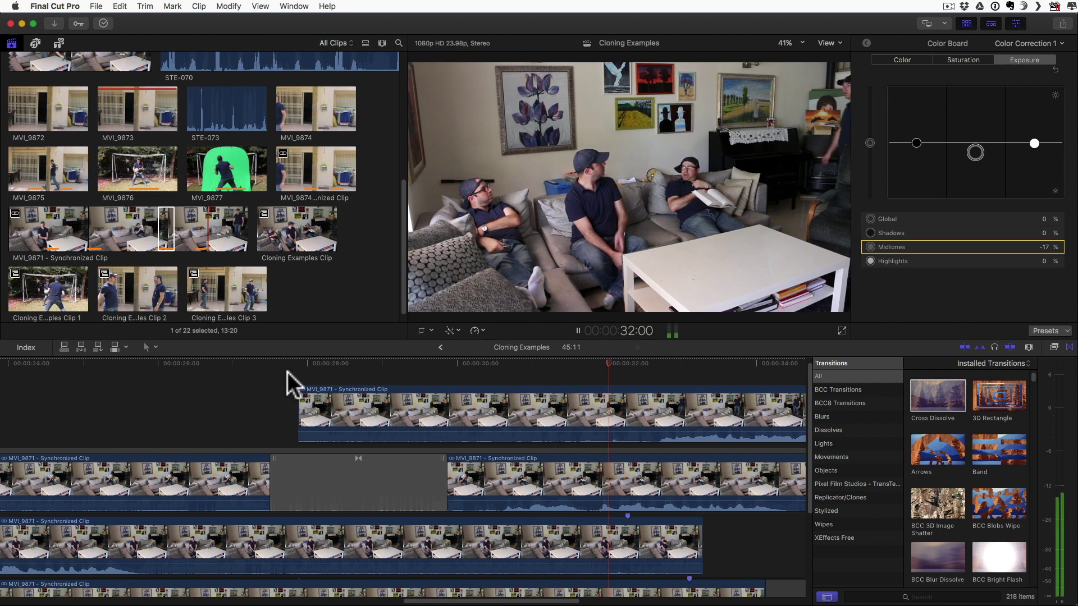
{"action": "key", "text": "space"}
{"action": "left_click", "coordinate": [519, 386]}
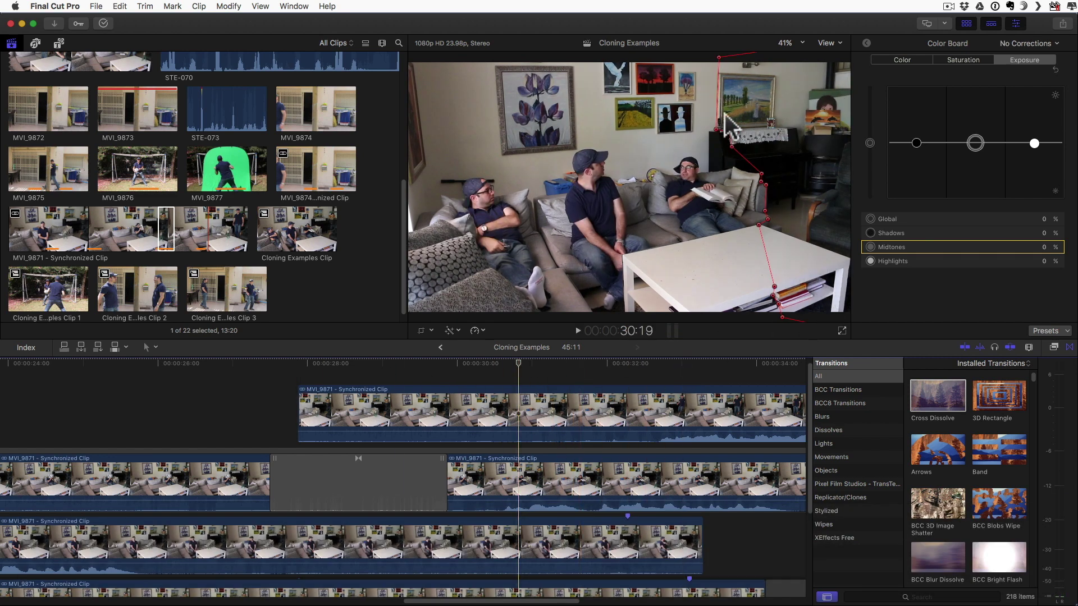
Select the top layer's clip and set its exposure to -2% midtones and -1% highlights.
{"action": "left_click", "coordinate": [522, 410]}
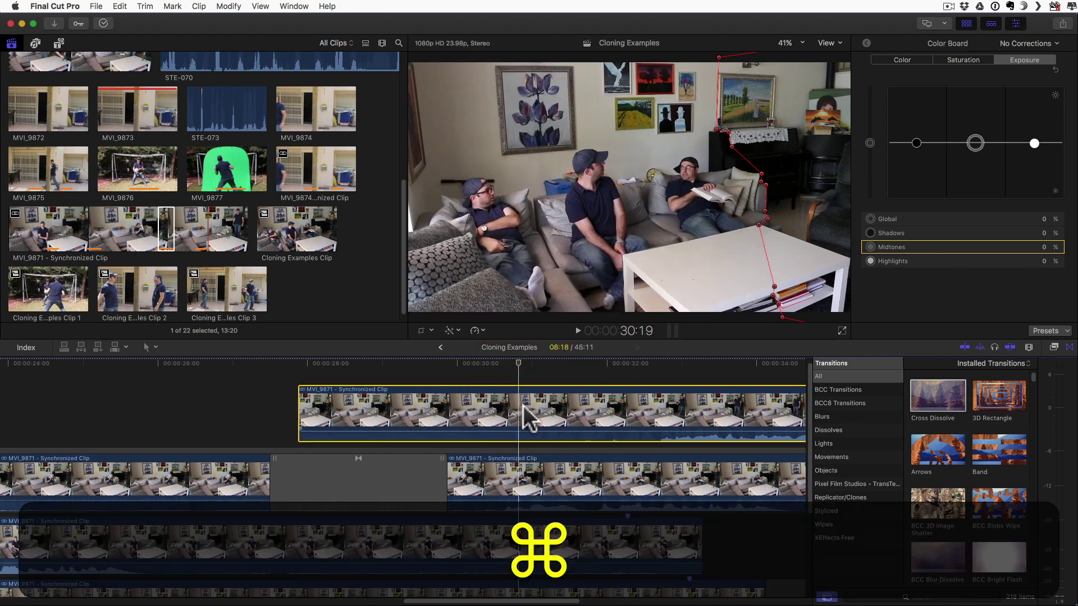
{"action": "key", "text": "super+6"}
{"action": "left_click", "coordinate": [1033, 144]}
{"action": "left_click_drag", "start_coordinate": [1034, 144], "coordinate": [974, 143]}
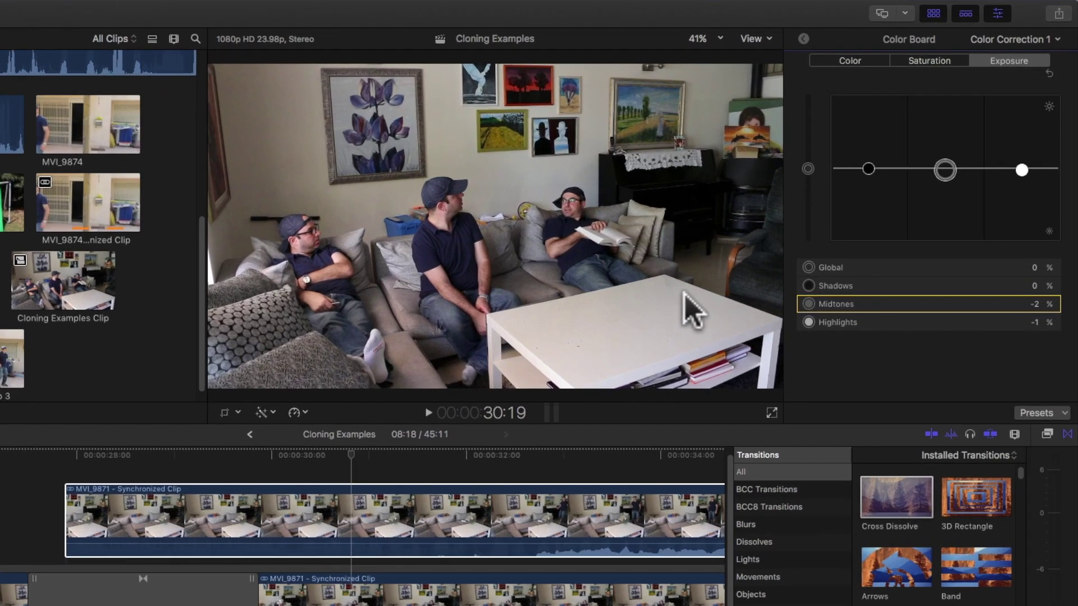
Add a second color correction to the top layer's clip and give it a shape mask.
{"action": "left_click", "coordinate": [1049, 40]}
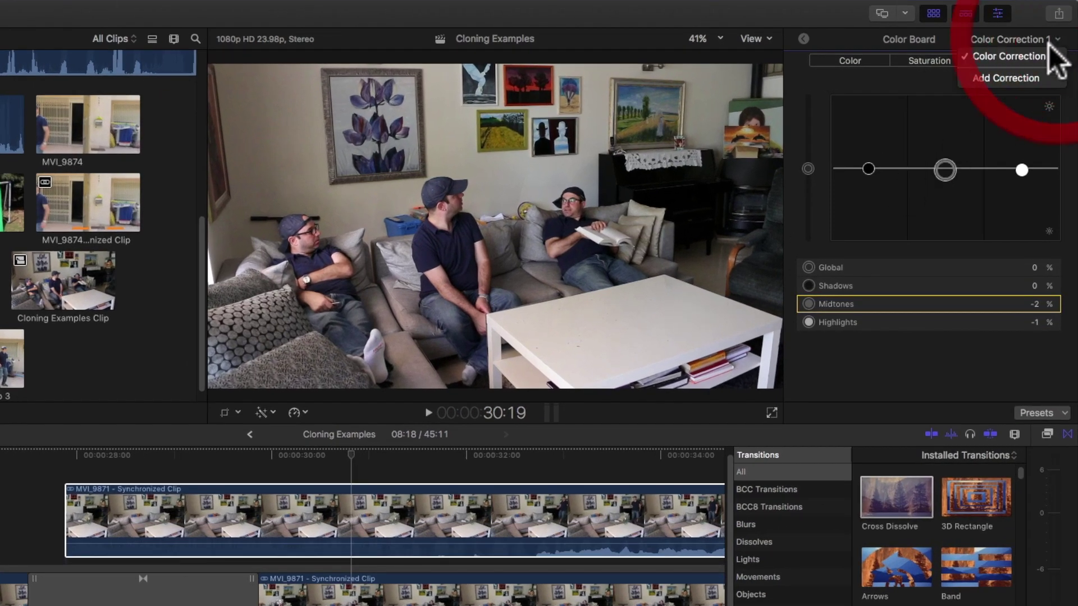
{"action": "left_click", "coordinate": [1034, 78]}
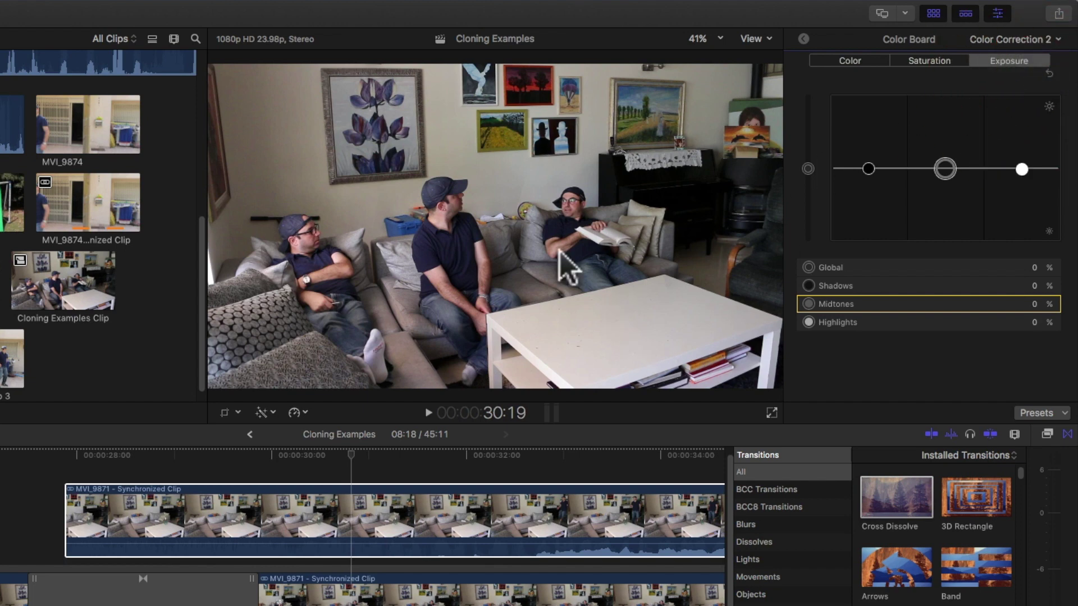
{"action": "left_click", "coordinate": [804, 35]}
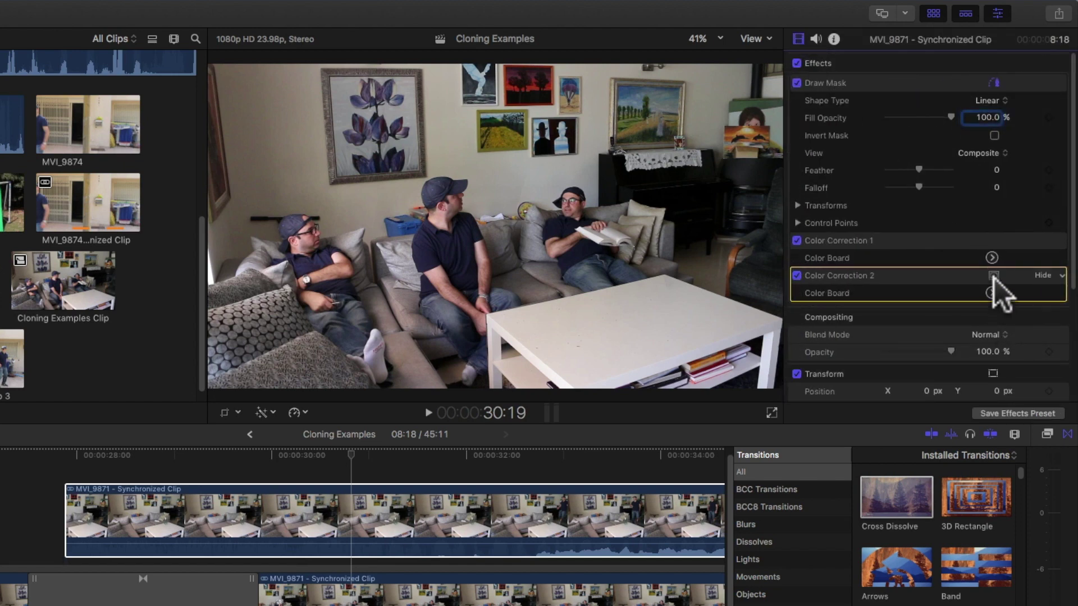
{"action": "left_click", "coordinate": [992, 275]}
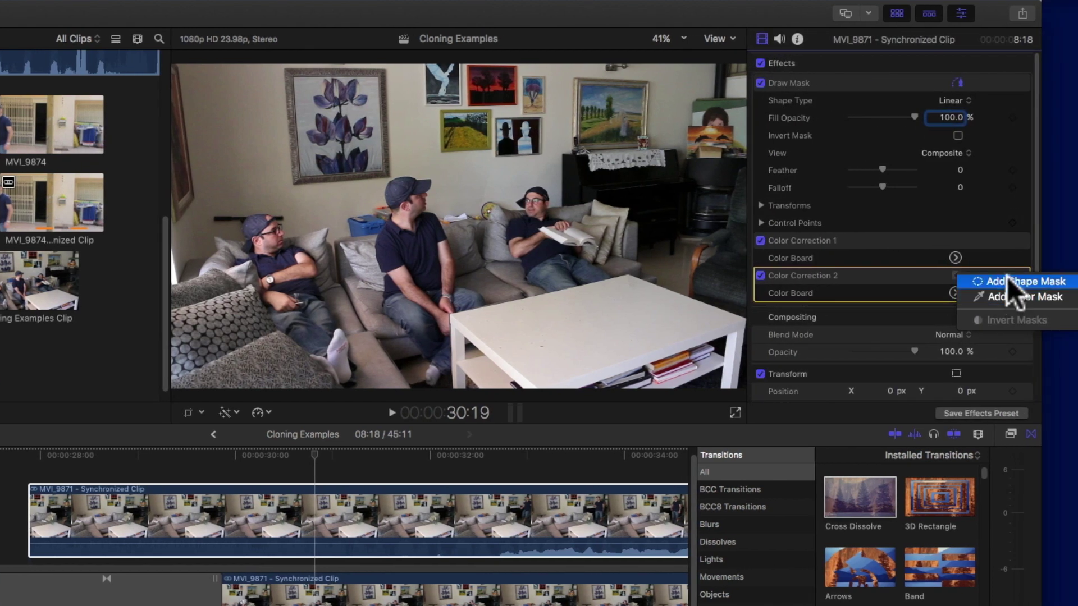
{"action": "left_click", "coordinate": [1009, 281]}
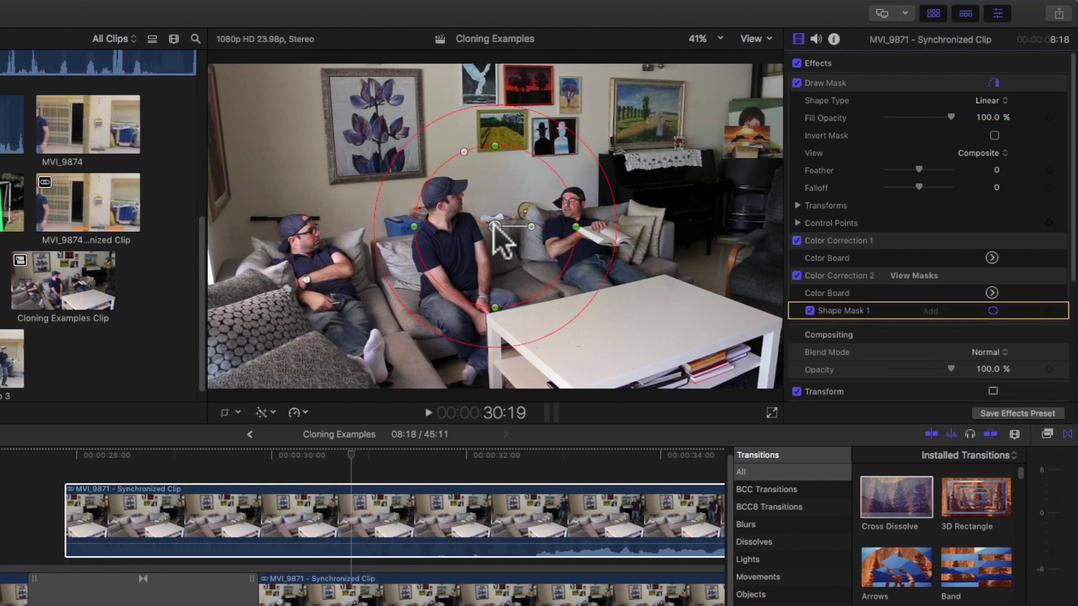
Shrink and reposition the shape mask over the far corner of the white table, checking the picture with its outline hidden.
{"action": "left_click_drag", "start_coordinate": [494, 225], "coordinate": [696, 289]}
{"action": "left_click_drag", "start_coordinate": [671, 208], "coordinate": [672, 287]}
{"action": "left_click", "coordinate": [993, 311]}
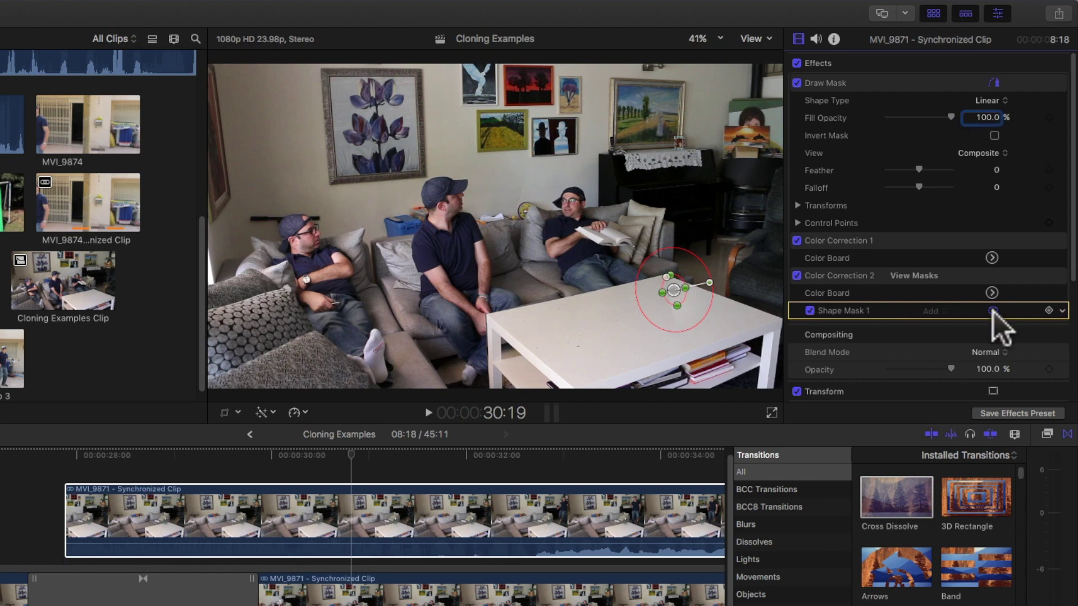
{"action": "left_click", "coordinate": [993, 311]}
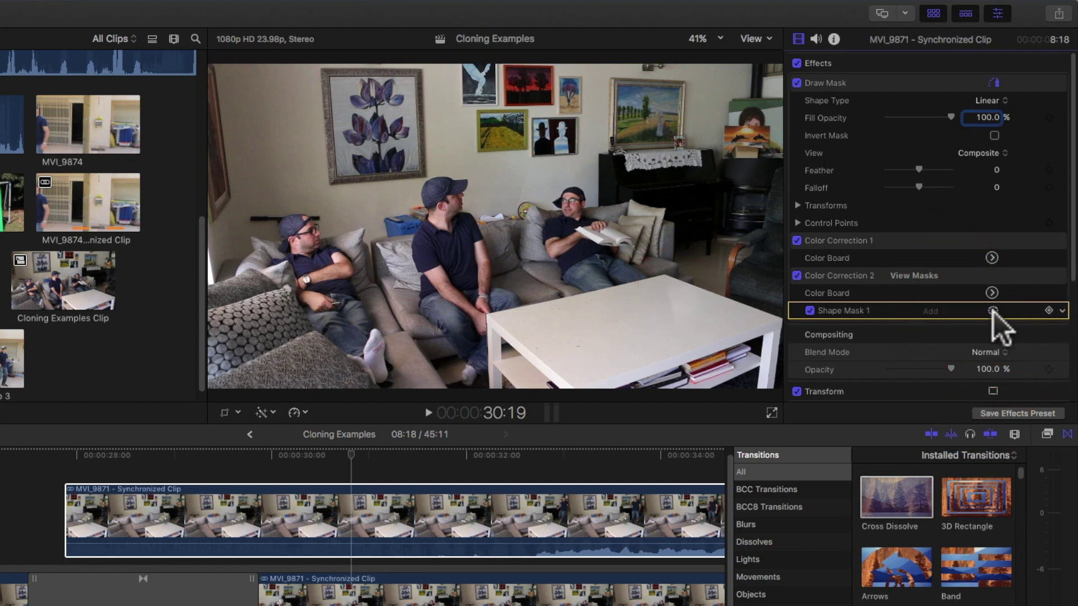
{"action": "left_click", "coordinate": [993, 311]}
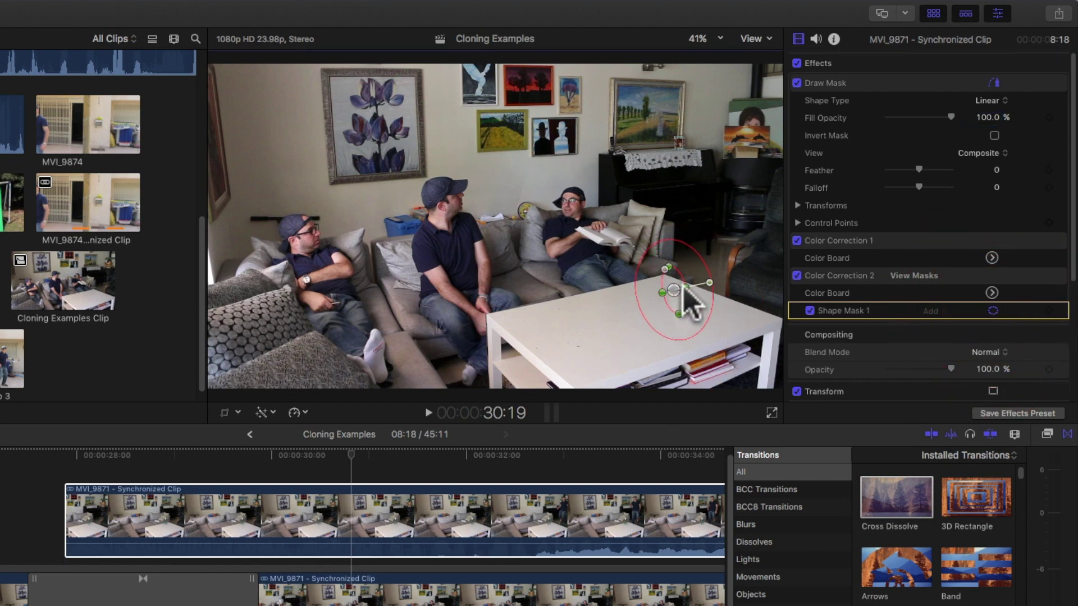
{"action": "left_click_drag", "start_coordinate": [683, 286], "coordinate": [674, 296]}
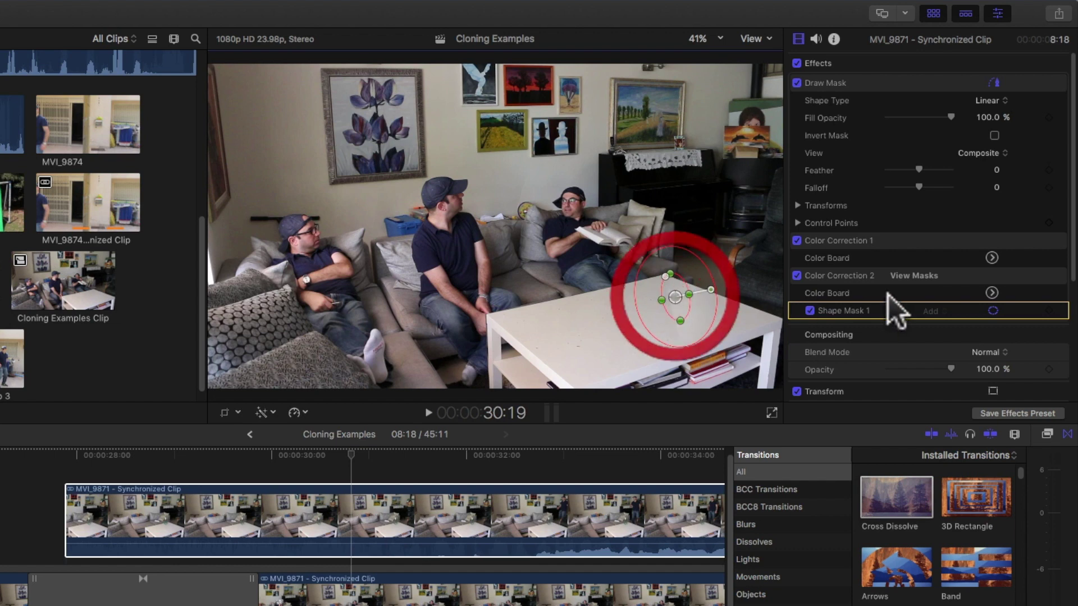
{"action": "left_click", "coordinate": [992, 309]}
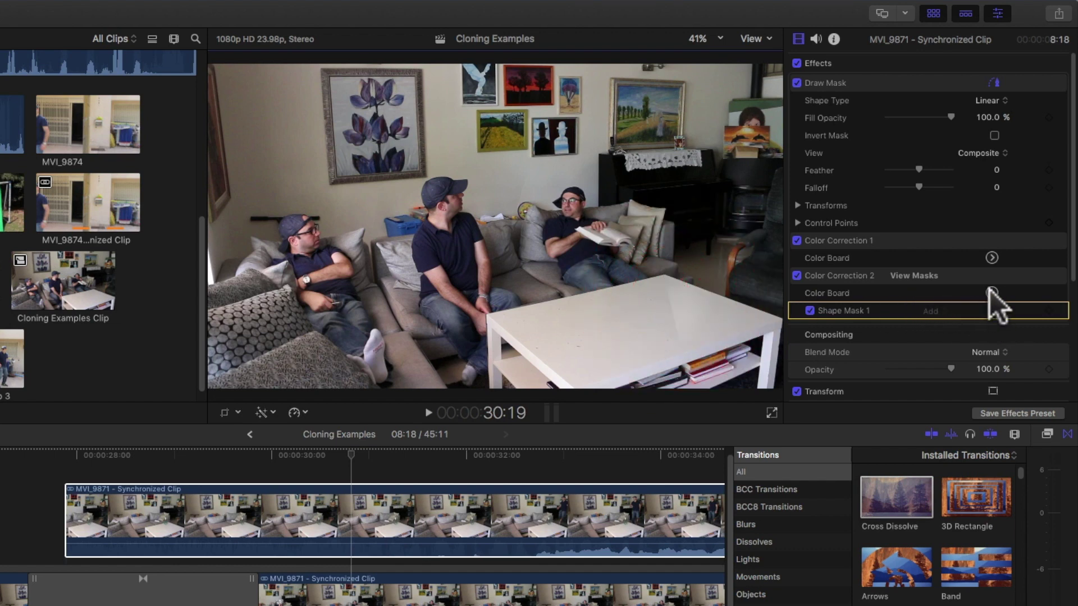
Set the second correction's highlights exposure to 1% inside the mask and return to the clip's effects.
{"action": "left_click", "coordinate": [991, 293]}
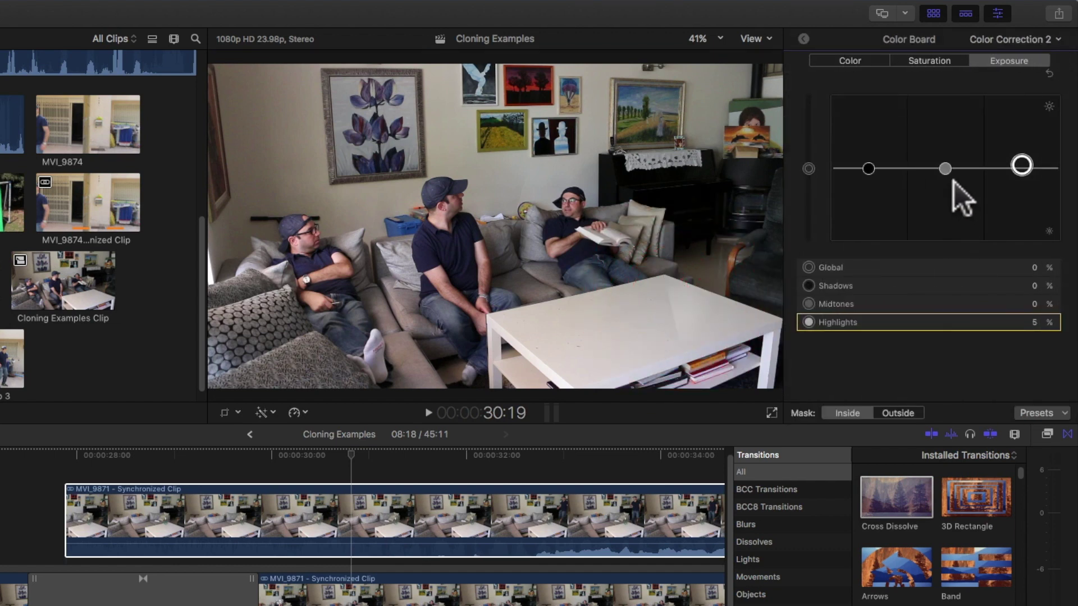
{"action": "left_click_drag", "start_coordinate": [1021, 168], "coordinate": [1025, 168]}
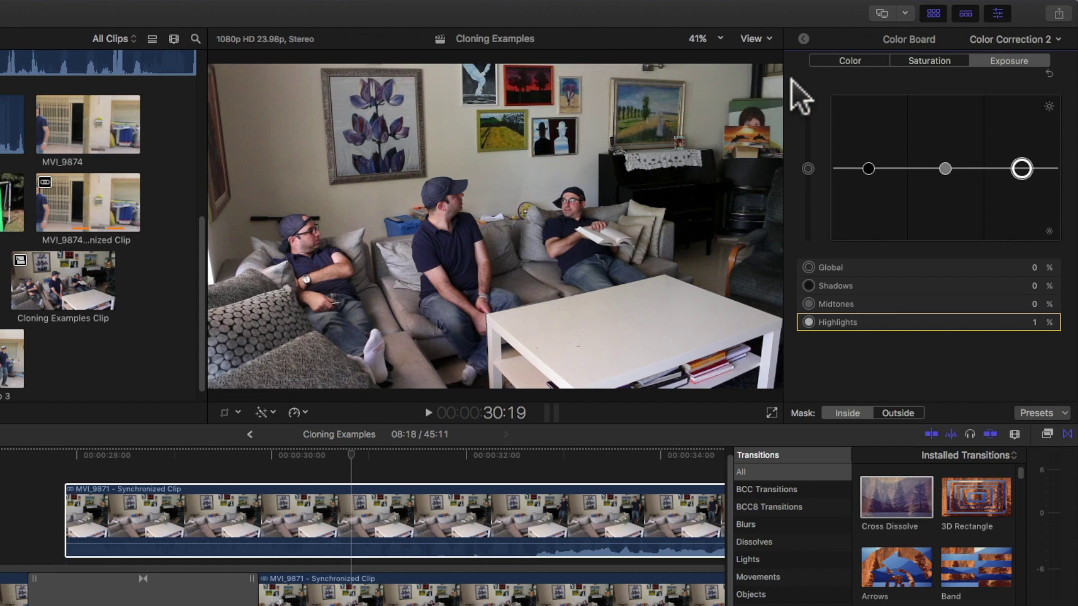
{"action": "left_click", "coordinate": [804, 37]}
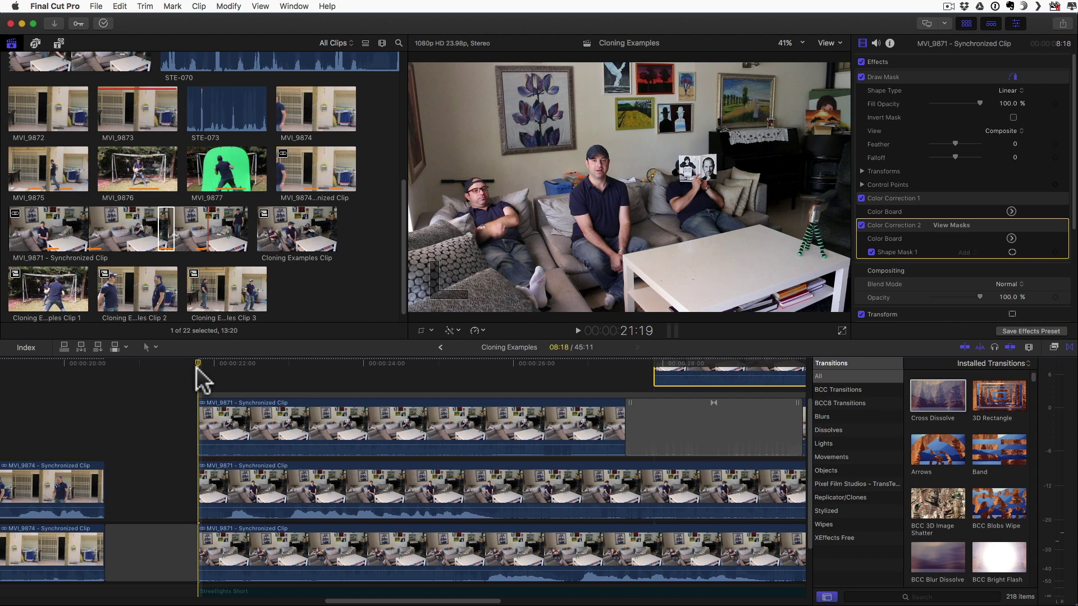
Play the couch composite from 21:19 and step back frame by frame to examine when the middle person turns his head.
{"action": "key", "text": "space"}
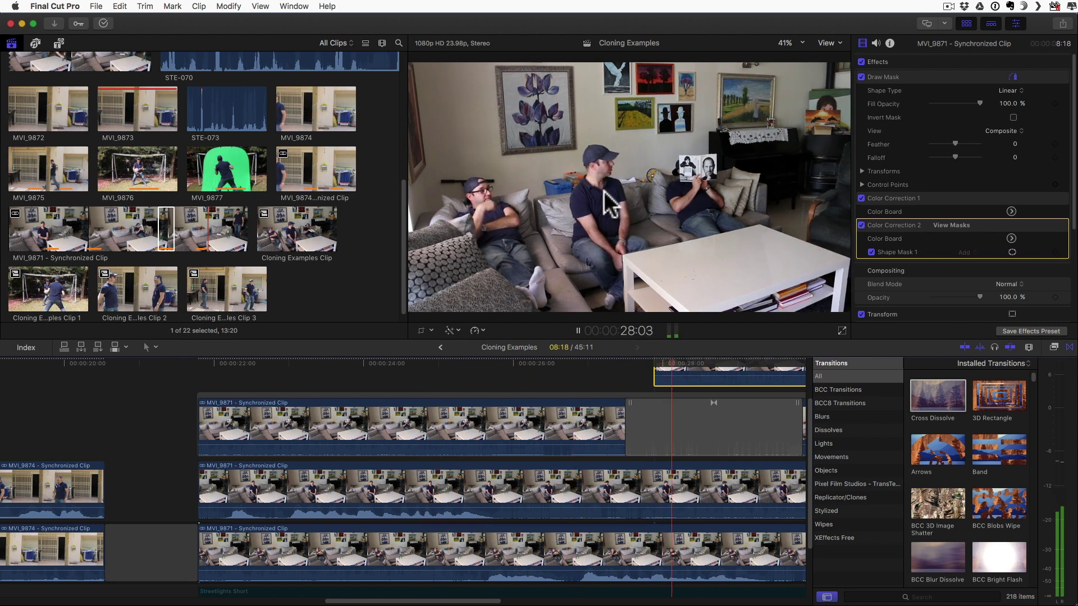
{"action": "key", "text": "space"}
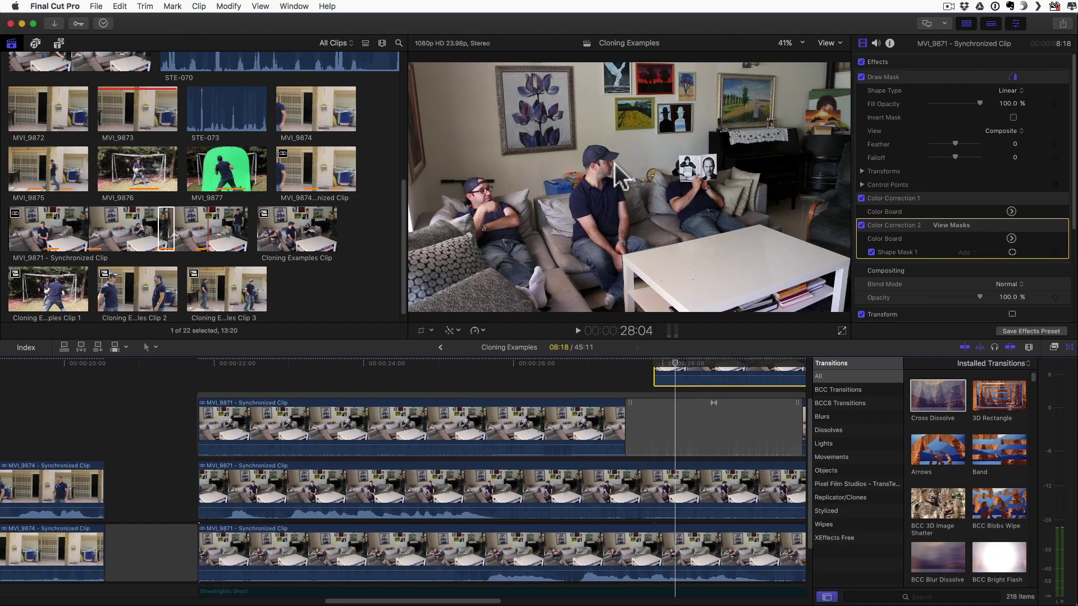
{"action": "key", "text": "Left"}
{"action": "key", "text": "Left"}
{"action": "key", "text": "Left"}
{"action": "key", "text": "Left"}
{"action": "key", "text": "Left"}
{"action": "key", "text": "Left"}
{"action": "key", "text": "Left"}
{"action": "key", "text": "Left"}
{"action": "key", "text": "Left"}
{"action": "key", "text": "Left"}
{"action": "key", "text": "Left"}
{"action": "key", "text": "Left"}
{"action": "key", "text": "Left"}
{"action": "key", "text": "Left"}
{"action": "key", "text": "Left"}
{"action": "key", "text": "Left"}
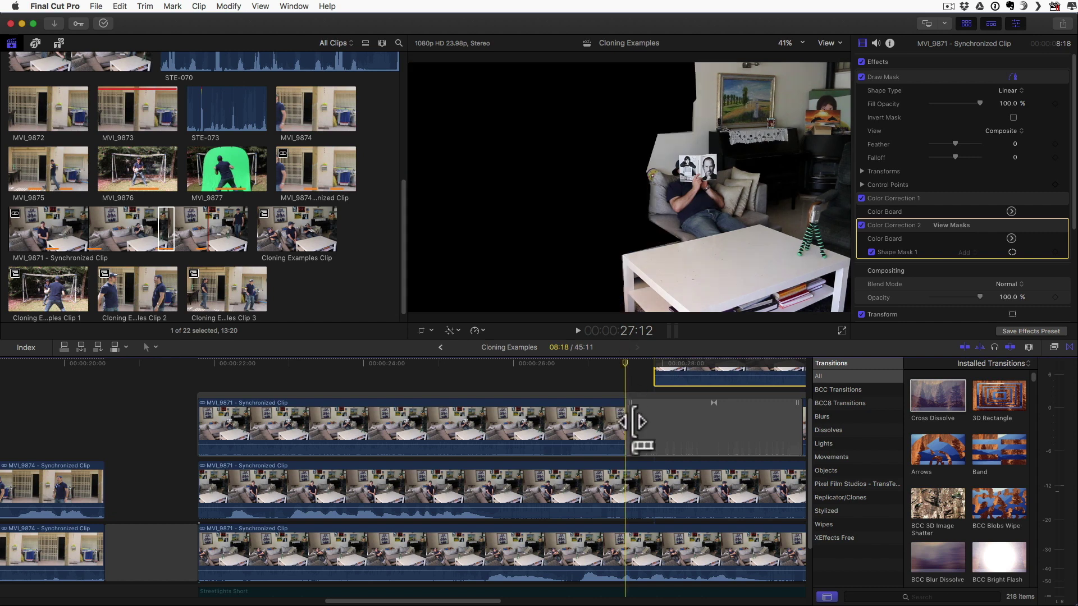
Split the speed of the second layer's clip into segments at 27:12 and 26:09, playing the section to find the second point.
{"action": "left_click", "coordinate": [627, 481]}
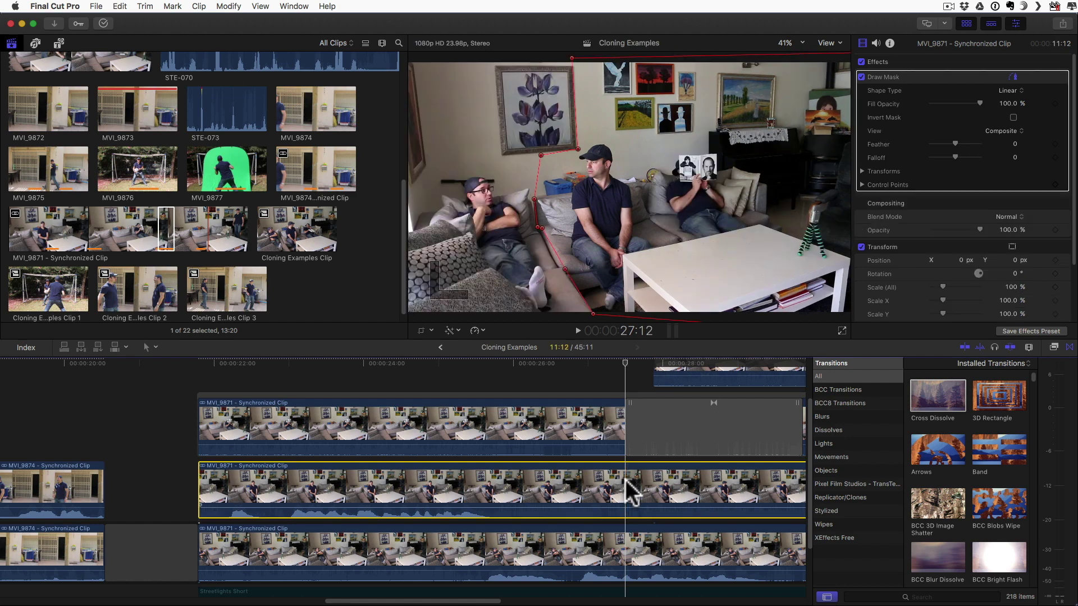
{"action": "key", "text": "shift+b"}
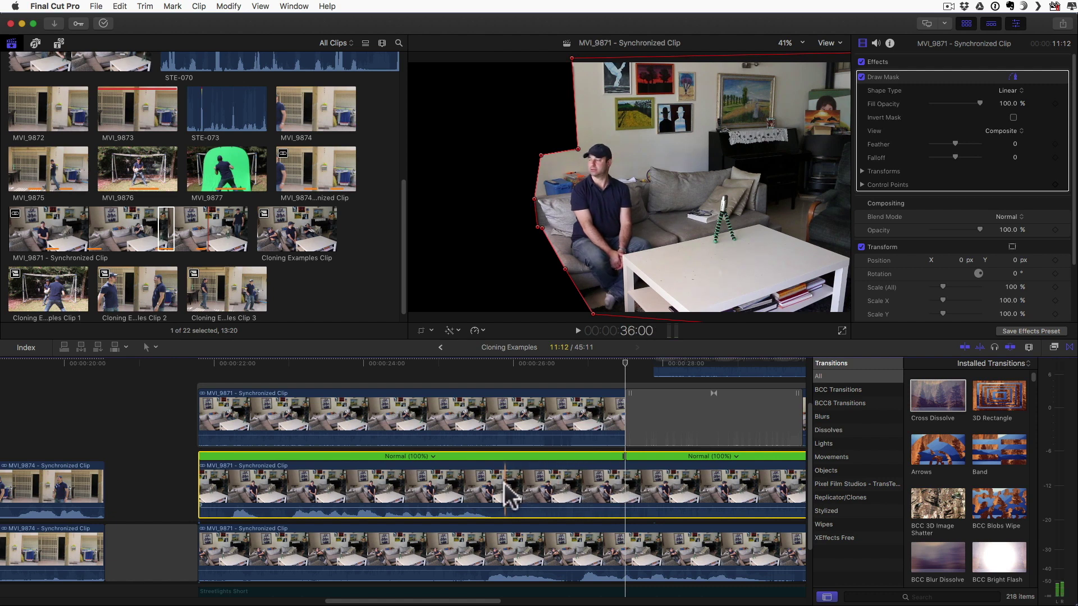
{"action": "left_click", "coordinate": [482, 381]}
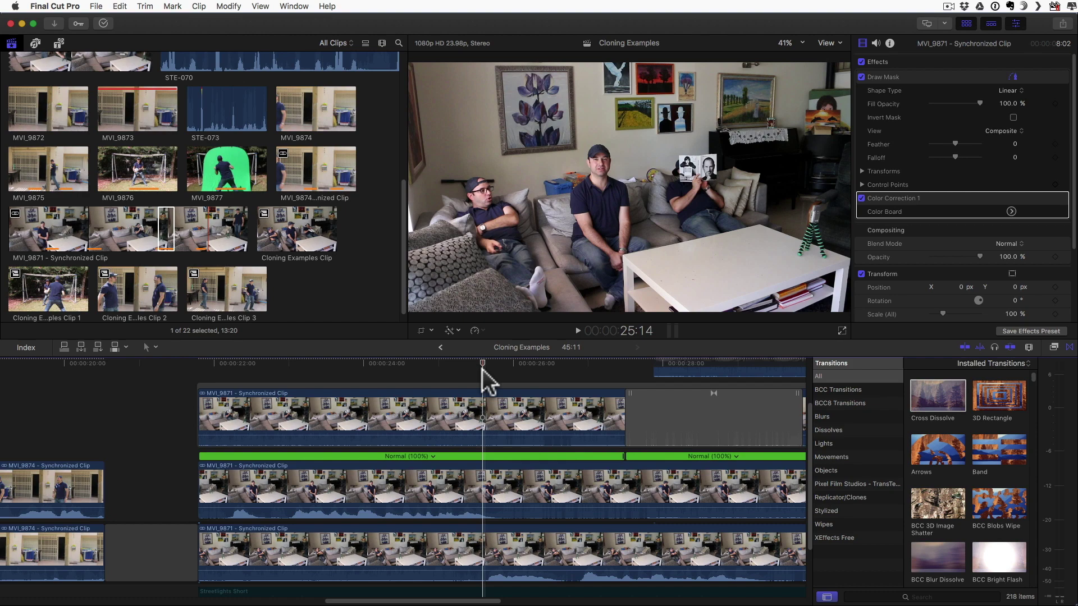
{"action": "key", "text": "space"}
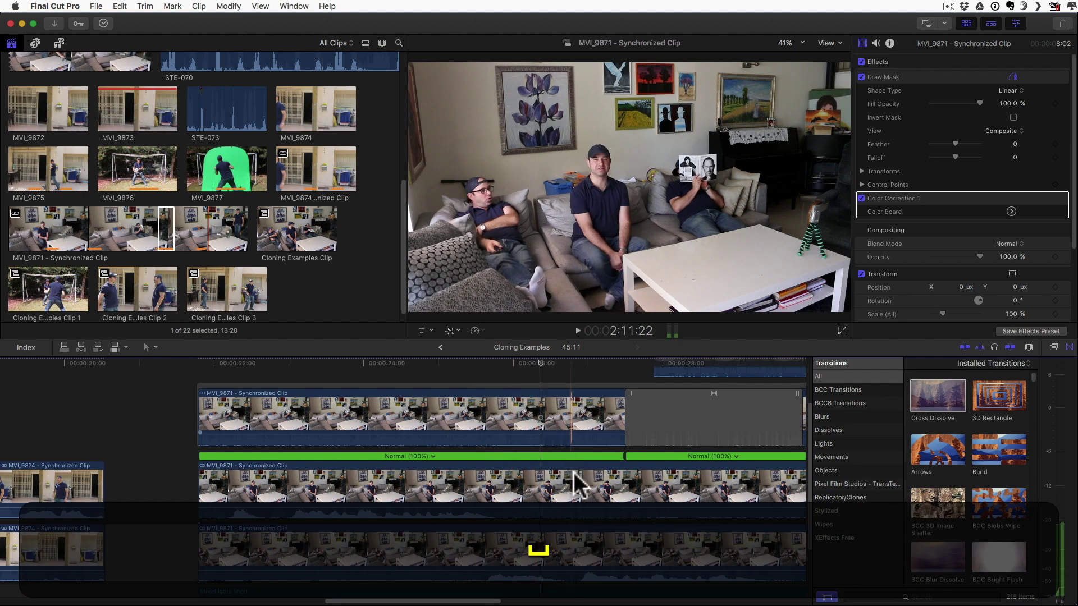
{"action": "left_click", "coordinate": [543, 490]}
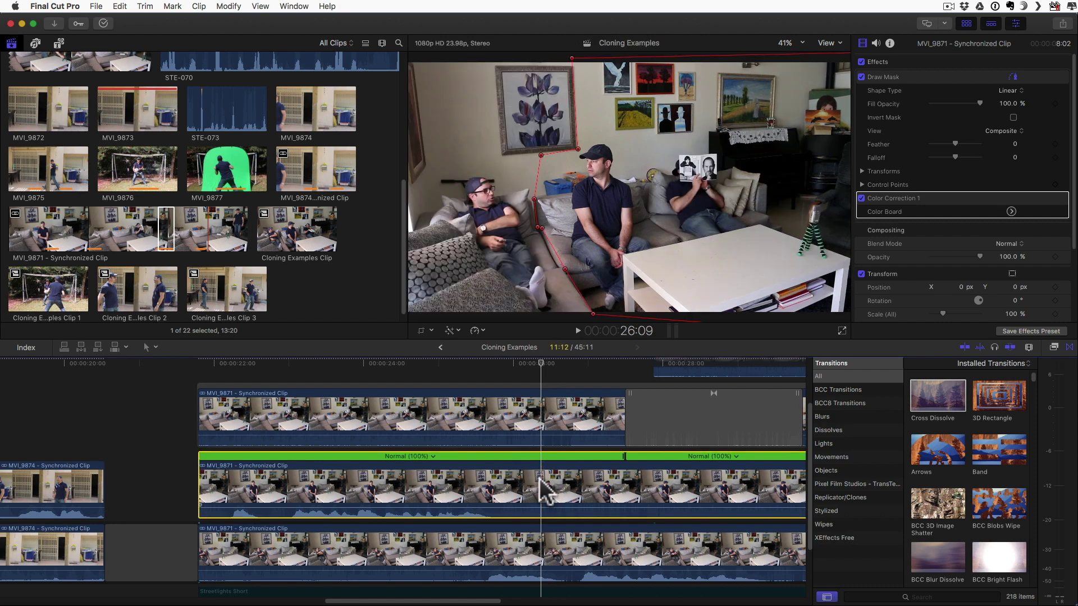
{"action": "key", "text": "shift+b"}
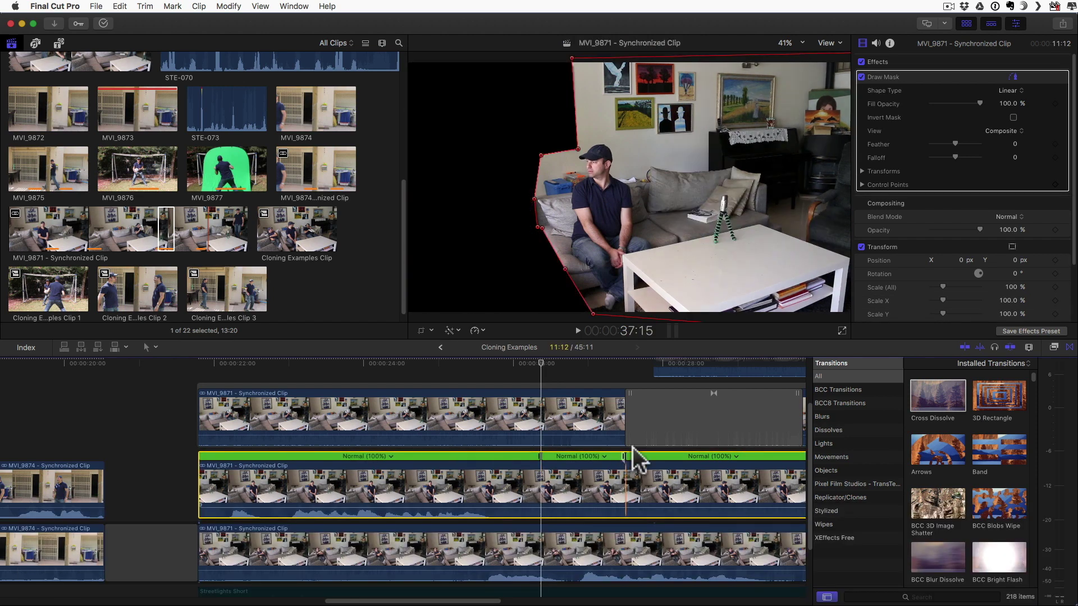
Slow the second layer's segment between the two speed cuts to 29%.
{"action": "left_click_drag", "start_coordinate": [622, 455], "coordinate": [1046, 477]}
{"action": "left_click_drag", "start_coordinate": [251, 487], "coordinate": [481, 471]}
{"action": "scroll", "coordinate": [424, 453], "scroll_direction": "left", "scroll_amount": 9}
Reduce the timeline clip height so that all couch layers fit in view.
{"action": "left_click", "coordinate": [1028, 347]}
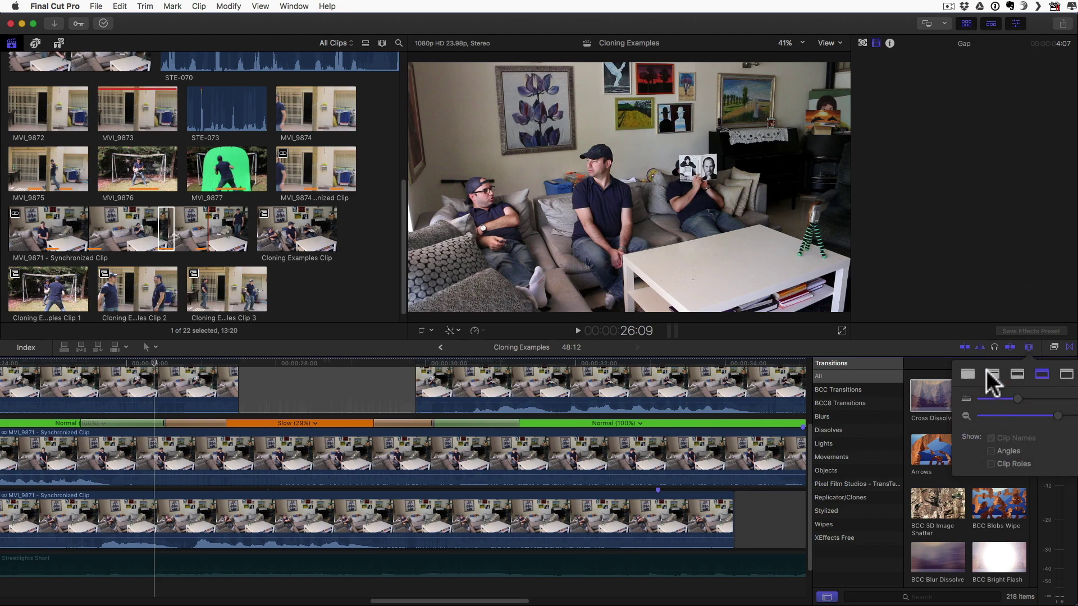
{"action": "left_click_drag", "start_coordinate": [1017, 398], "coordinate": [992, 397]}
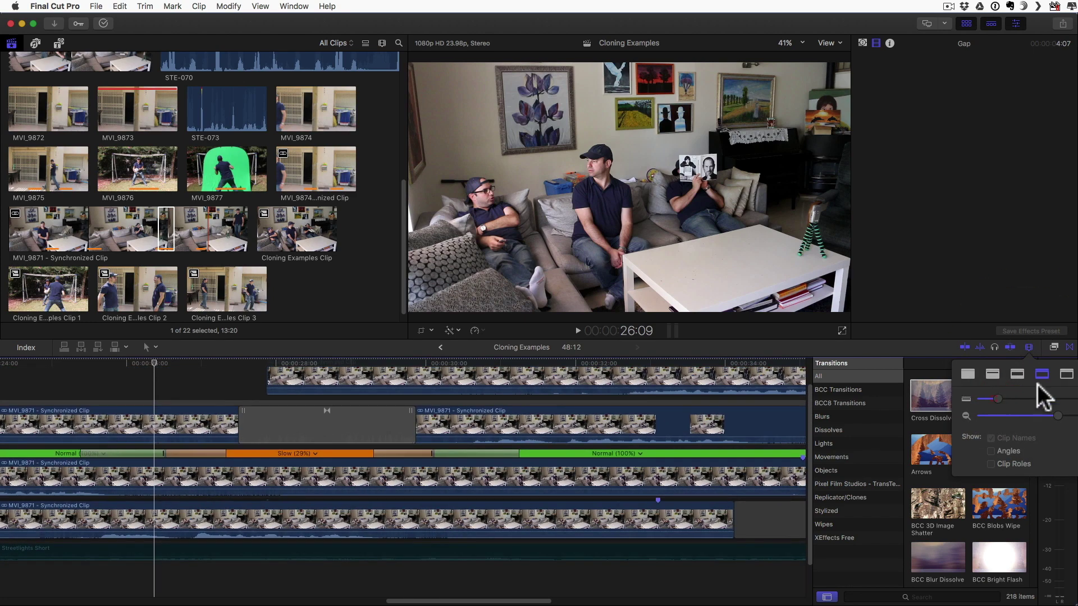
{"action": "left_click", "coordinate": [1028, 347]}
{"action": "scroll", "coordinate": [389, 525], "scroll_direction": "left", "scroll_amount": 6}
{"action": "scroll", "coordinate": [389, 525], "scroll_direction": "up", "scroll_amount": 1}
{"action": "scroll", "coordinate": [389, 525], "scroll_direction": "left", "scroll_amount": 4}
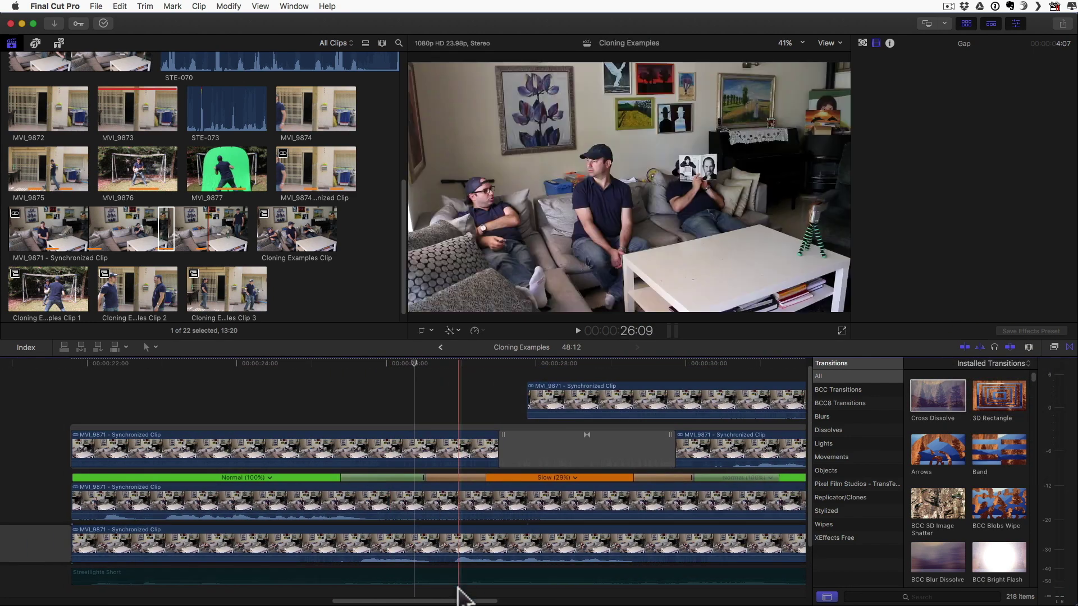
Play the slowed section, move the third layer's storyline 13 frames earlier, and play it again to check the timing.
{"action": "key", "text": "space"}
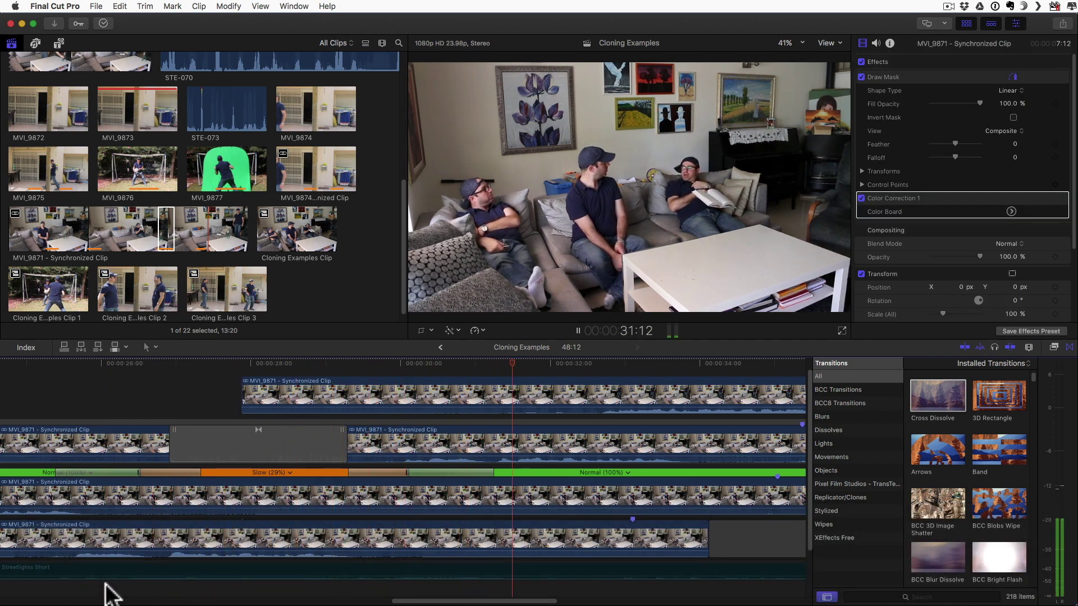
{"action": "key", "text": "space"}
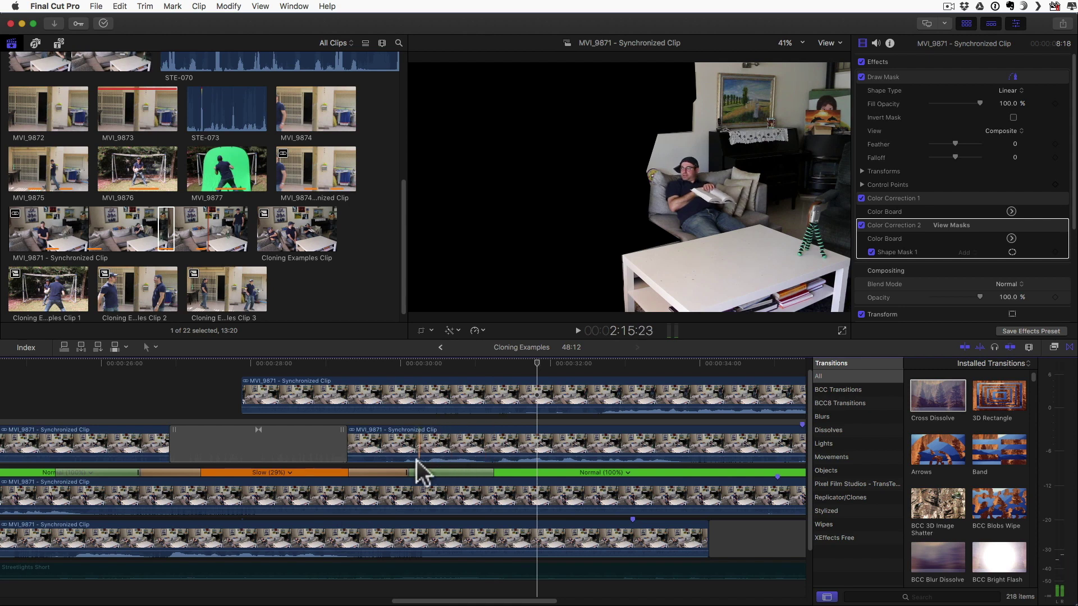
{"action": "left_click_drag", "start_coordinate": [445, 428], "coordinate": [403, 428]}
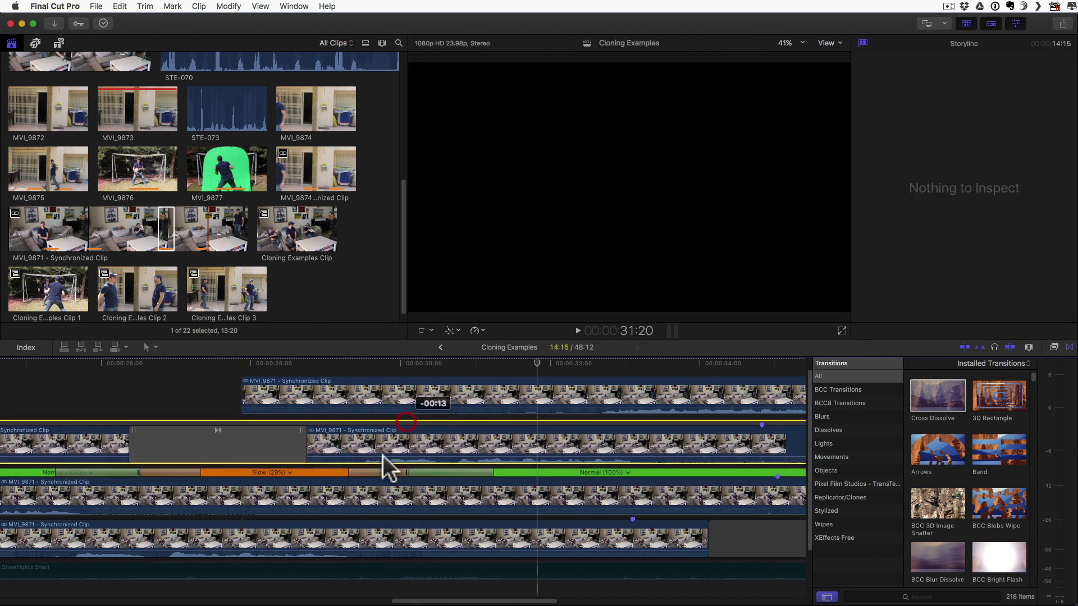
{"action": "key", "text": "space"}
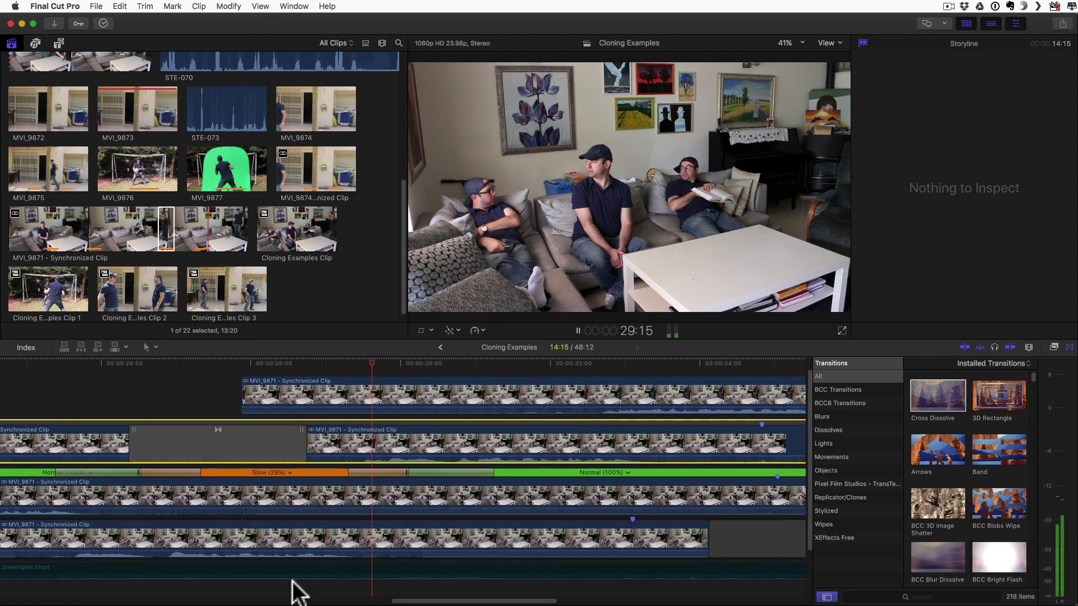
{"action": "key", "text": "space"}
{"action": "scroll", "coordinate": [292, 582], "scroll_direction": "left", "scroll_amount": 8}
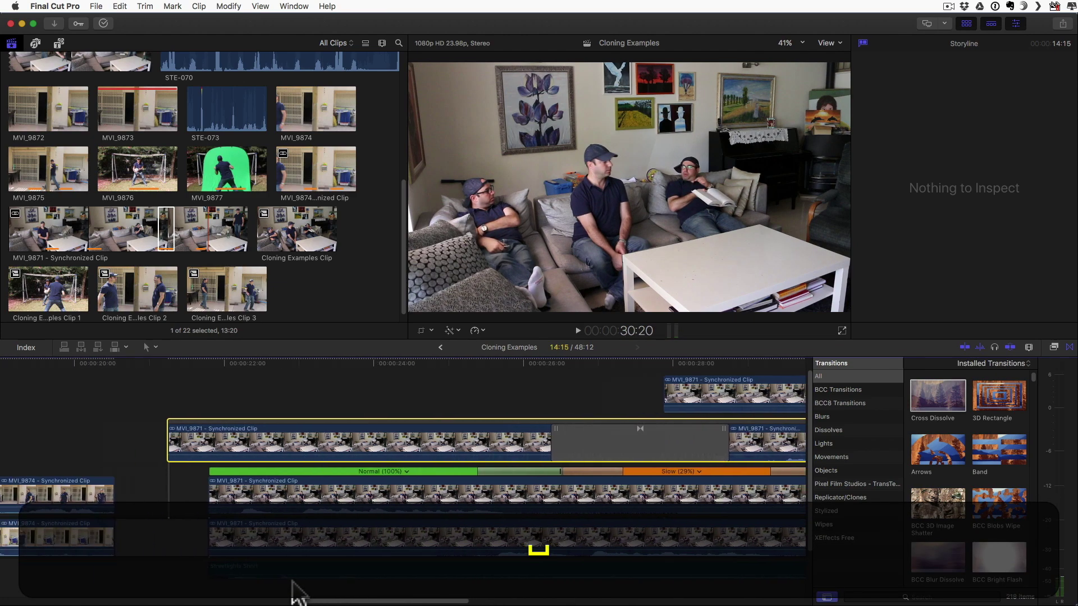
Trim the third layer's start to align with the layers below, set the second layer's slow segment to 34%, and play the section.
{"action": "left_click_drag", "start_coordinate": [217, 447], "coordinate": [254, 441]}
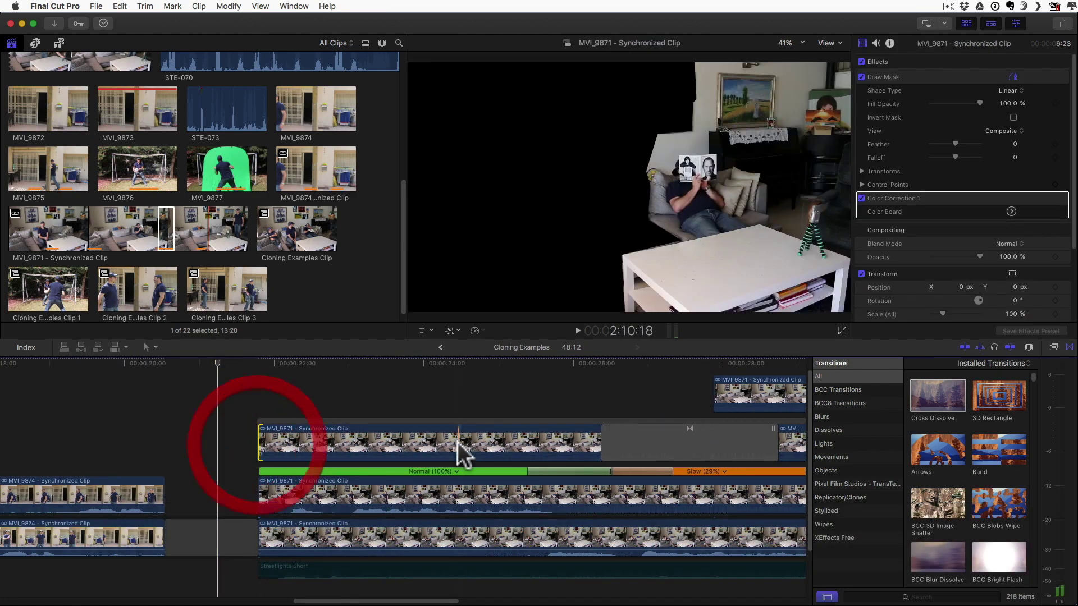
{"action": "scroll", "coordinate": [457, 443], "scroll_direction": "right", "scroll_amount": 8}
{"action": "left_click_drag", "start_coordinate": [393, 467], "coordinate": [290, 456]}
{"action": "left_click", "coordinate": [257, 580]}
{"action": "key", "text": "space"}
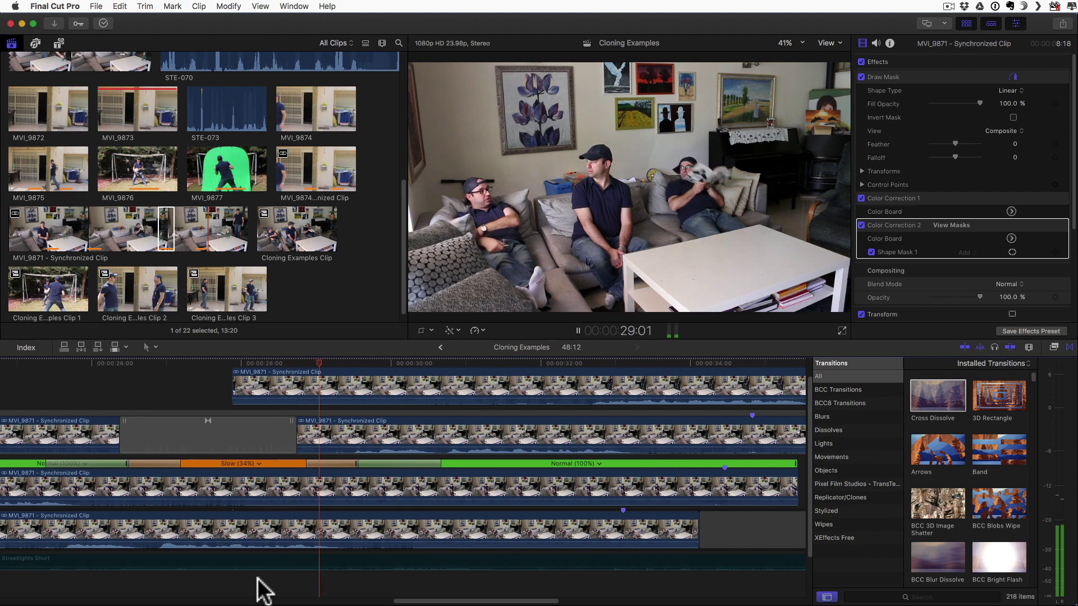
{"action": "key", "text": "space"}
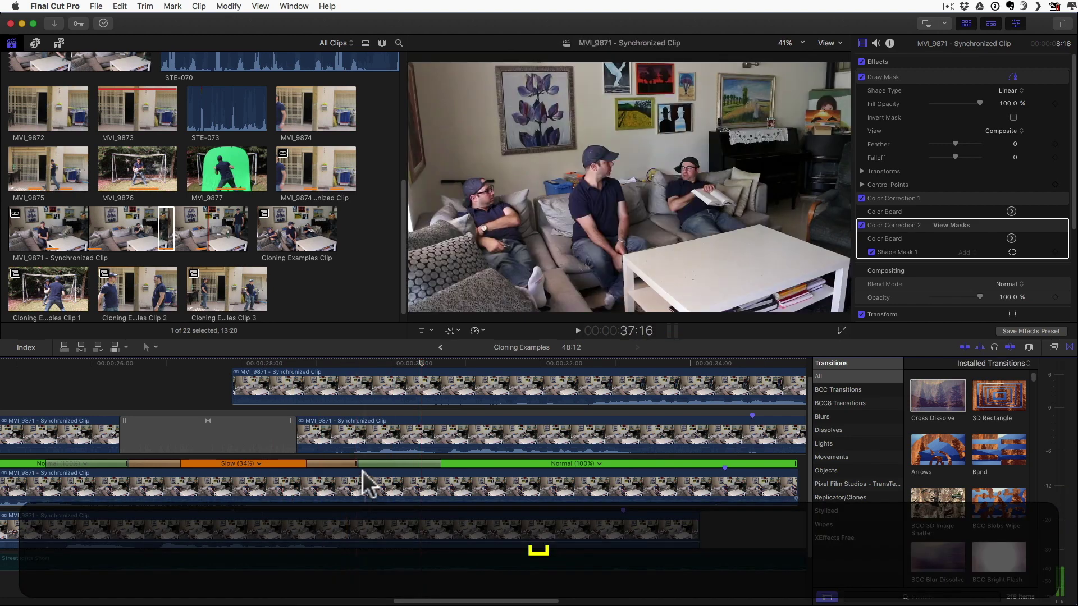
Shorten the second layer's slow segment to set its speed to 38%, and play the reactions again.
{"action": "left_click_drag", "start_coordinate": [356, 466], "coordinate": [281, 474]}
{"action": "key", "text": "space"}
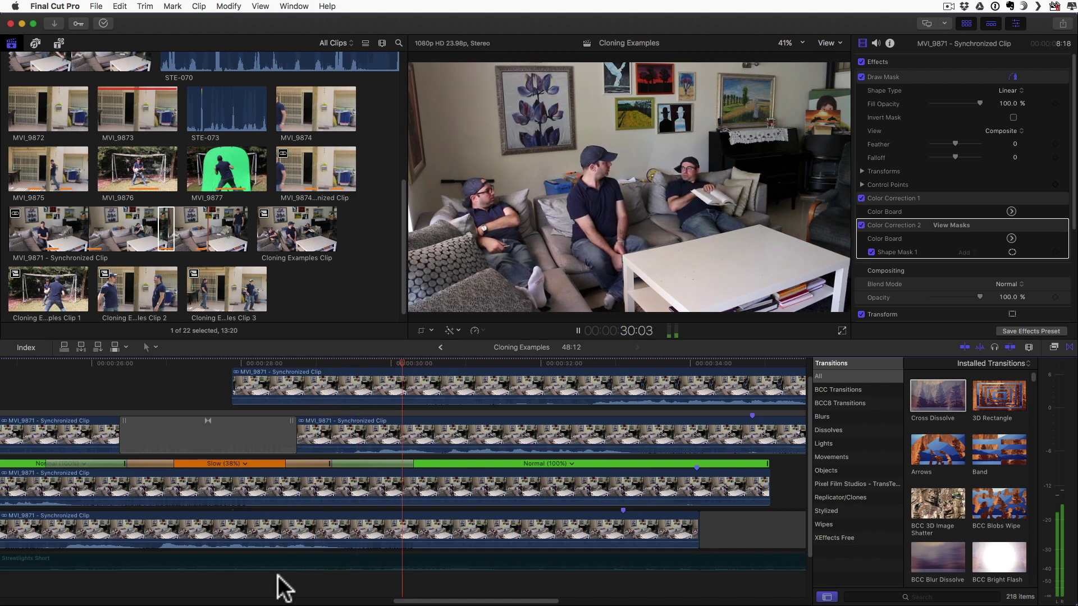
{"action": "key", "text": "space"}
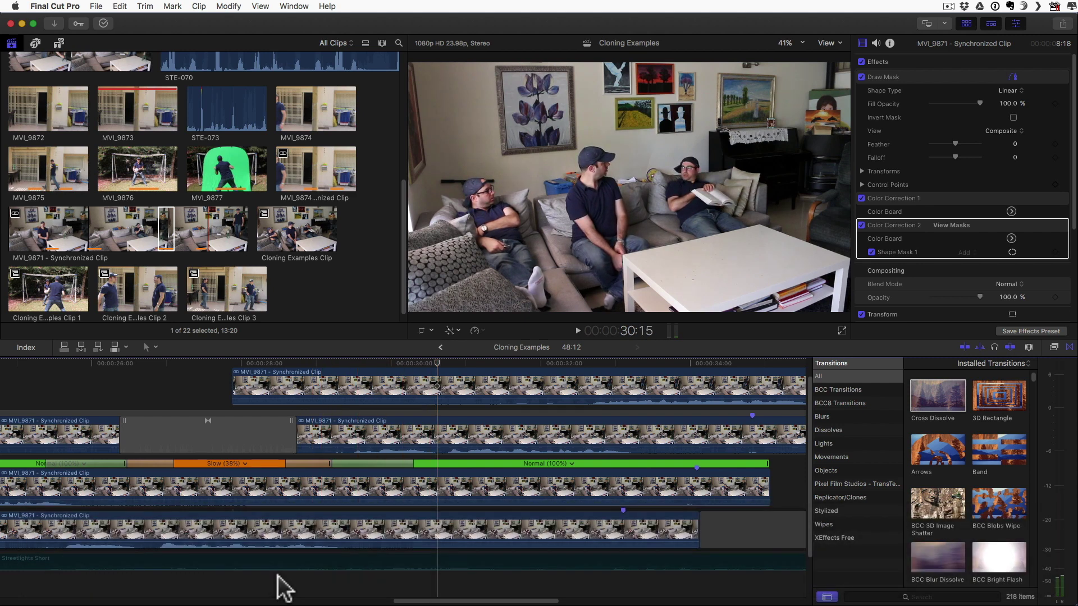
Split the bottom layer's clip into speed segments at about one second past 30:03 and at 30:03, playing the section first.
{"action": "scroll", "coordinate": [286, 583], "scroll_direction": "left", "scroll_amount": 5}
{"action": "scroll", "coordinate": [287, 584], "scroll_direction": "down", "scroll_amount": 1}
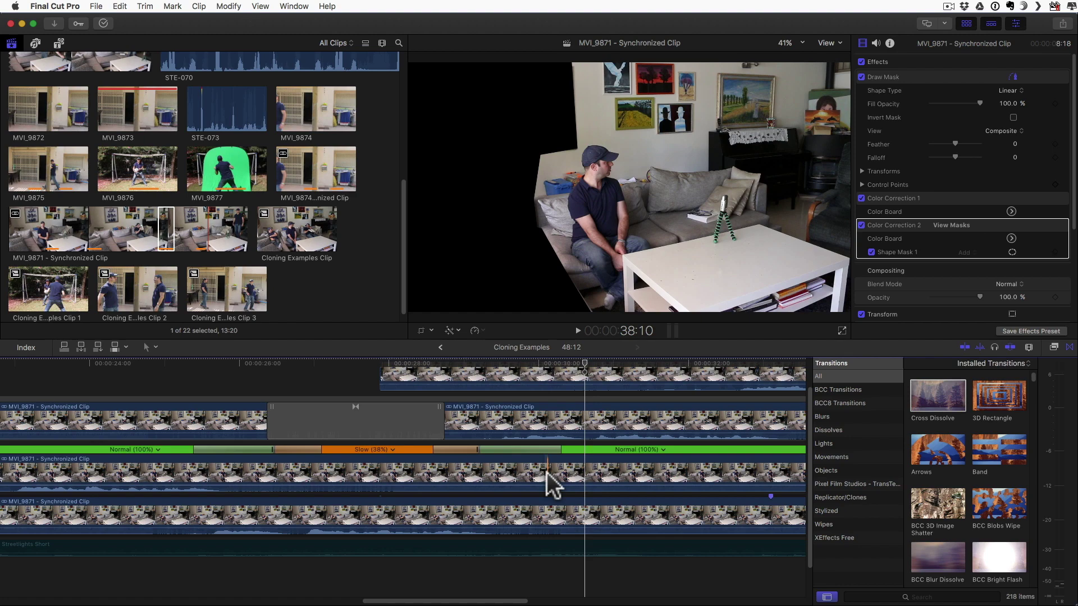
{"action": "key", "text": "space"}
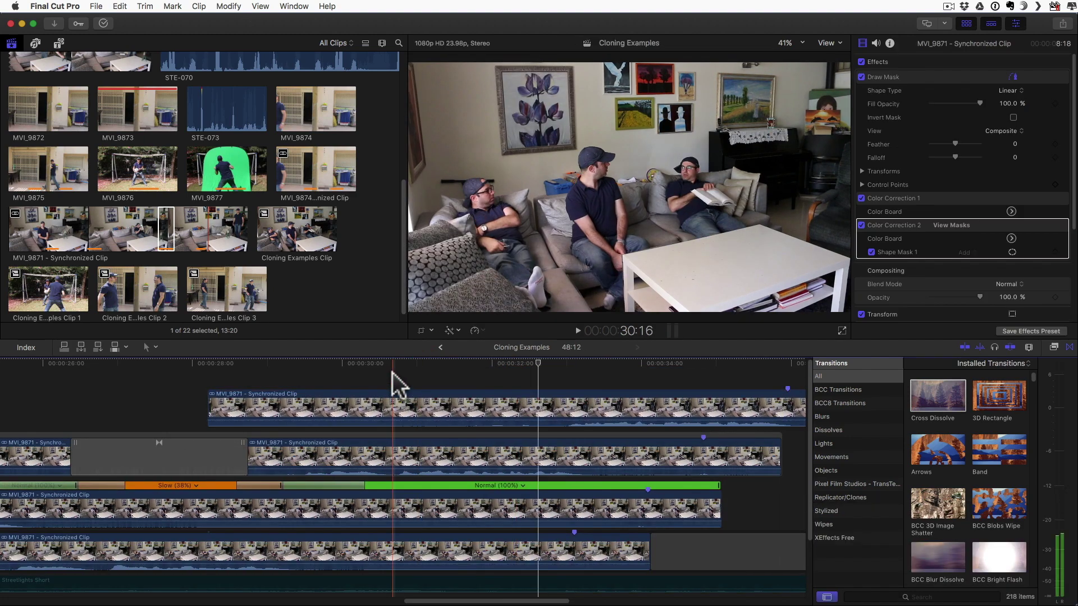
{"action": "left_click", "coordinate": [432, 542]}
{"action": "key", "text": "shift+b"}
{"action": "left_click", "coordinate": [349, 543]}
{"action": "key", "text": "shift+b"}
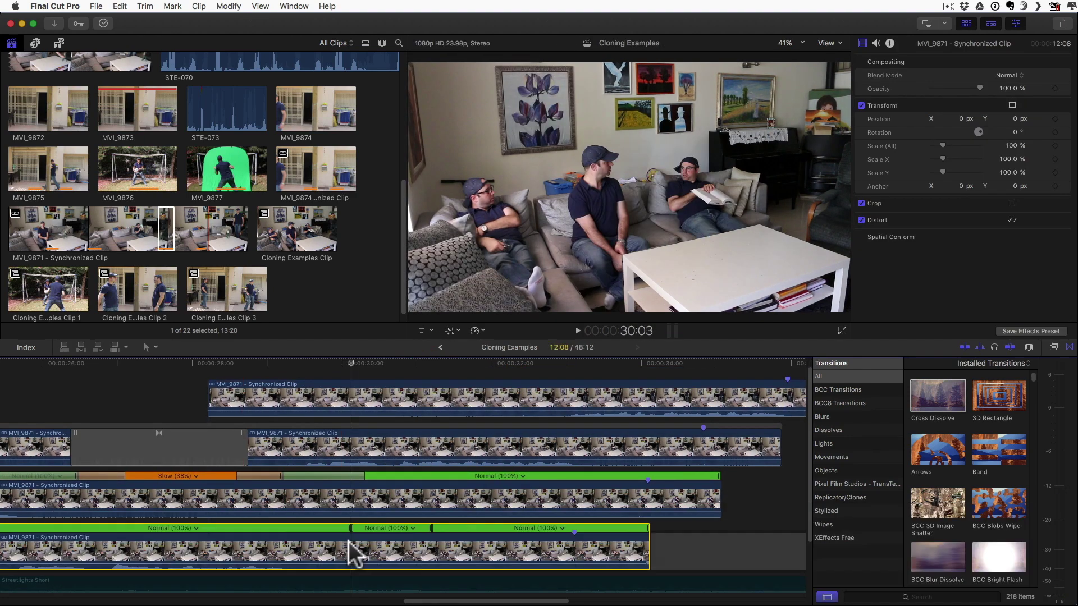
Slow the bottom layer's segment between the two speed cuts to 43% and play the section to check the timing.
{"action": "left_click_drag", "start_coordinate": [432, 529], "coordinate": [484, 528]}
{"action": "key", "text": "space"}
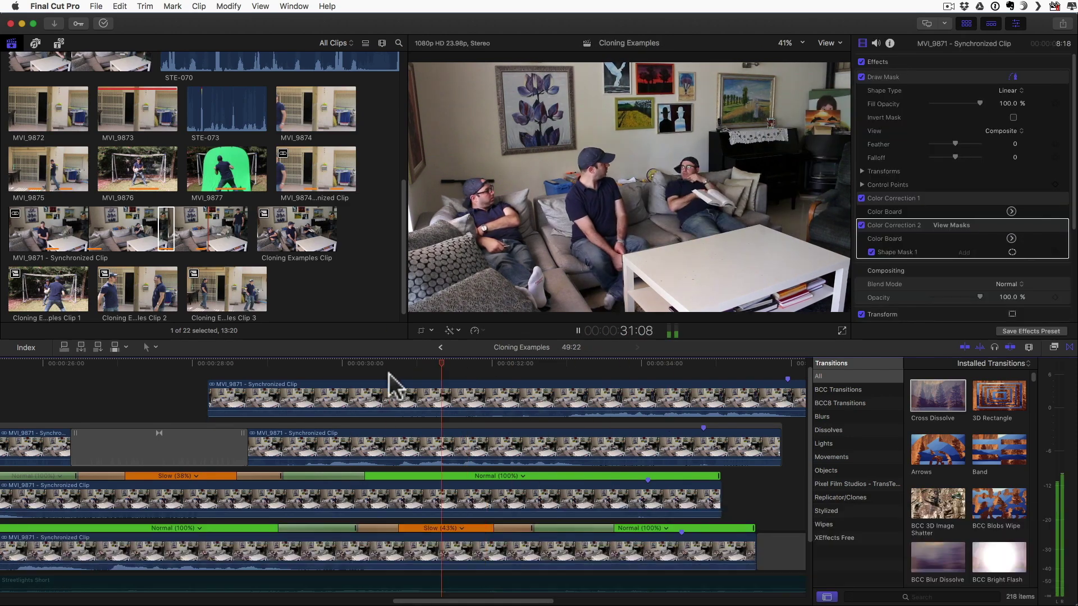
{"action": "key", "text": "space"}
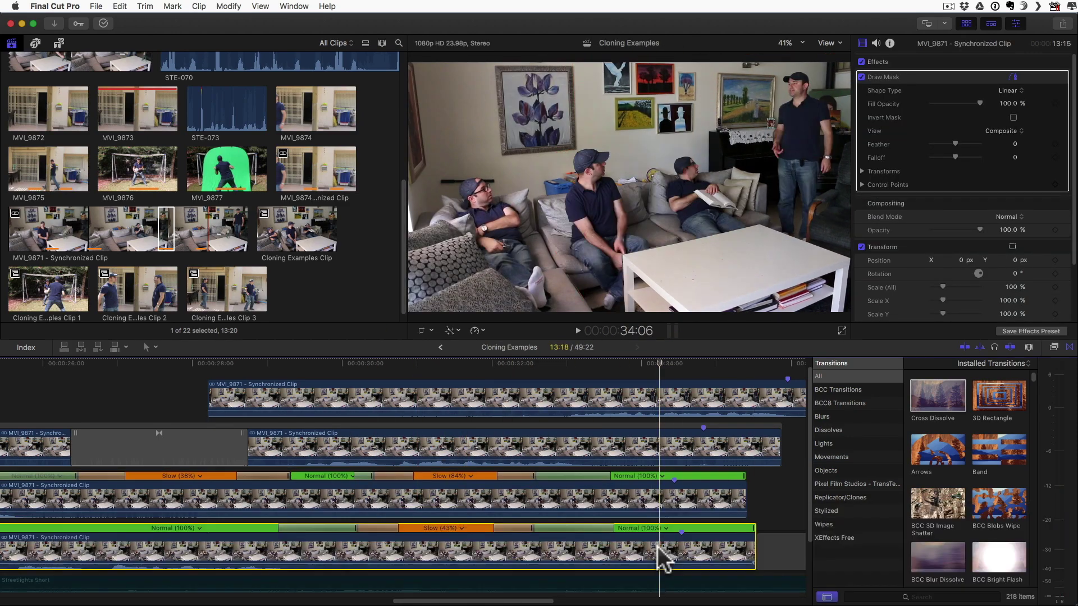
{"action": "left_click", "coordinate": [581, 553]}
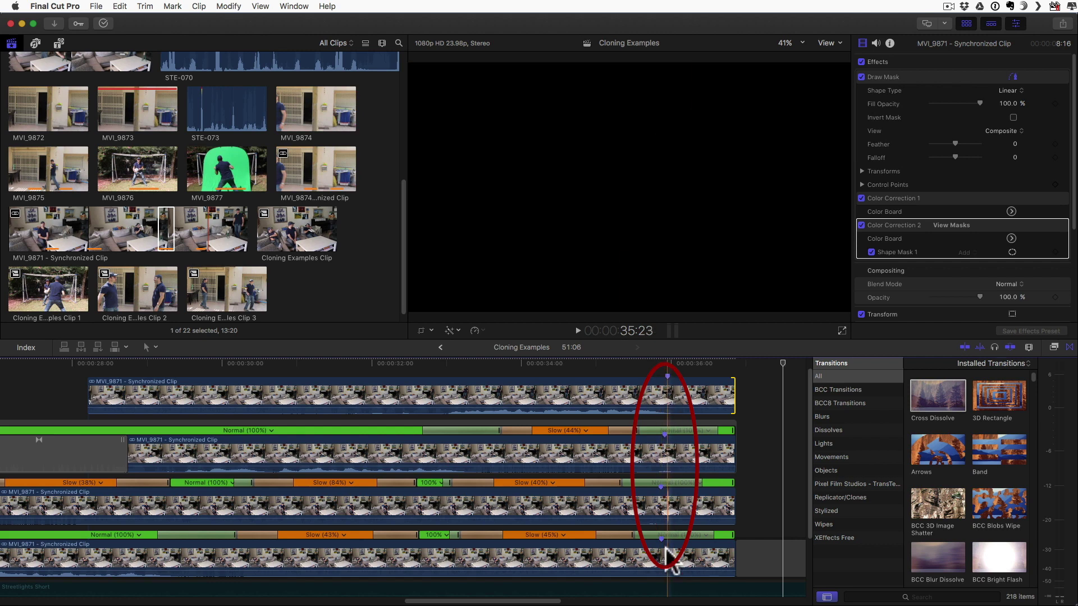
Return to the top layer's first frame at 28:05 and add a freeze frame there.
{"action": "scroll", "coordinate": [534, 378], "scroll_direction": "left", "scroll_amount": 8}
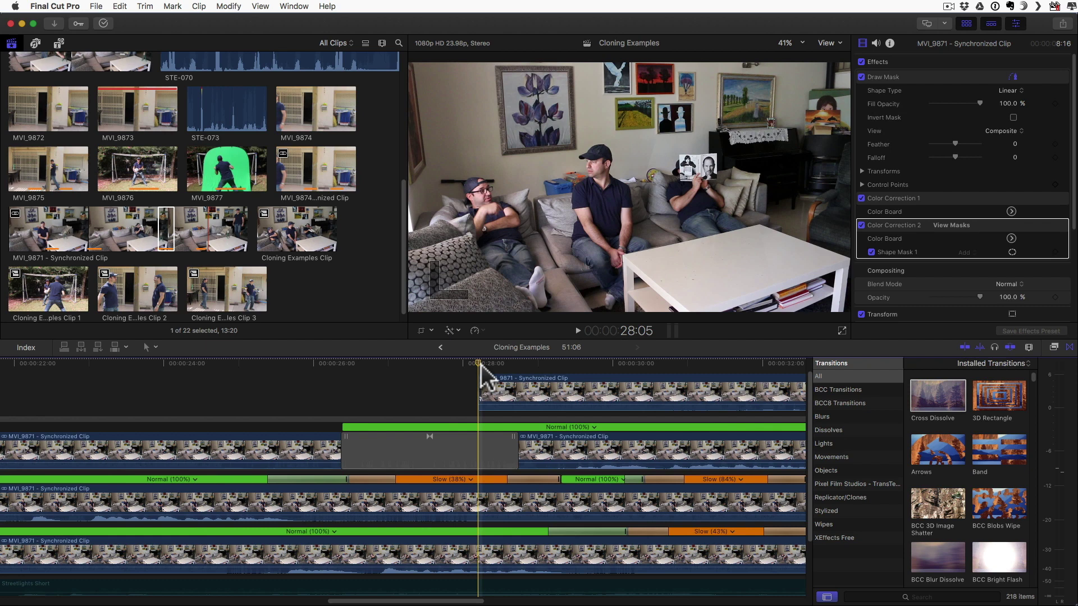
{"action": "left_click_drag", "start_coordinate": [481, 365], "coordinate": [261, 366]}
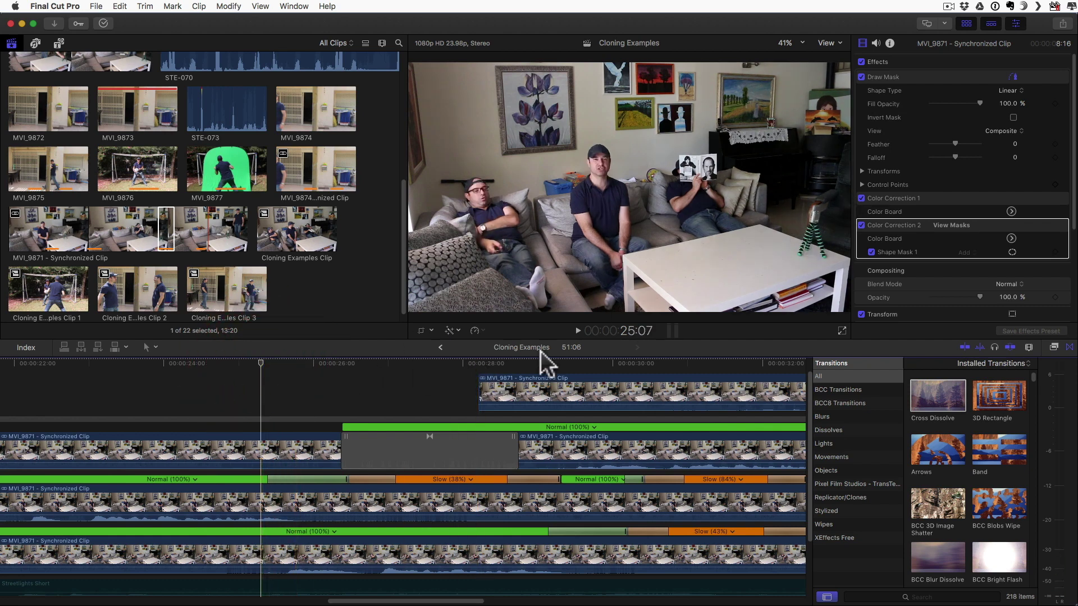
{"action": "left_click", "coordinate": [478, 363]}
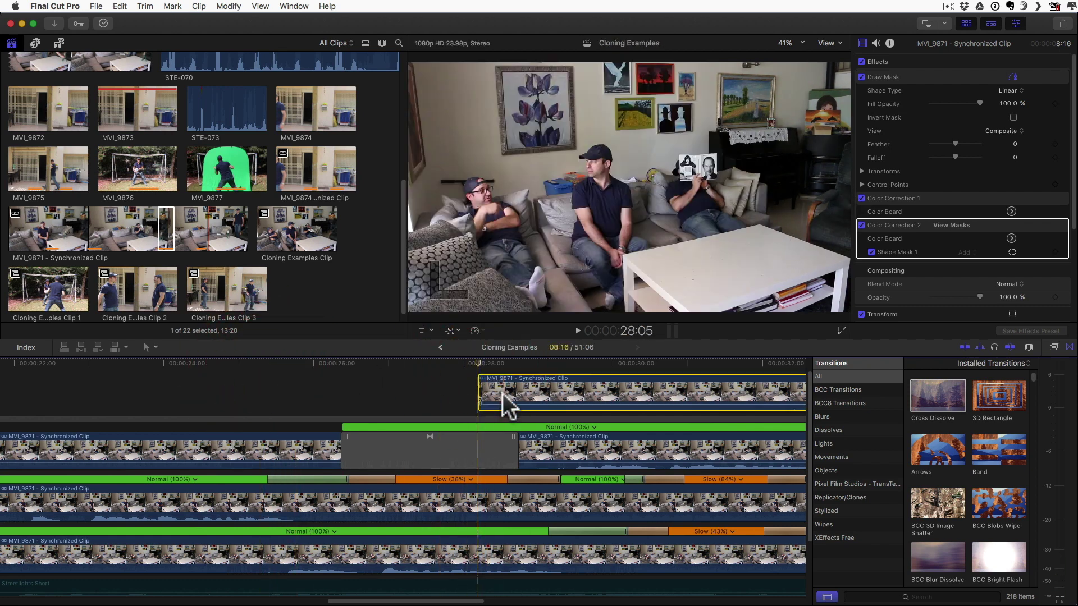
{"action": "key", "text": "alt+f"}
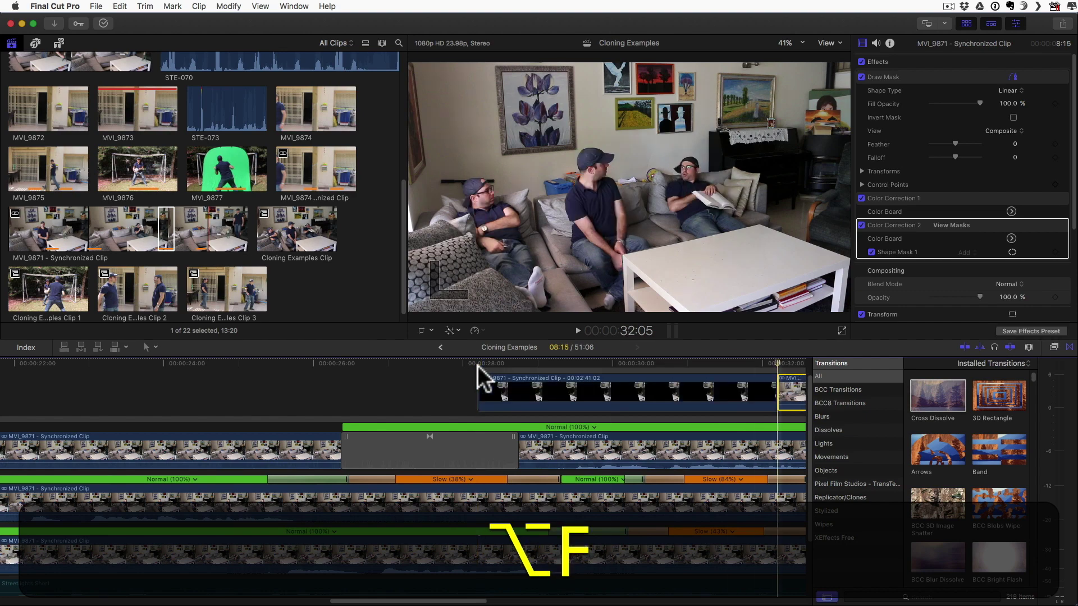
Move the top layer's storyline back so its end aligns with the other layers, and extend its freeze frame to their shared start.
{"action": "scroll", "coordinate": [570, 378], "scroll_direction": "right", "scroll_amount": 10}
{"action": "left_click_drag", "start_coordinate": [527, 369], "coordinate": [234, 370]}
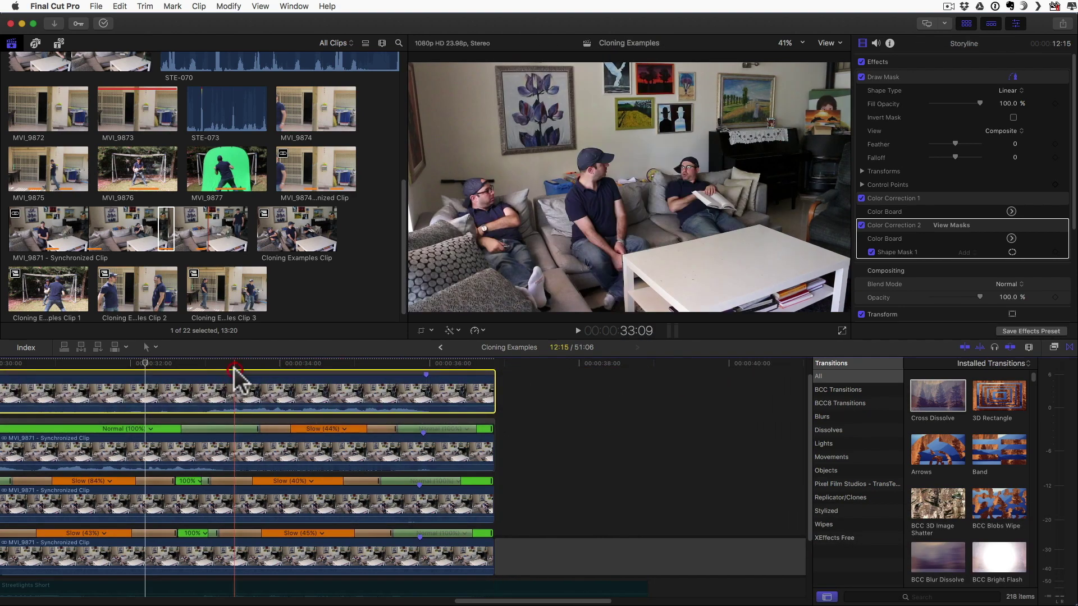
{"action": "scroll", "coordinate": [234, 370], "scroll_direction": "left", "scroll_amount": 14}
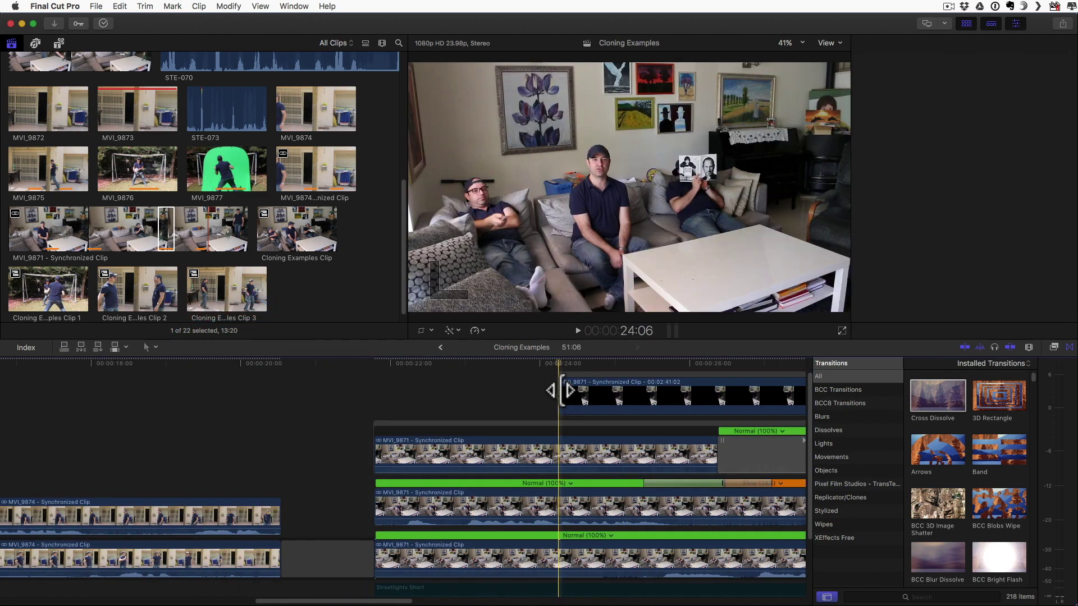
{"action": "left_click_drag", "start_coordinate": [560, 391], "coordinate": [378, 385]}
Enable the Streetlights Short audio clip beneath the couch layers and play the scene through.
{"action": "scroll", "coordinate": [420, 483], "scroll_direction": "down", "scroll_amount": 3}
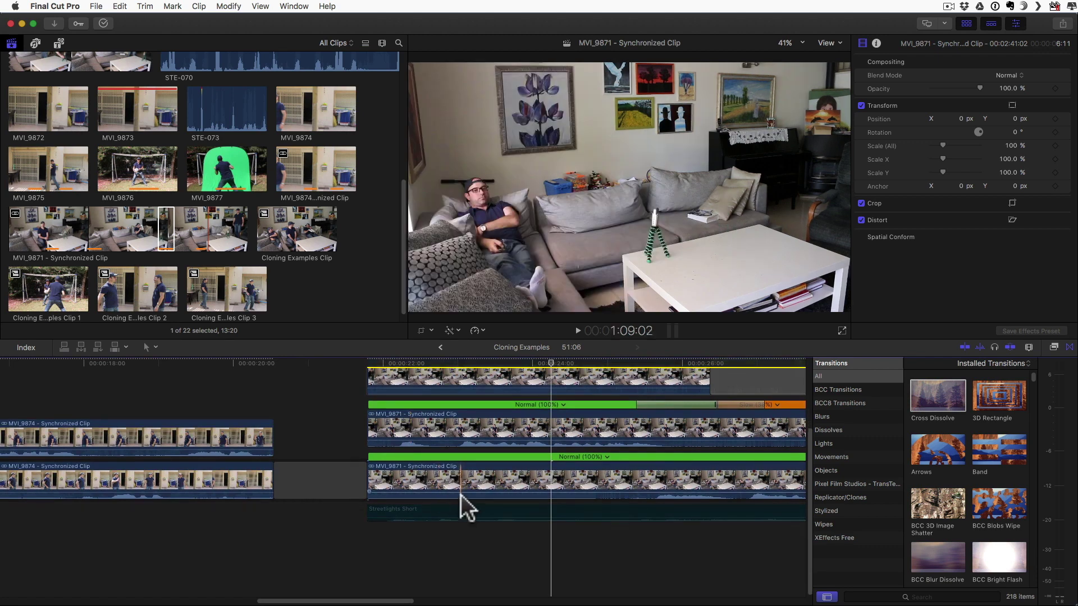
{"action": "left_click", "coordinate": [459, 508]}
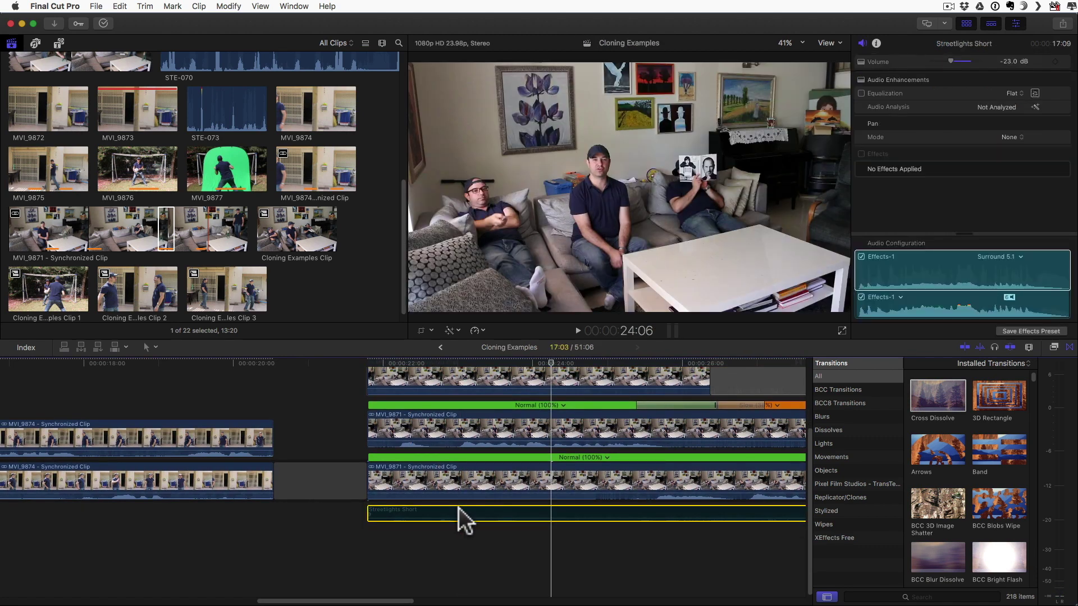
{"action": "key", "text": "v"}
{"action": "left_click", "coordinate": [363, 531]}
{"action": "key", "text": "space"}
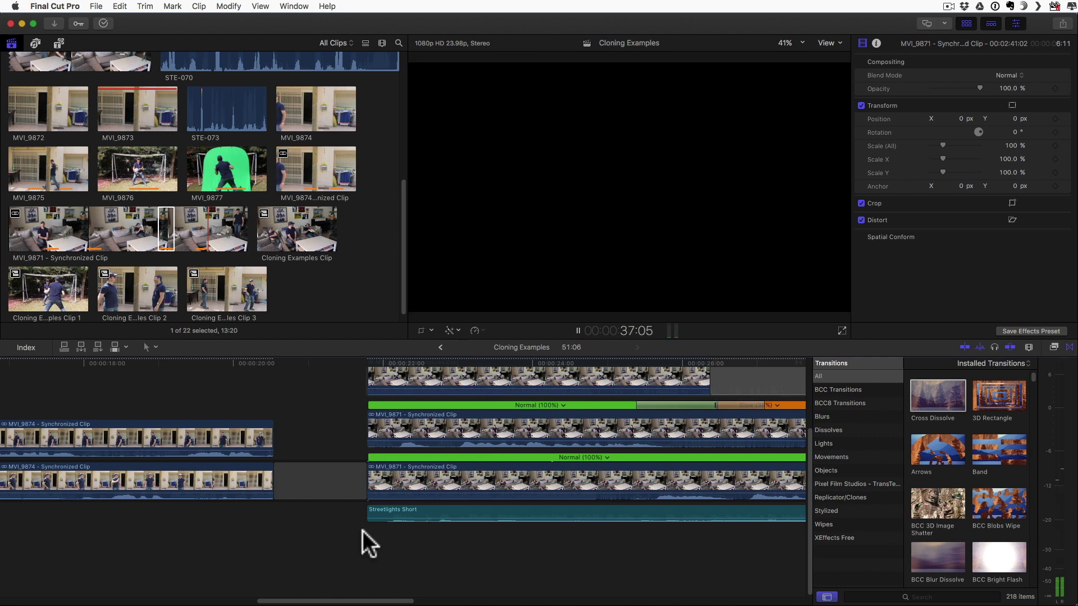
{"action": "key", "text": "space"}
Go to the start of the stacked MVI_9875 clips at 41:04 and examine the MVI_9875 source clip and the timeline markers.
{"action": "scroll", "coordinate": [363, 531], "scroll_direction": "right", "scroll_amount": 15}
{"action": "scroll", "coordinate": [578, 437], "scroll_direction": "right", "scroll_amount": 15}
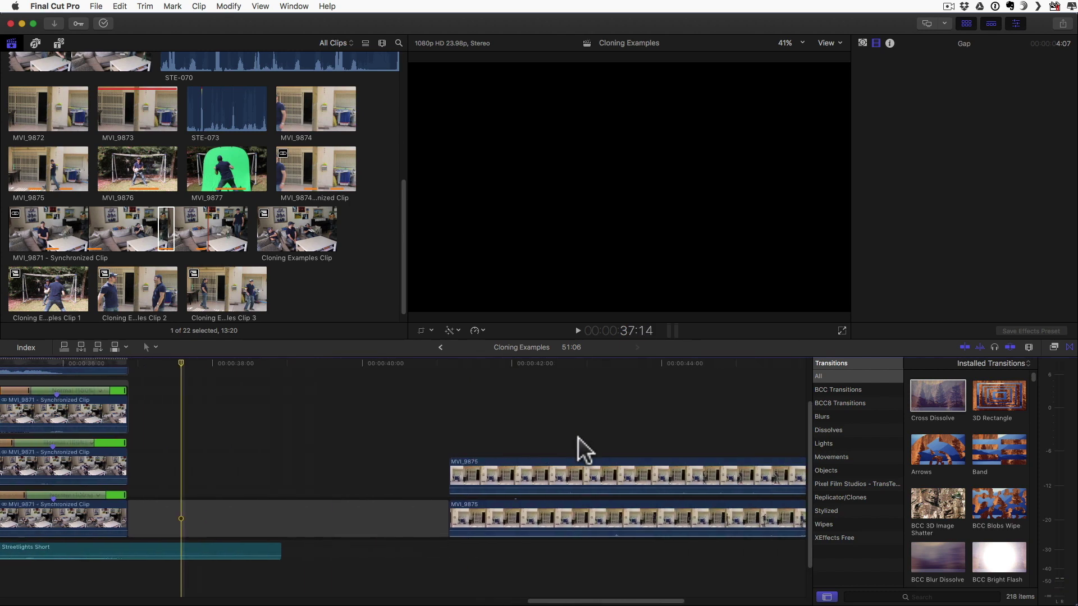
{"action": "key", "text": "l"}
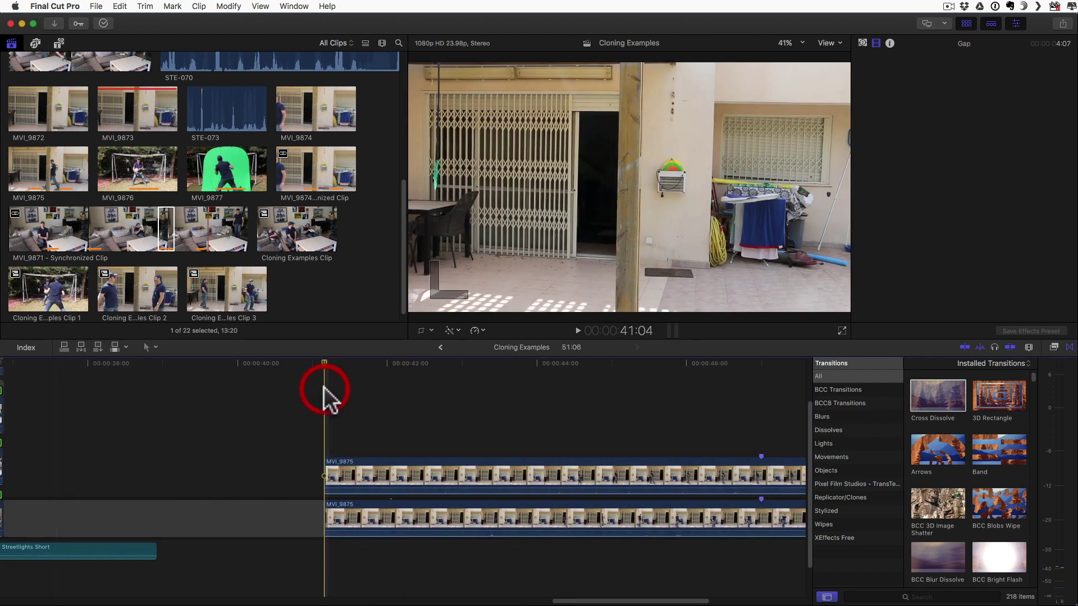
{"action": "left_click", "coordinate": [325, 387]}
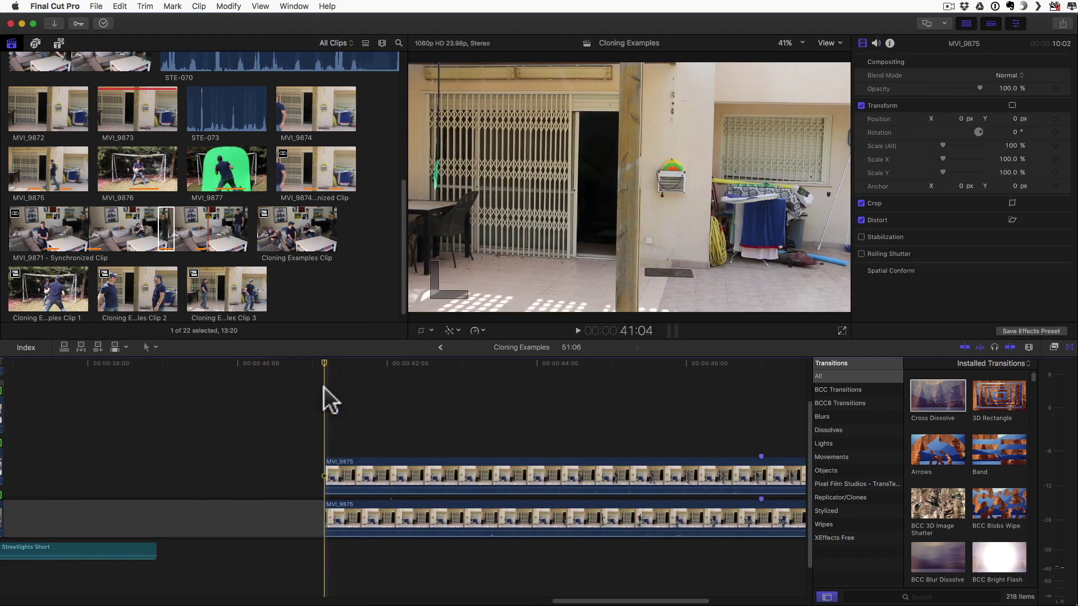
{"action": "left_click", "coordinate": [30, 162]}
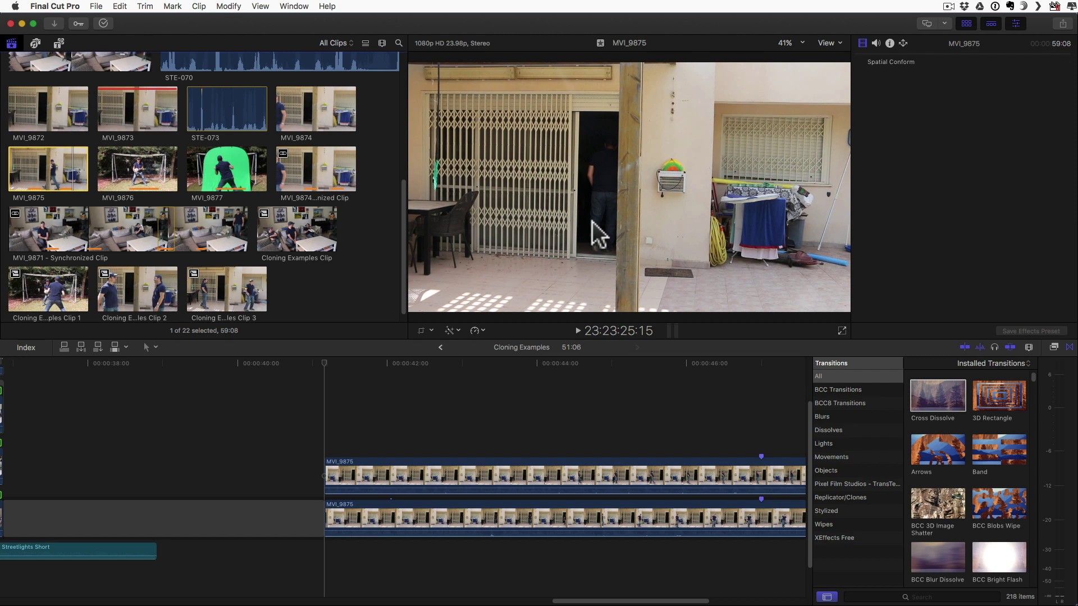
{"action": "left_click", "coordinate": [567, 403]}
{"action": "scroll", "coordinate": [567, 403], "scroll_direction": "right", "scroll_amount": 5}
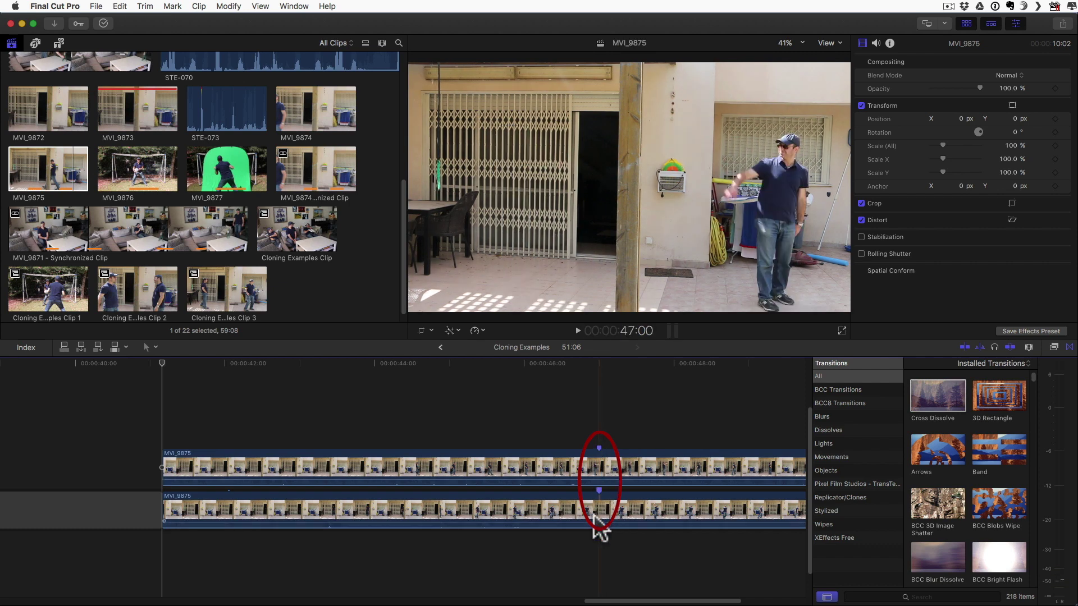
Apply the Draw Mask effect to the upper MVI_9875 clip.
{"action": "left_click", "coordinate": [459, 473]}
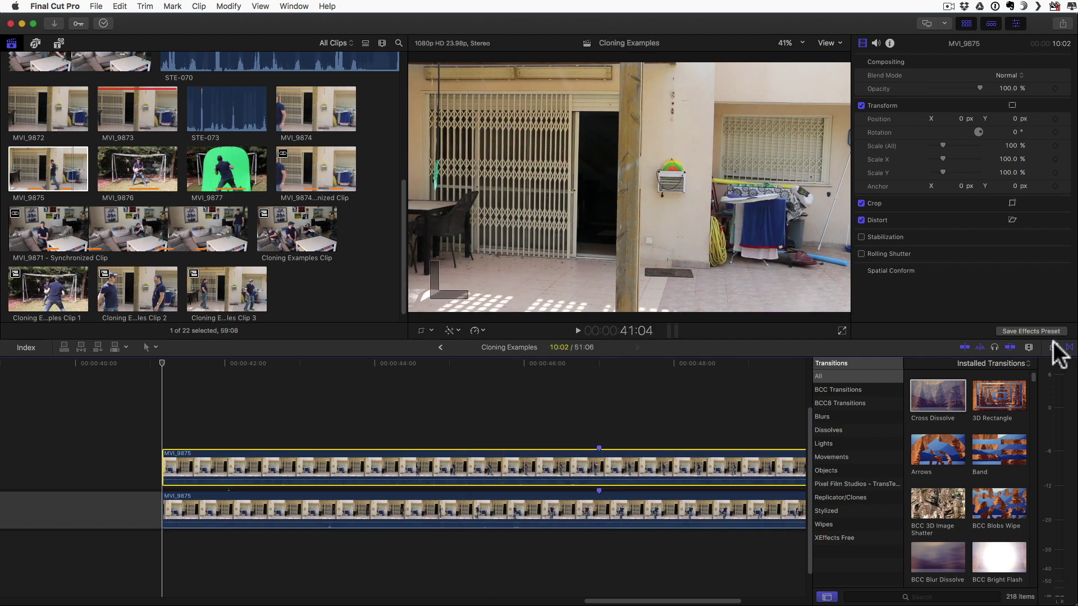
{"action": "left_click", "coordinate": [1054, 347]}
{"action": "scroll", "coordinate": [830, 472], "scroll_direction": "down", "scroll_amount": 5}
{"action": "left_click", "coordinate": [825, 442]}
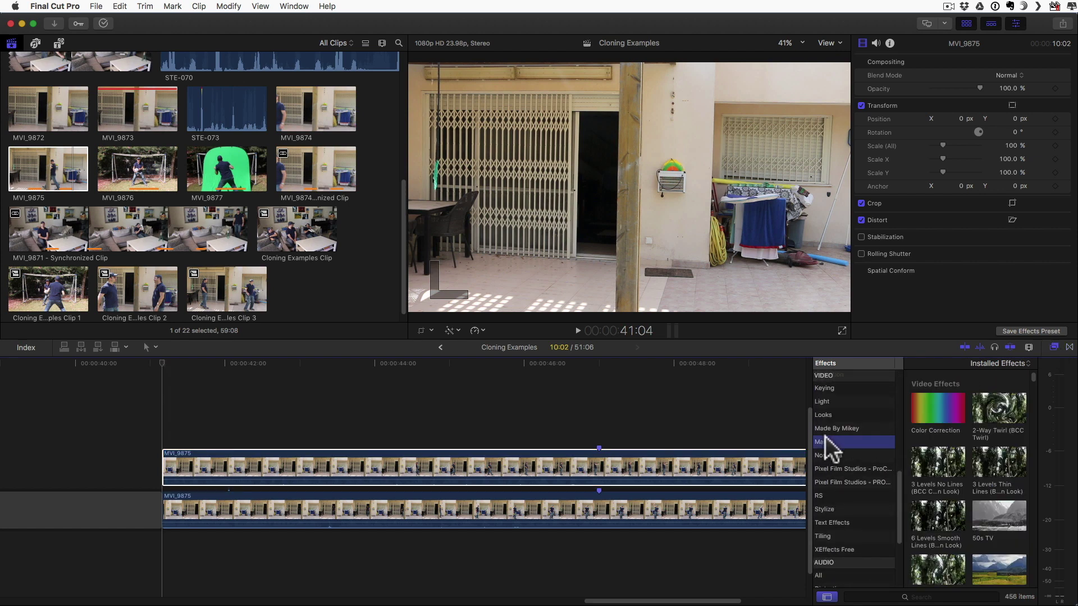
{"action": "left_click_drag", "start_coordinate": [934, 411], "coordinate": [612, 477]}
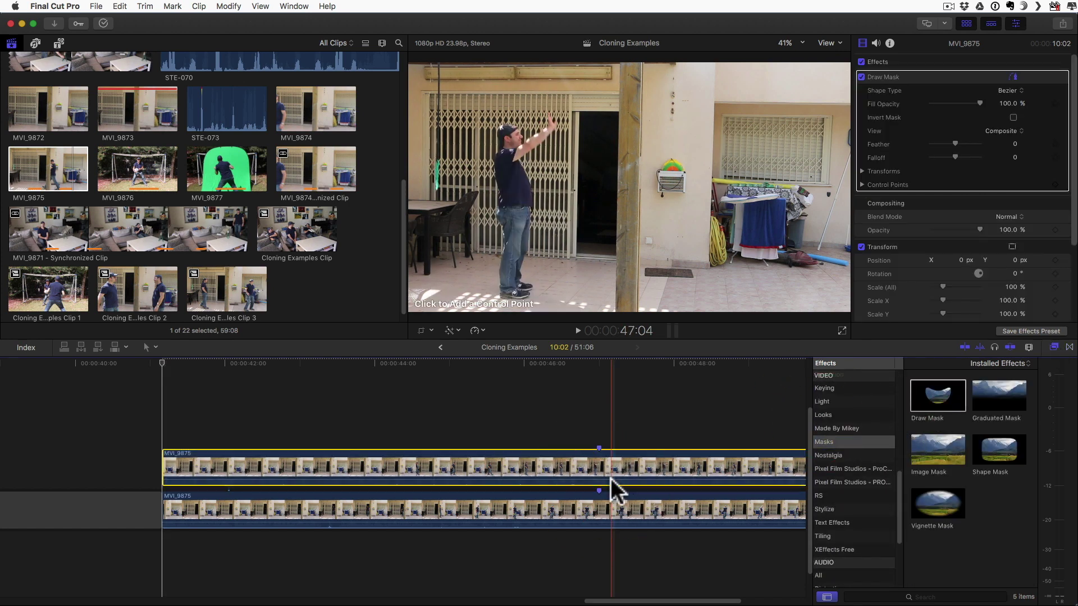
At 45:05, draw a closed mask along the pillar's left edge that encloses the left part of the upper clip's frame.
{"action": "left_click", "coordinate": [466, 408]}
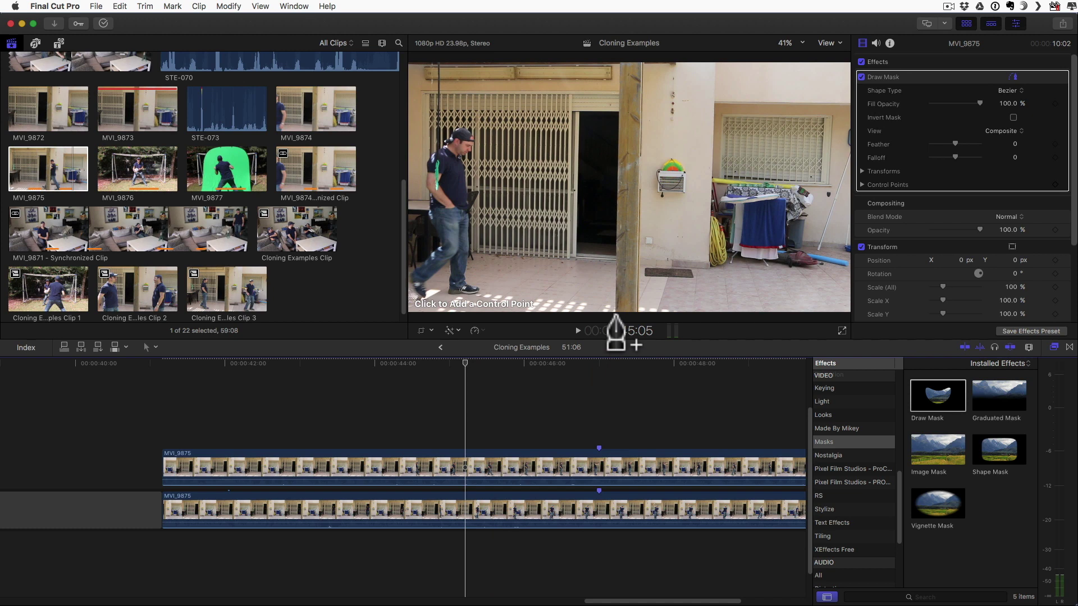
{"action": "left_click", "coordinate": [616, 316]}
{"action": "left_click", "coordinate": [619, 58]}
{"action": "key", "text": "super+minus"}
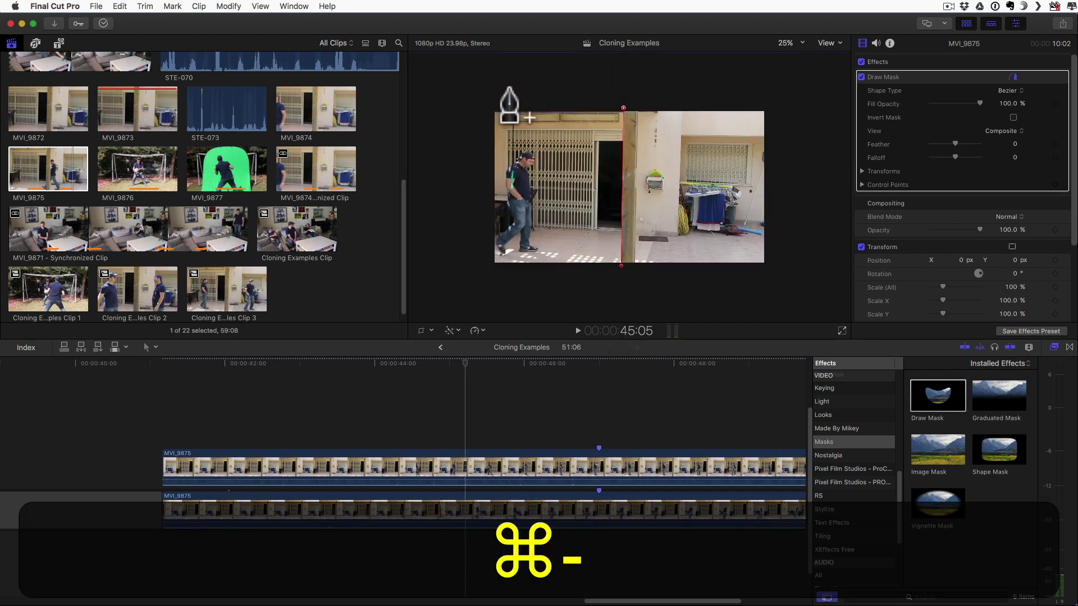
{"action": "left_click", "coordinate": [472, 87]}
{"action": "left_click", "coordinate": [478, 272]}
{"action": "left_click", "coordinate": [621, 265]}
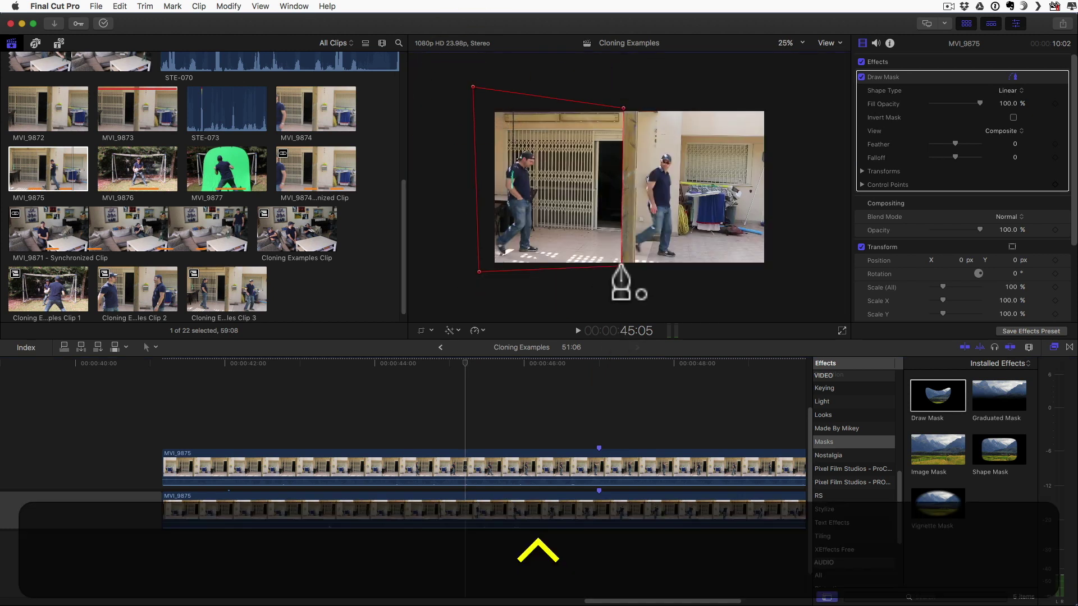
{"action": "key", "text": "shift+z"}
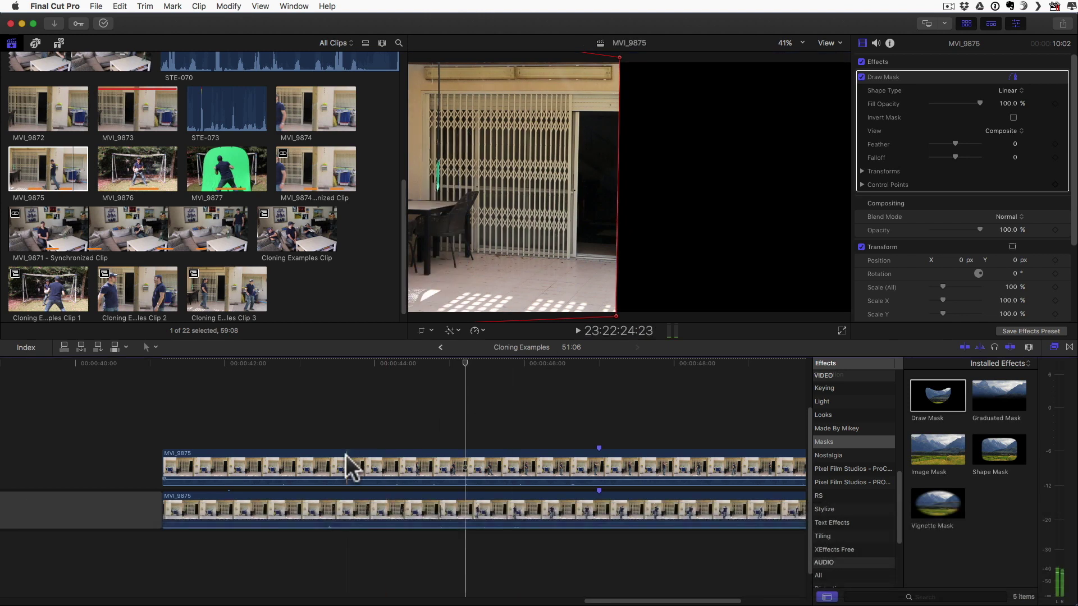
Play the masked MVI_9875 shot and park the playhead at 45:06 to inspect both copies of the person.
{"action": "key", "text": "space"}
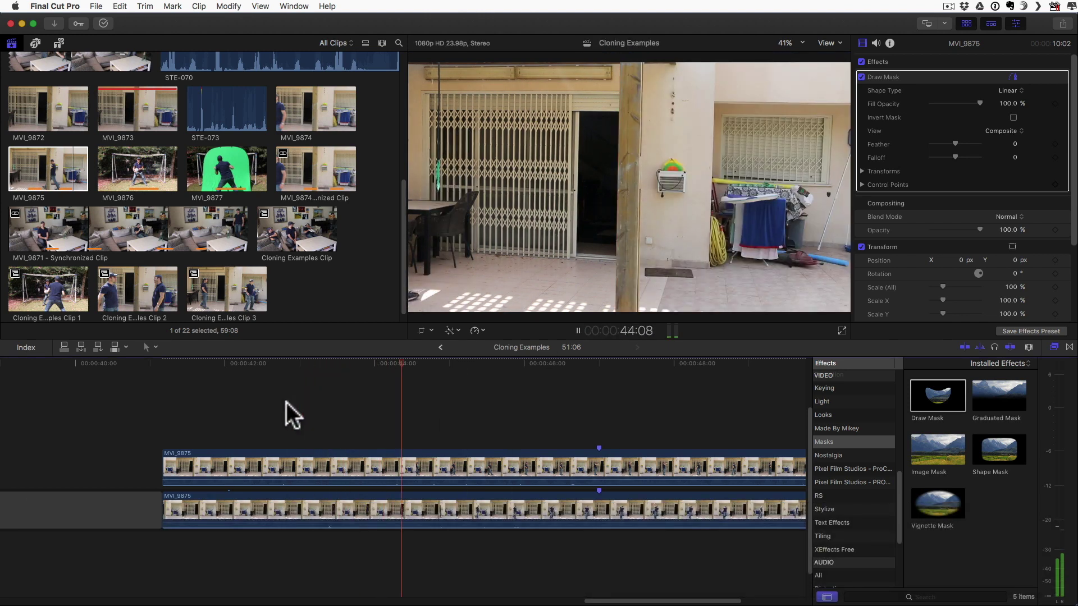
{"action": "key", "text": "space"}
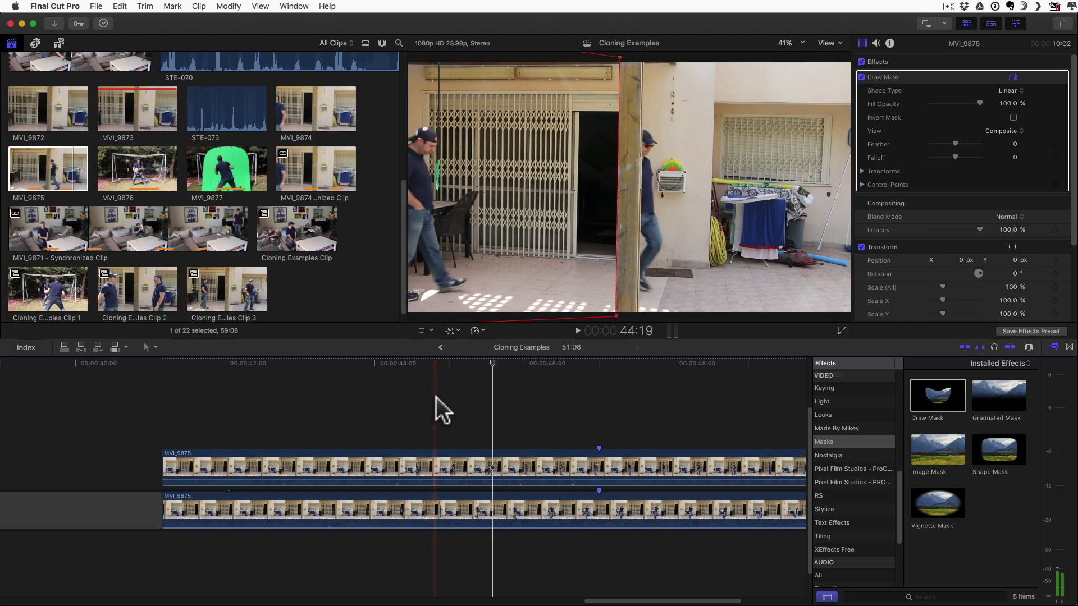
{"action": "left_click", "coordinate": [469, 395]}
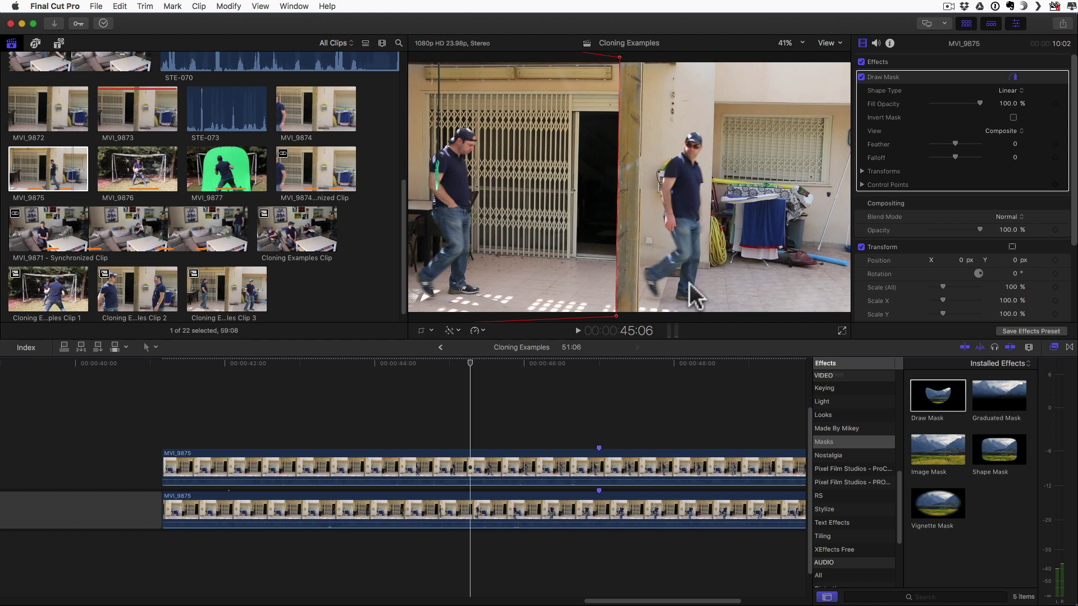
Keyframe the Draw Mask's control points at 45:06, and at 45:05 shift the pillar-side mask edge left to about X -640.
{"action": "left_click", "coordinate": [861, 184]}
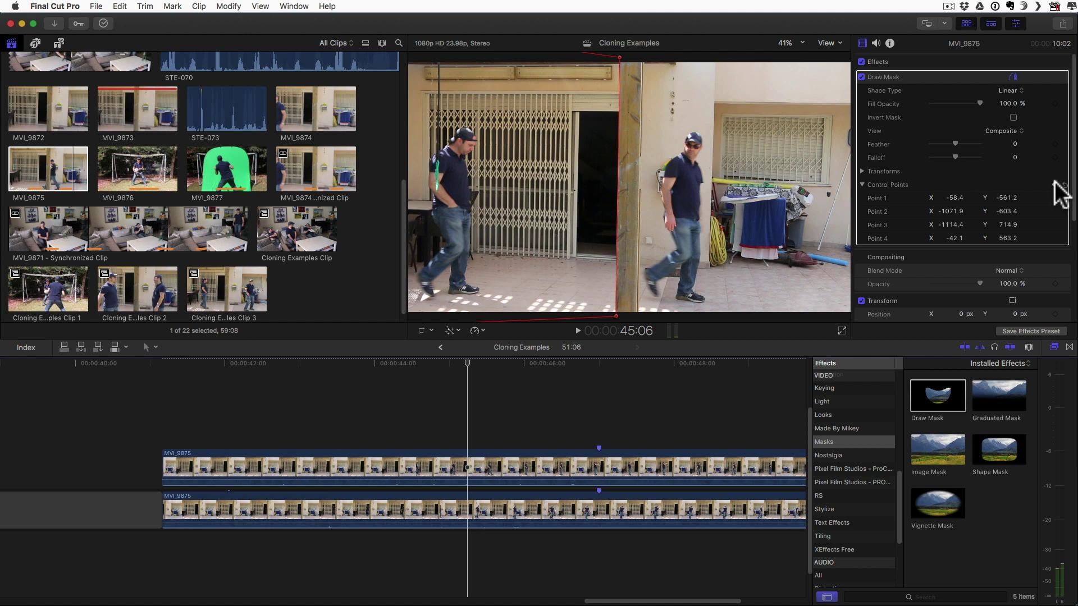
{"action": "key", "text": "Left"}
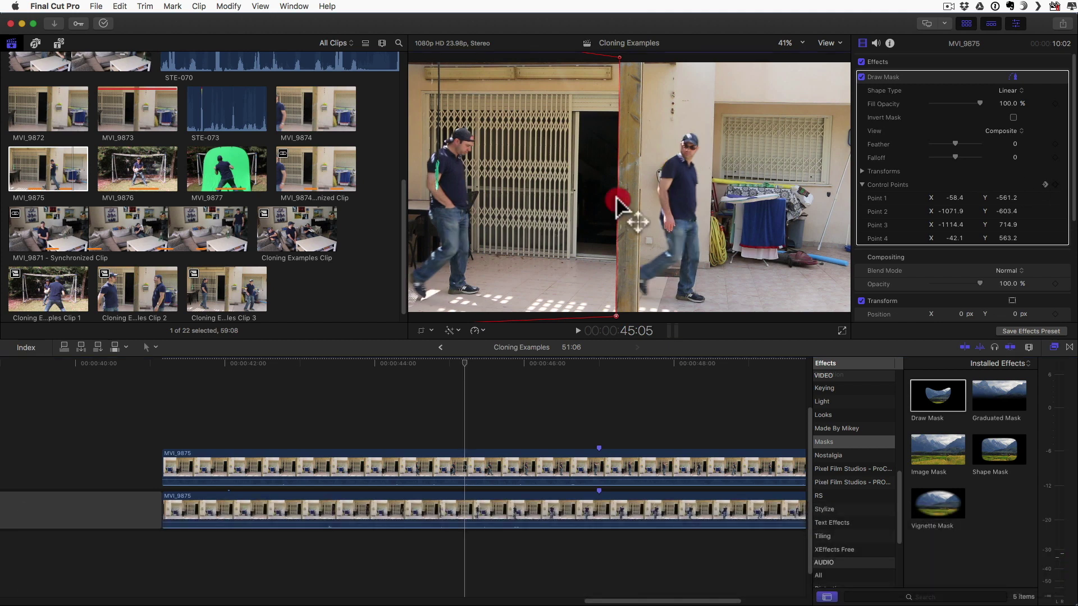
{"action": "left_click_drag", "start_coordinate": [616, 198], "coordinate": [482, 197]}
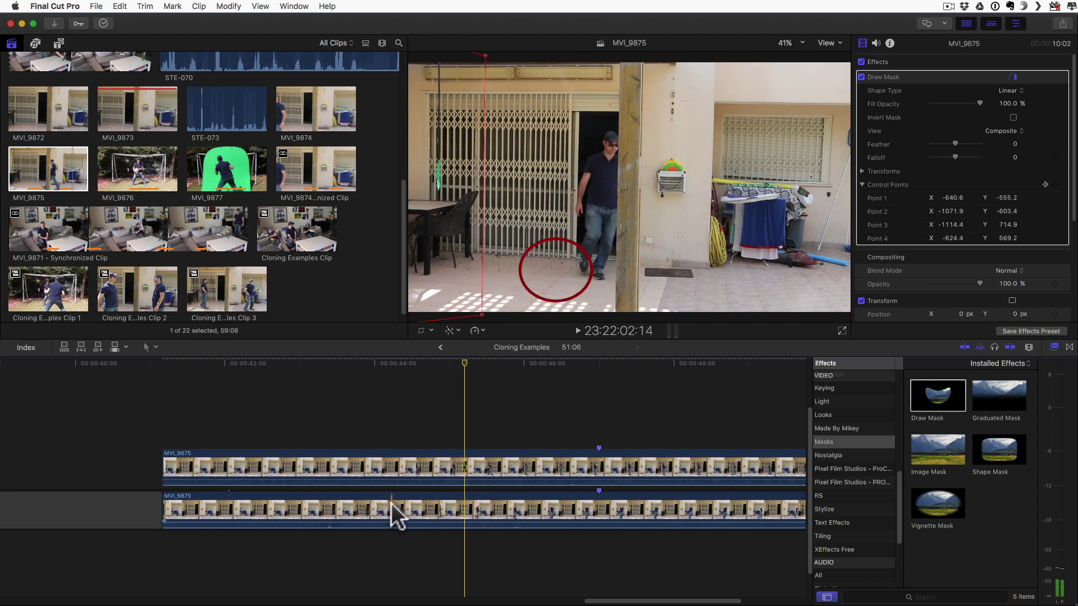
Play the MVI_9875 shot from before the mask keyframes, replaying it from about 42:04, to check both copies of the person.
{"action": "left_click", "coordinate": [362, 511]}
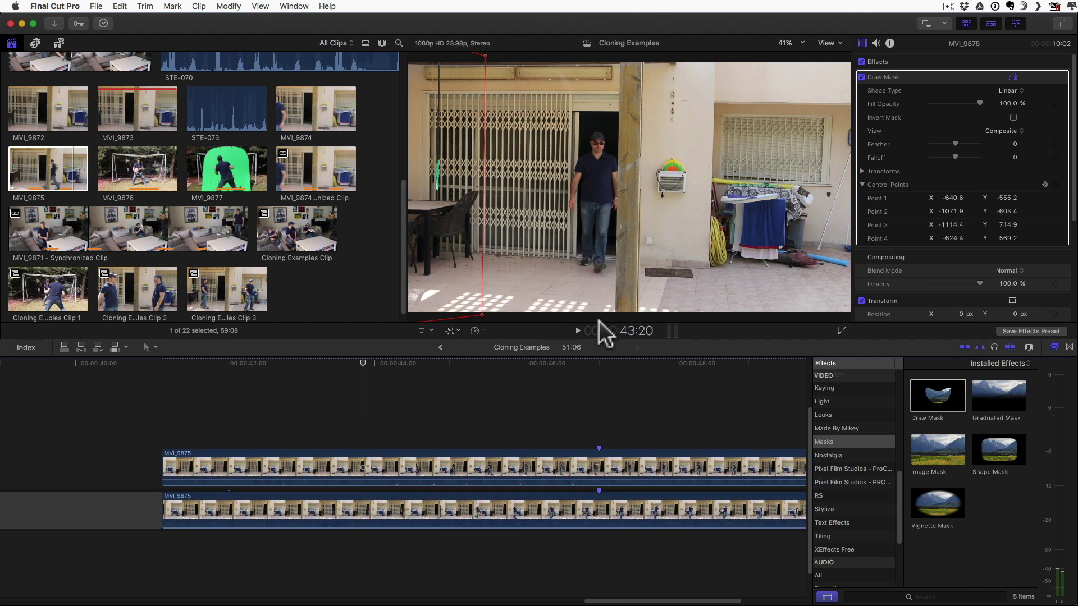
{"action": "left_click", "coordinate": [161, 414]}
{"action": "key", "text": "space"}
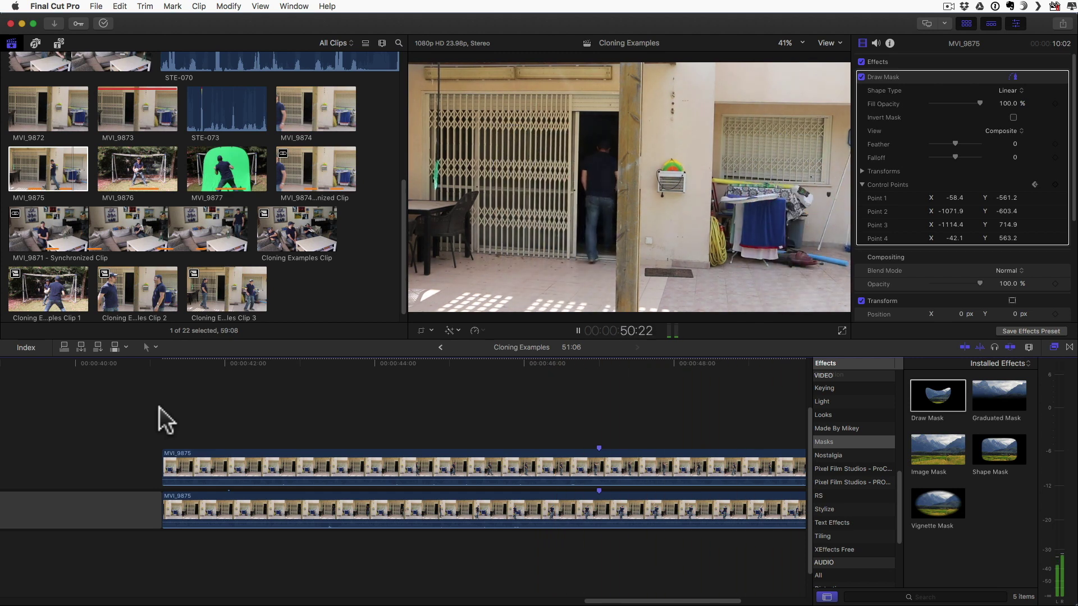
{"action": "scroll", "coordinate": [160, 406], "scroll_direction": "left", "scroll_amount": 10}
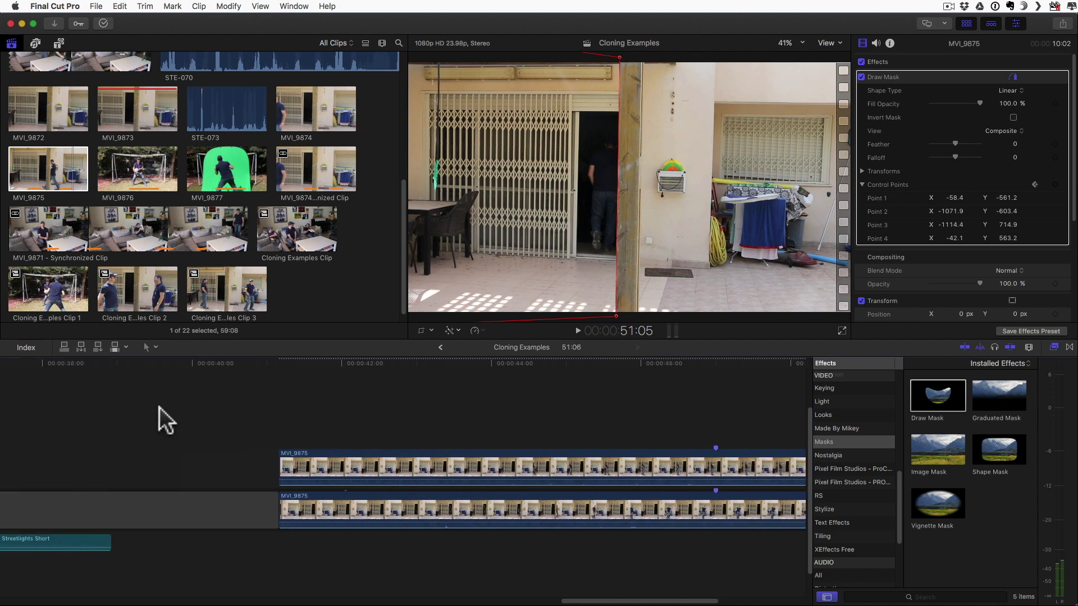
{"action": "left_click", "coordinate": [370, 417]}
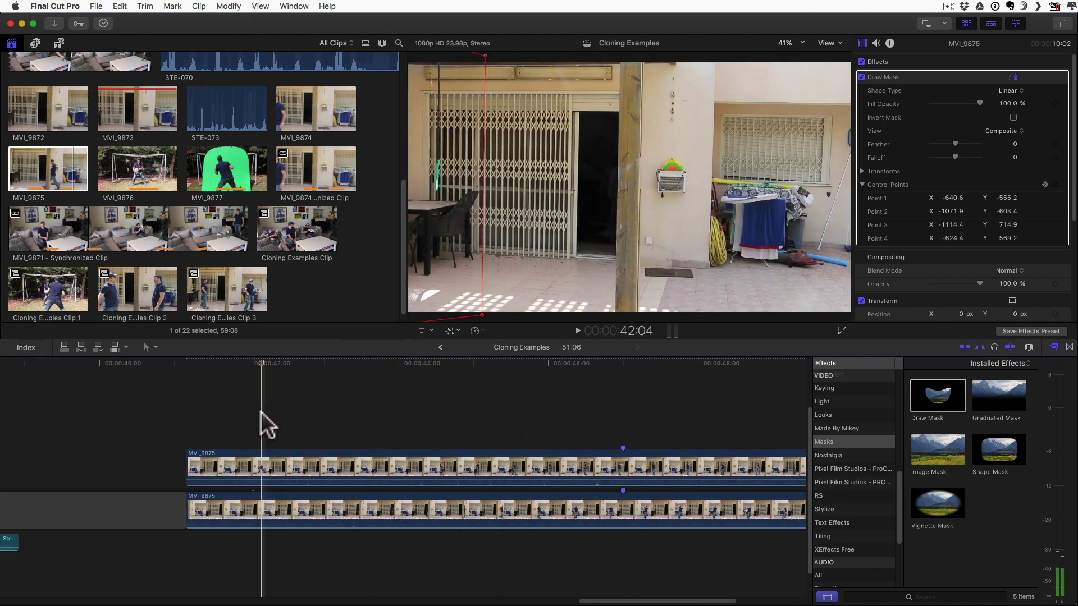
{"action": "key", "text": "space"}
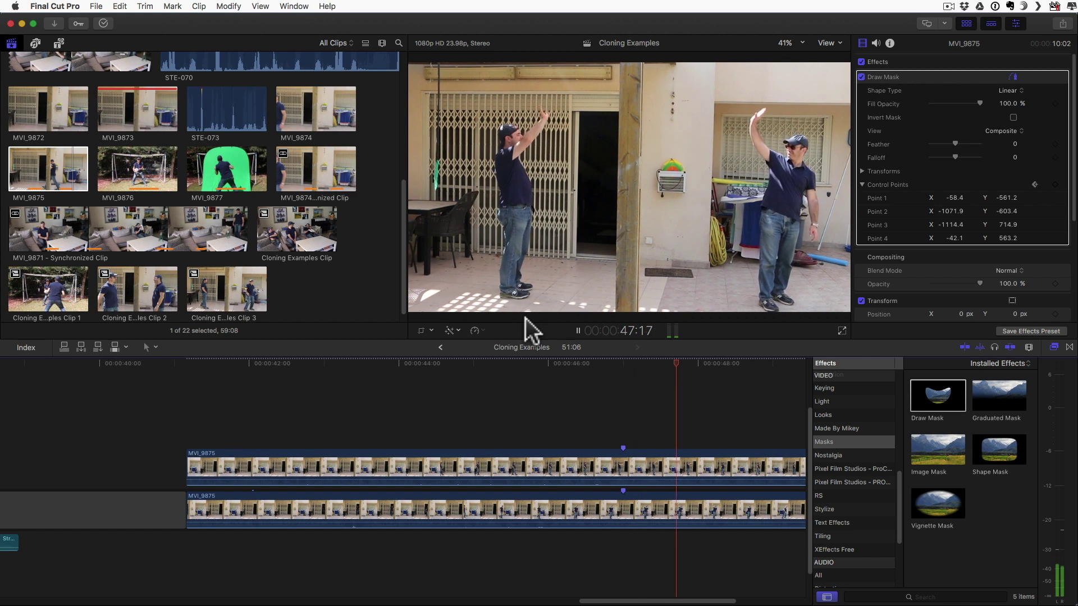
{"action": "key", "text": "space"}
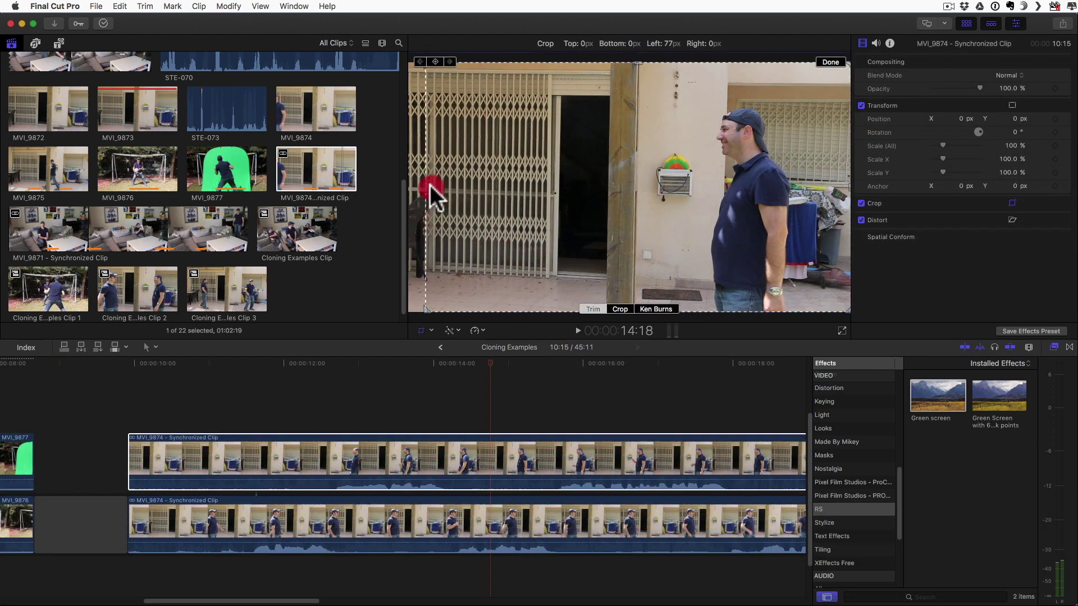
Trim the left side of the upper MVI_9874 synchronized clip by about 262 px at 14:18.
{"action": "left_click_drag", "start_coordinate": [428, 193], "coordinate": [475, 194]}
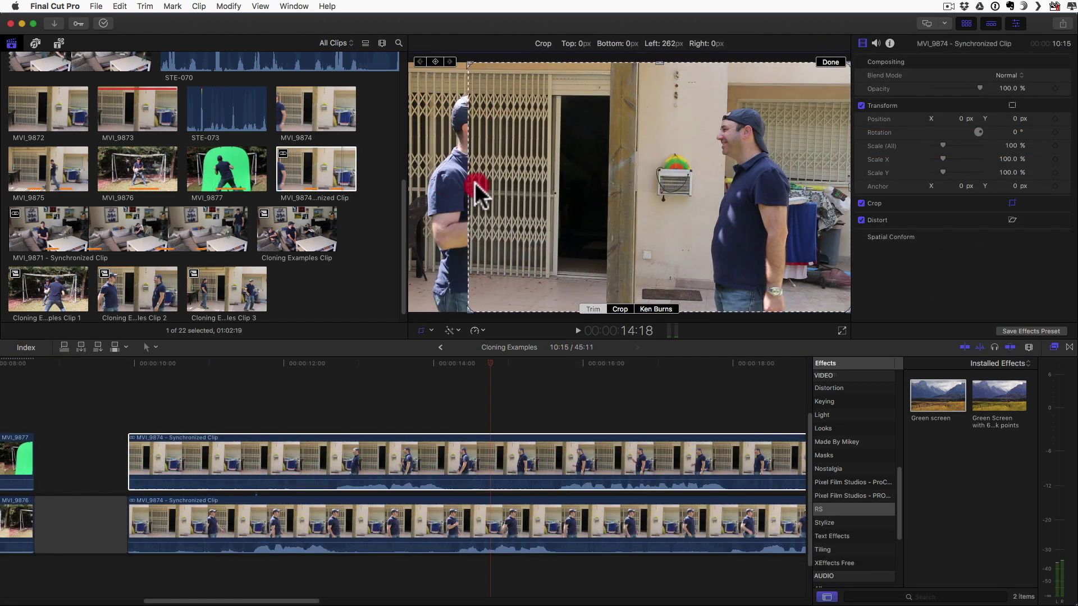